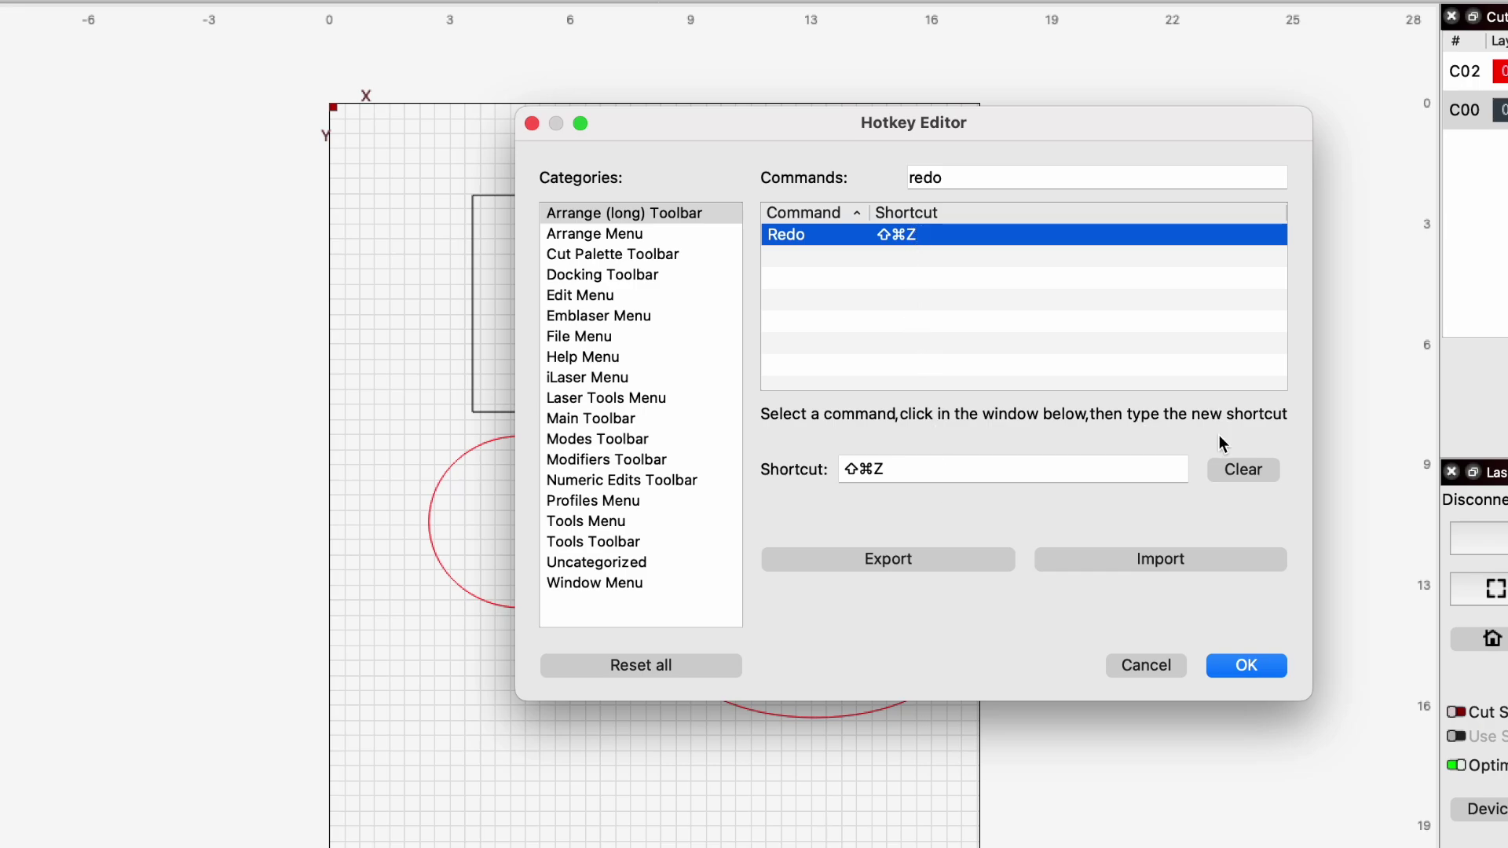
Step: Clear Redo's existing ⇧⌘Z shortcut and record ⌘Y in its place
left_click(1231, 470)
left_click(910, 469)
key("super+y")
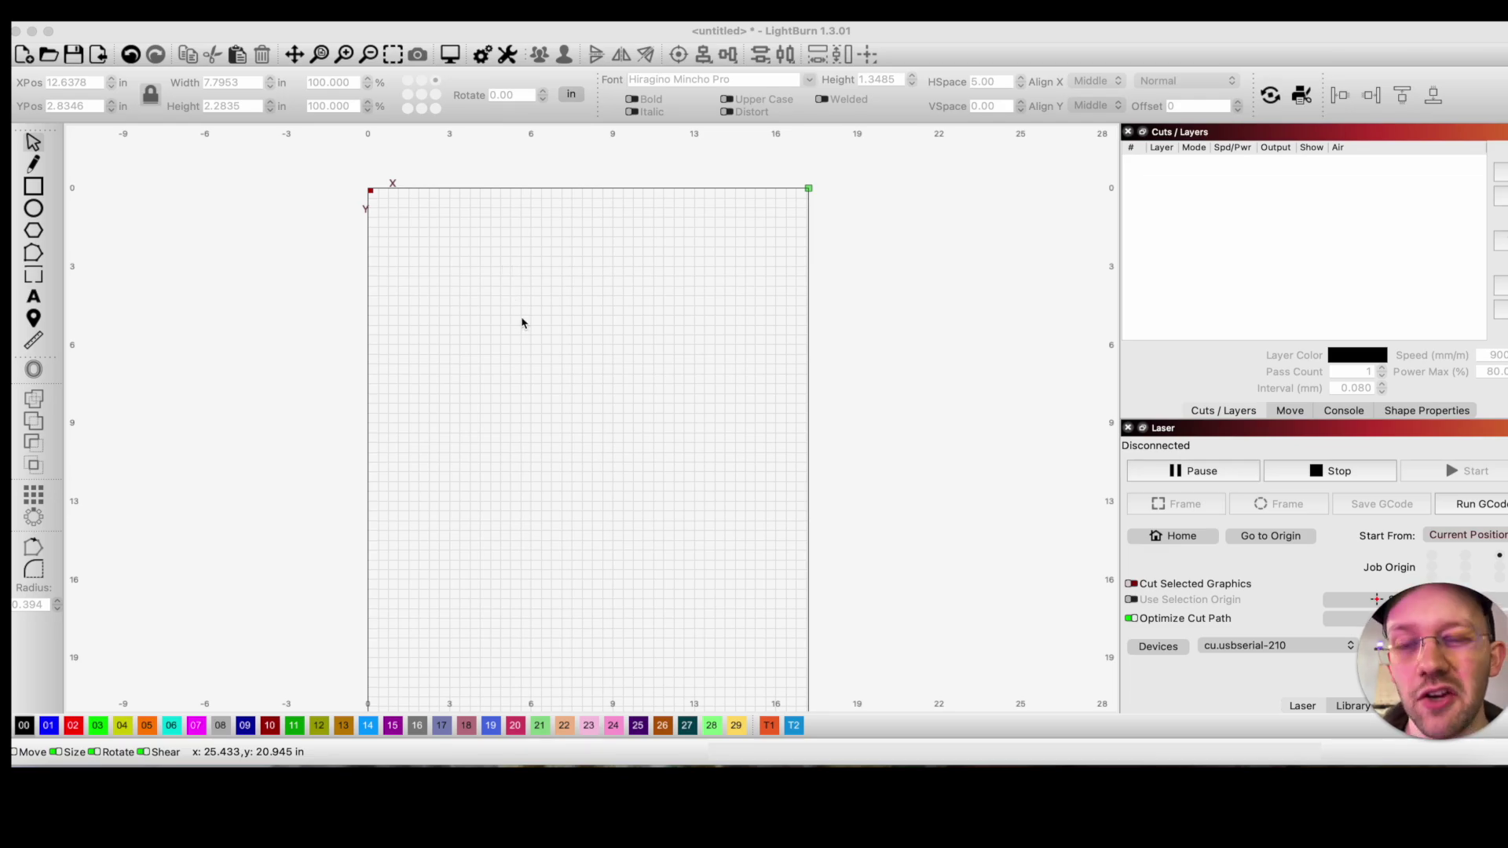
Step: Draw a wide rectangle near the top of the page
key("super+r")
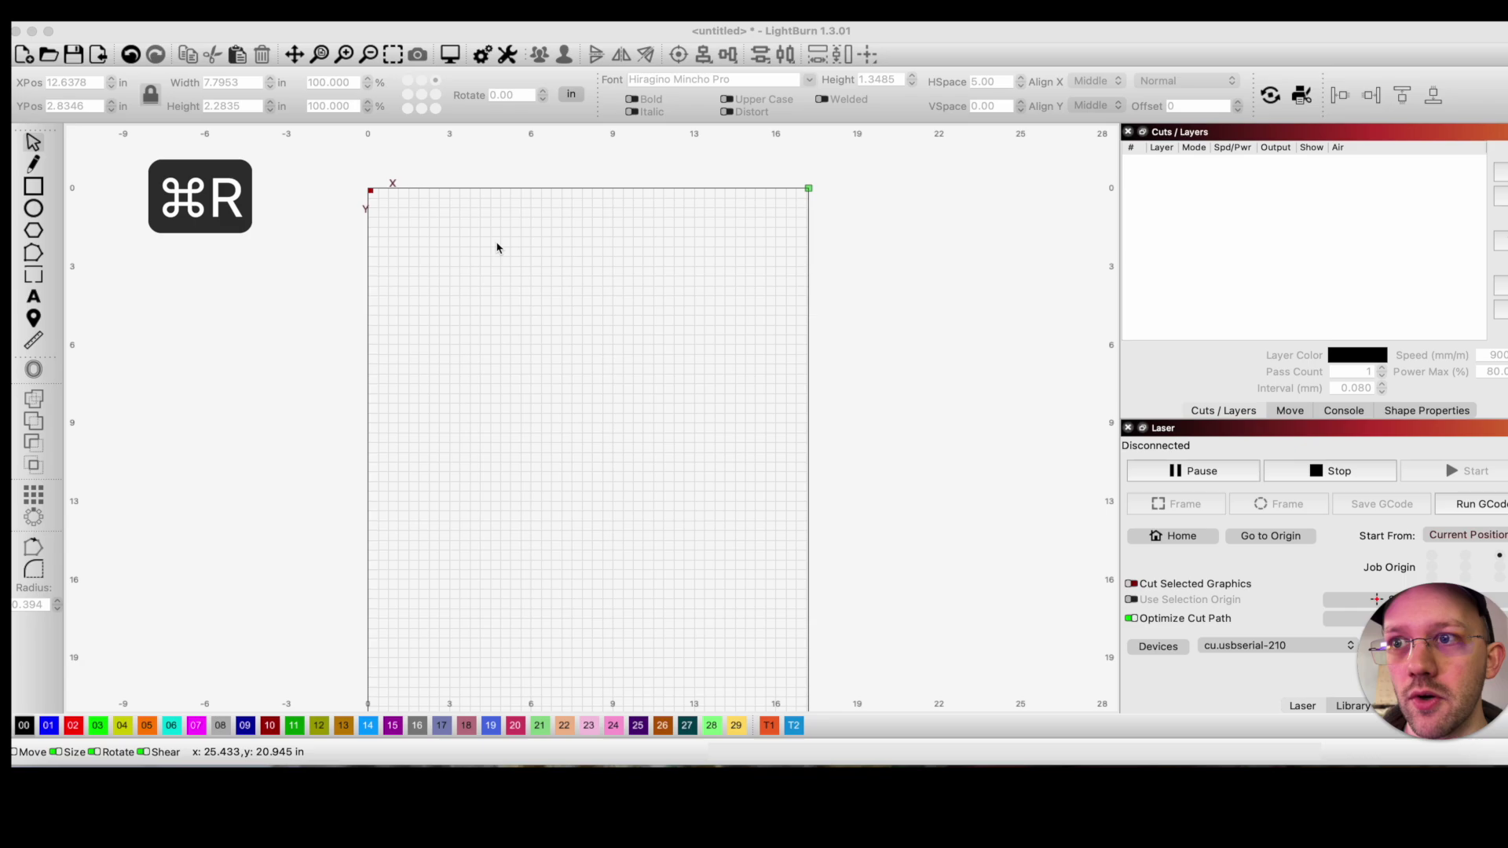
left_click(490, 255)
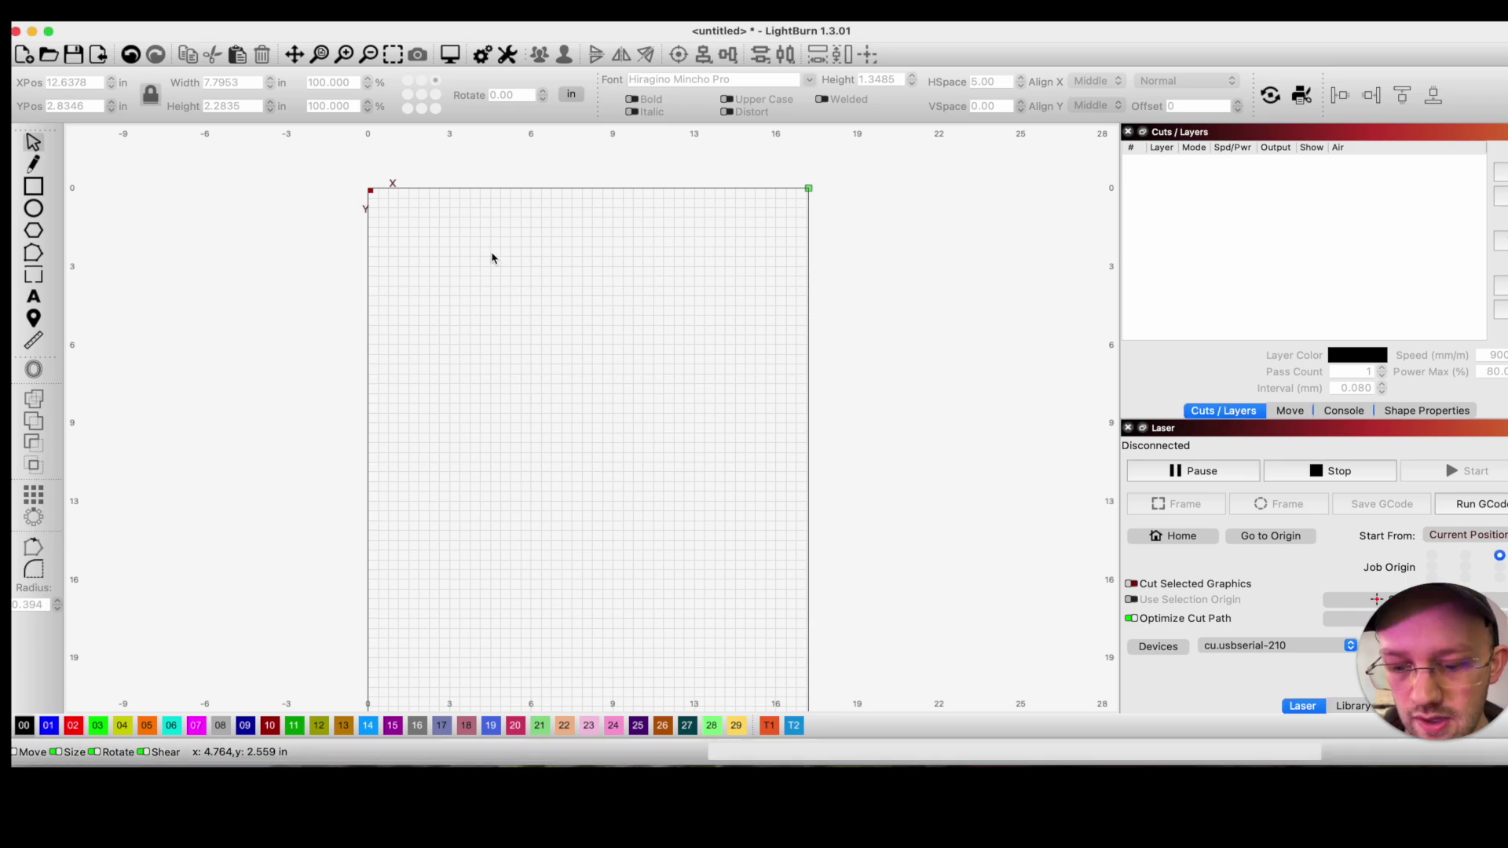
key("super+r")
mouse_move(485, 255)
left_mouse_down()
mouse_move(547, 307)
mouse_move(725, 317)
left_mouse_up()
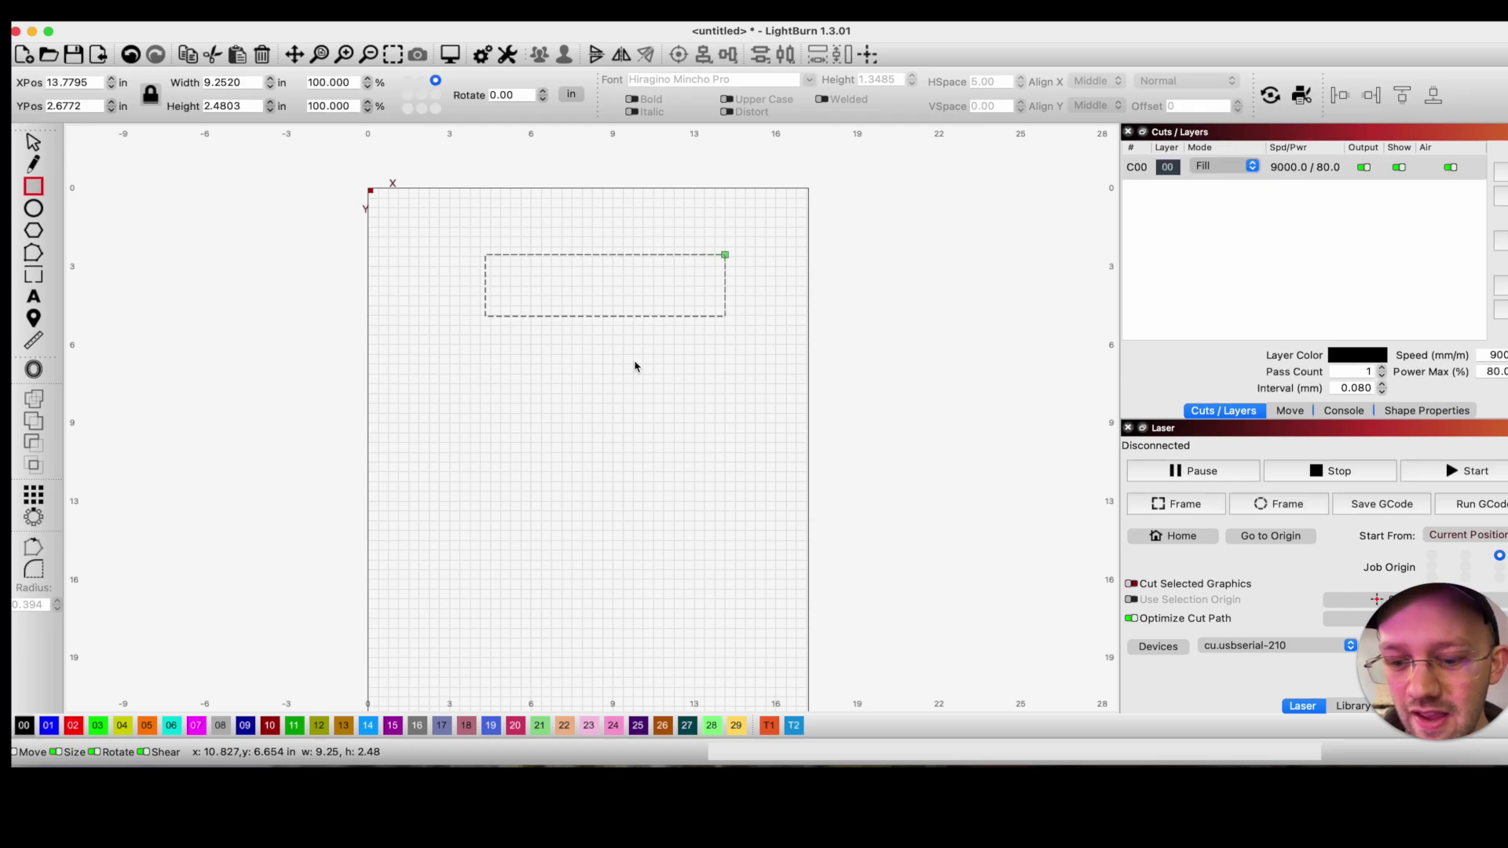
Step: Draw an ellipse inside the rectangle and nudge it up-left
key("super+e")
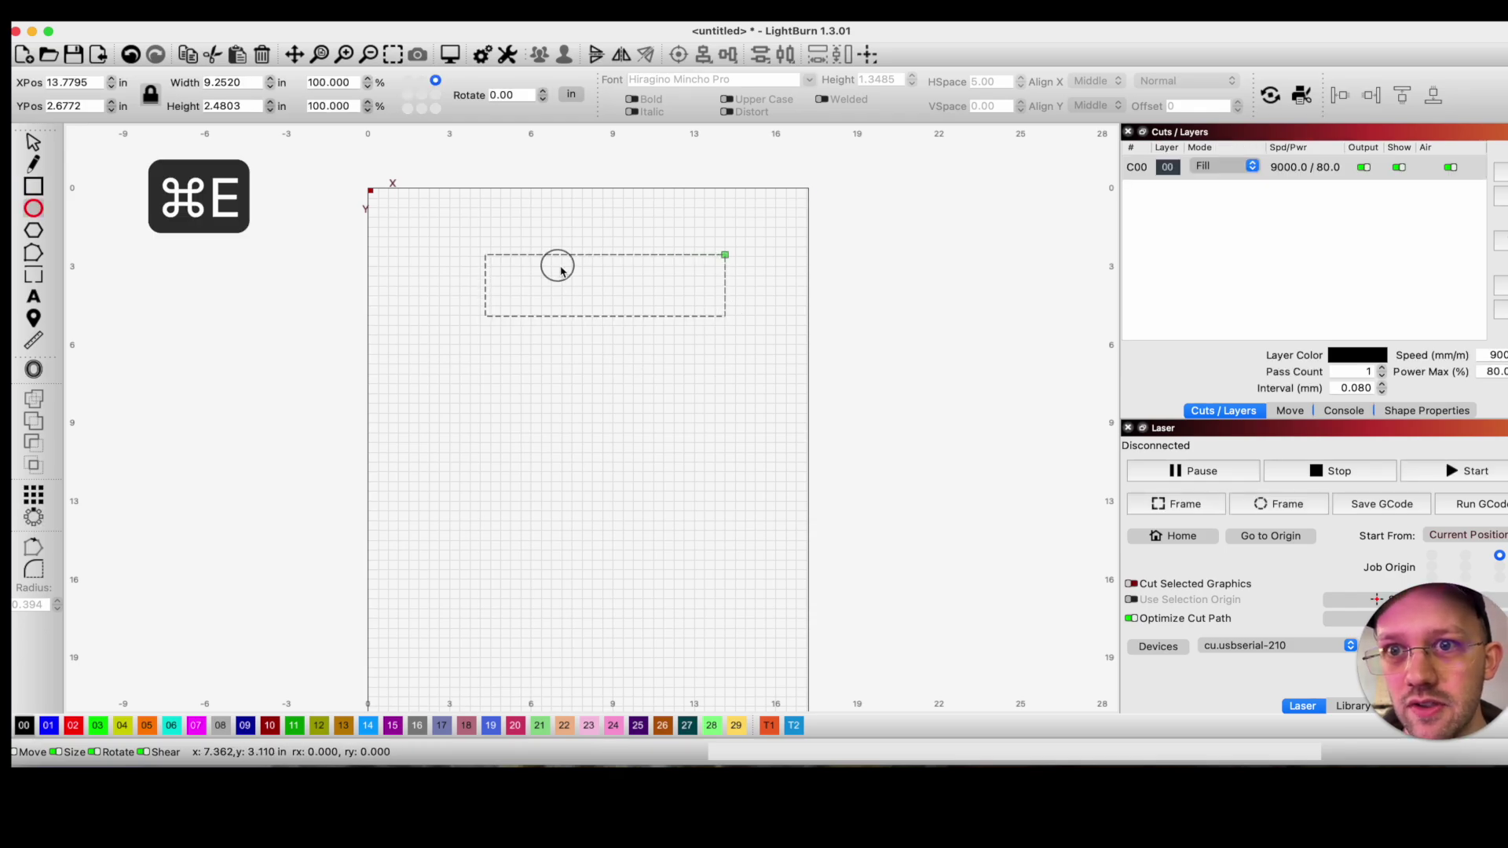
left_click_drag(559, 266, 673, 308)
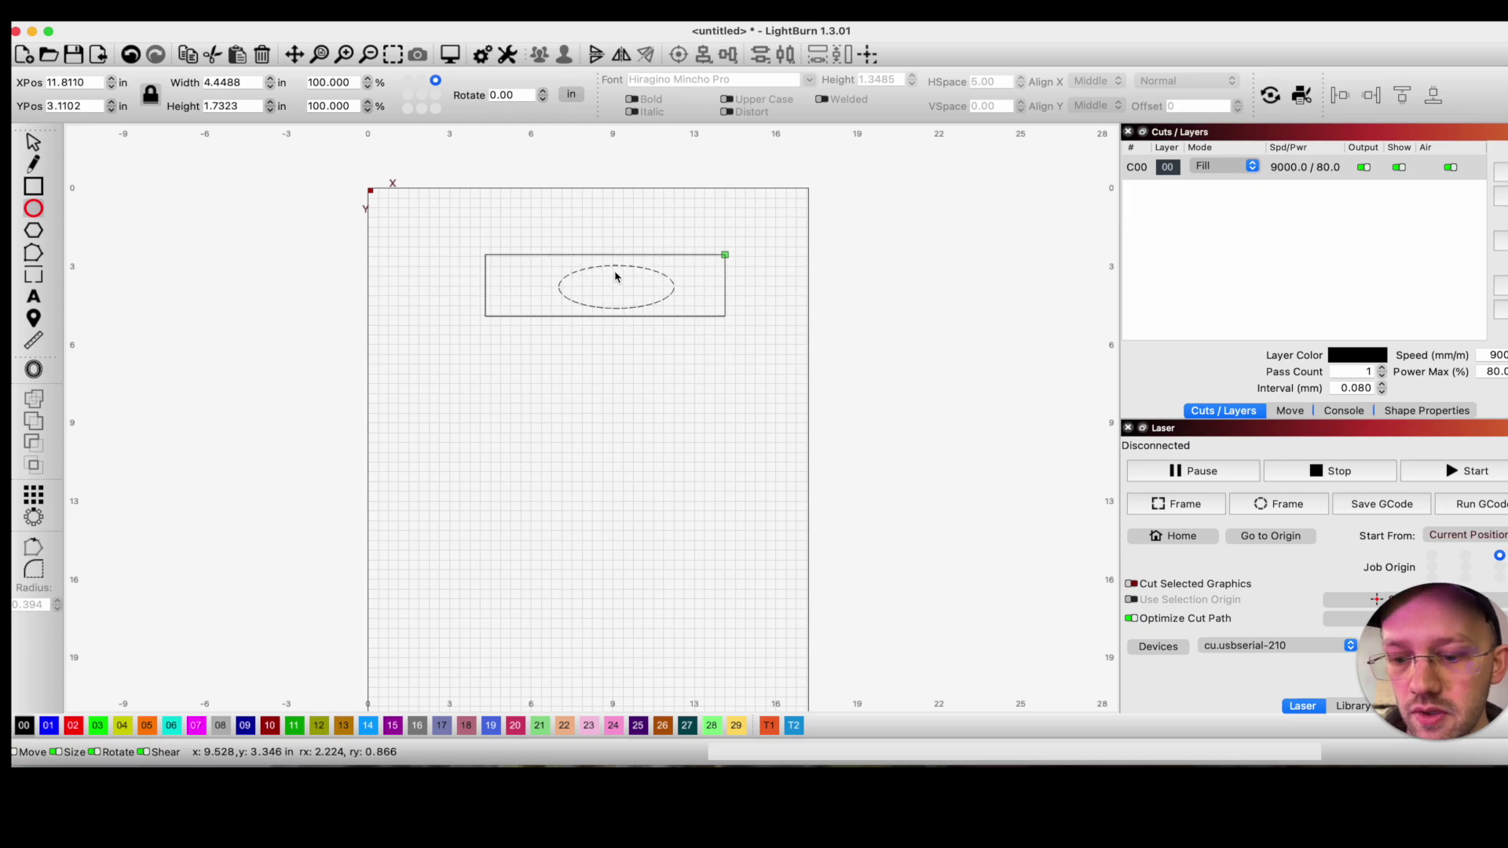
key("Escape")
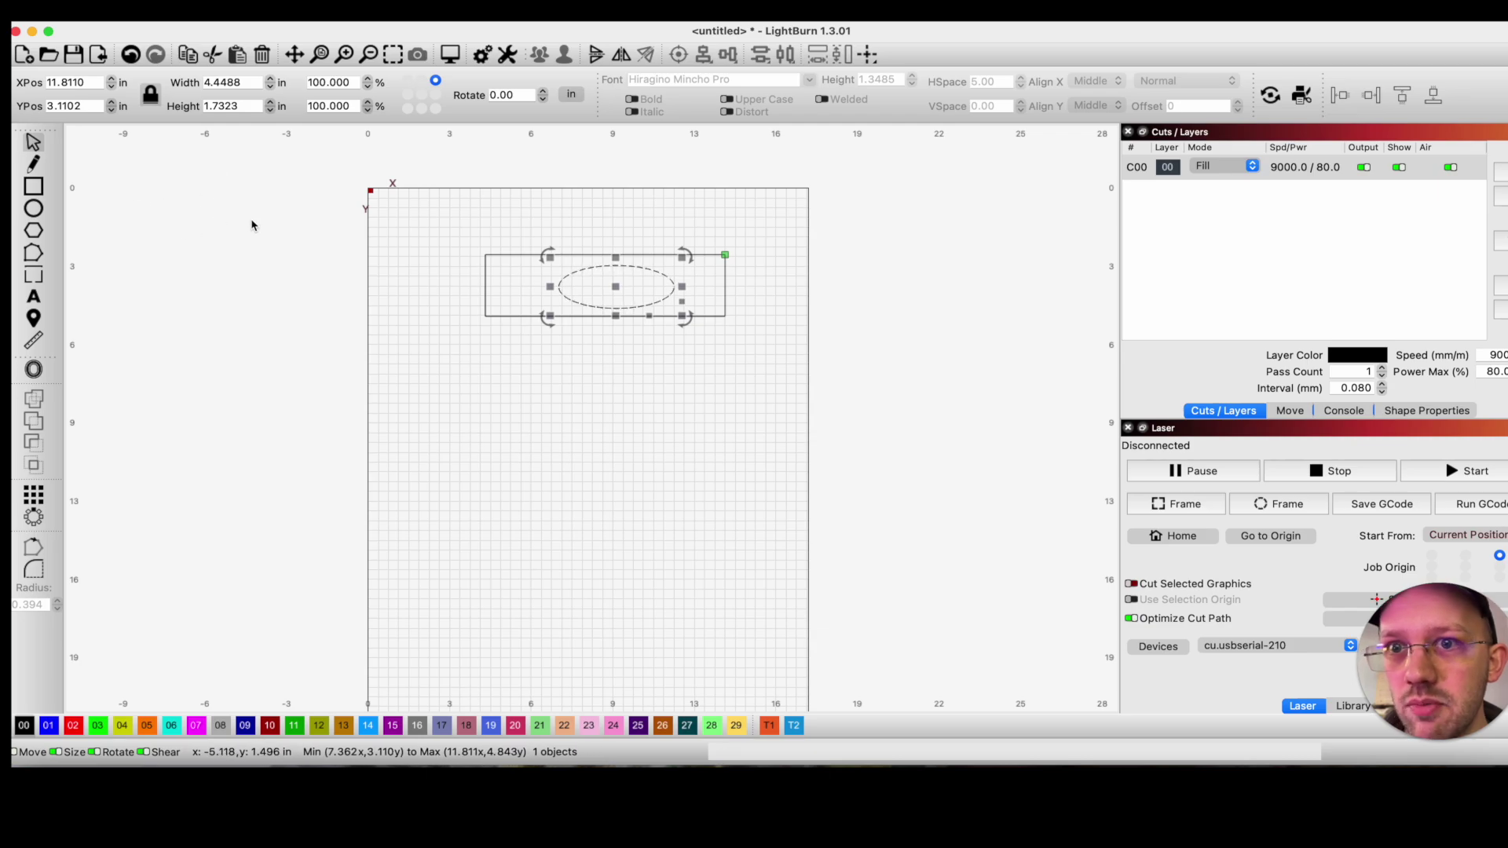
left_click_drag(618, 285, 672, 313)
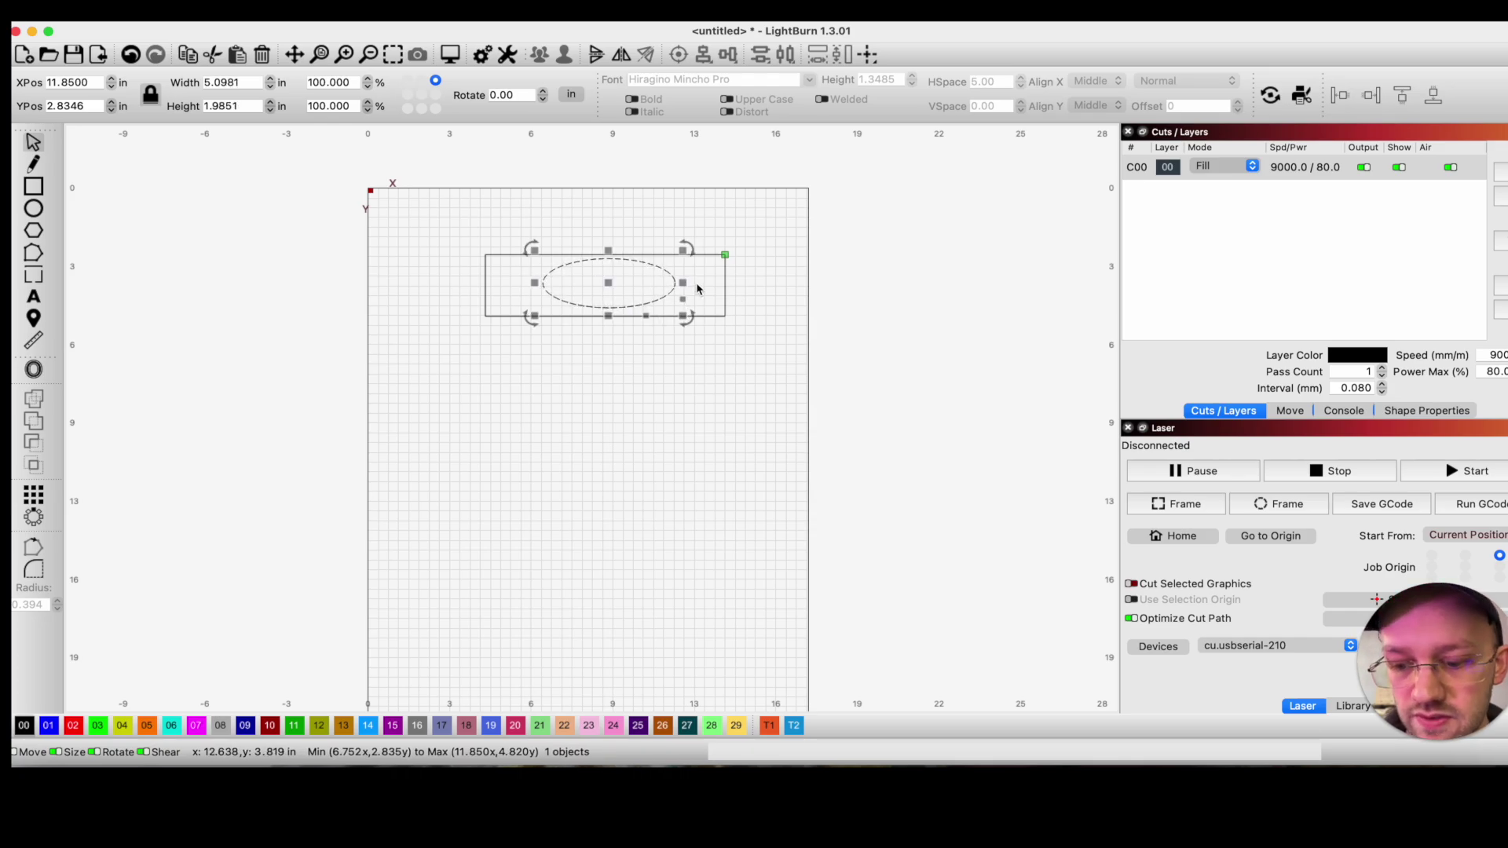
Step: With both shapes selected, try left, right, top and bottom alignment, then centre the ellipse horizontally and vertically
left_click(726, 295, "shift")
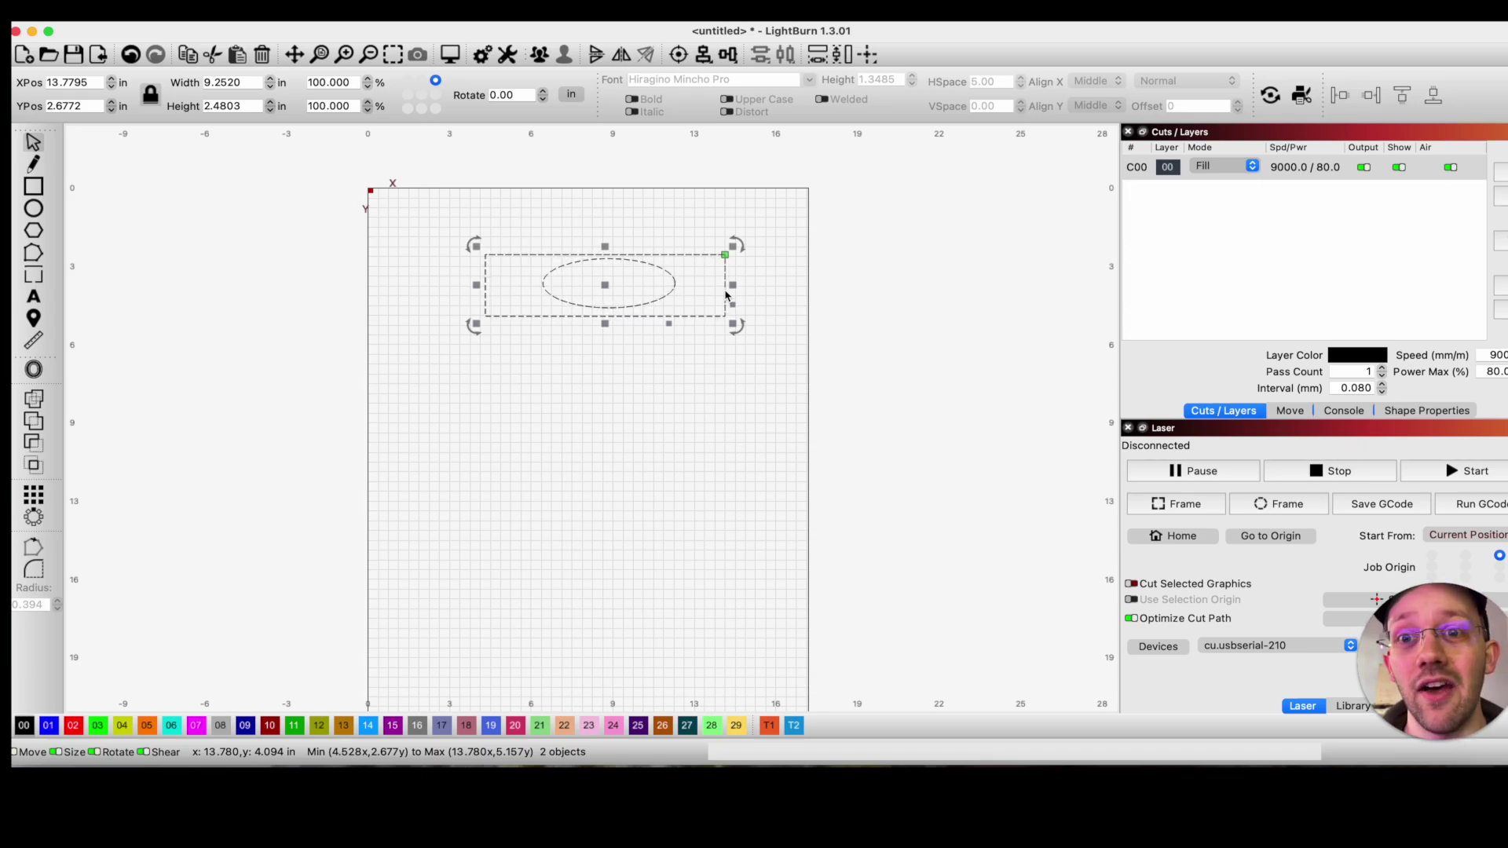
key("l")
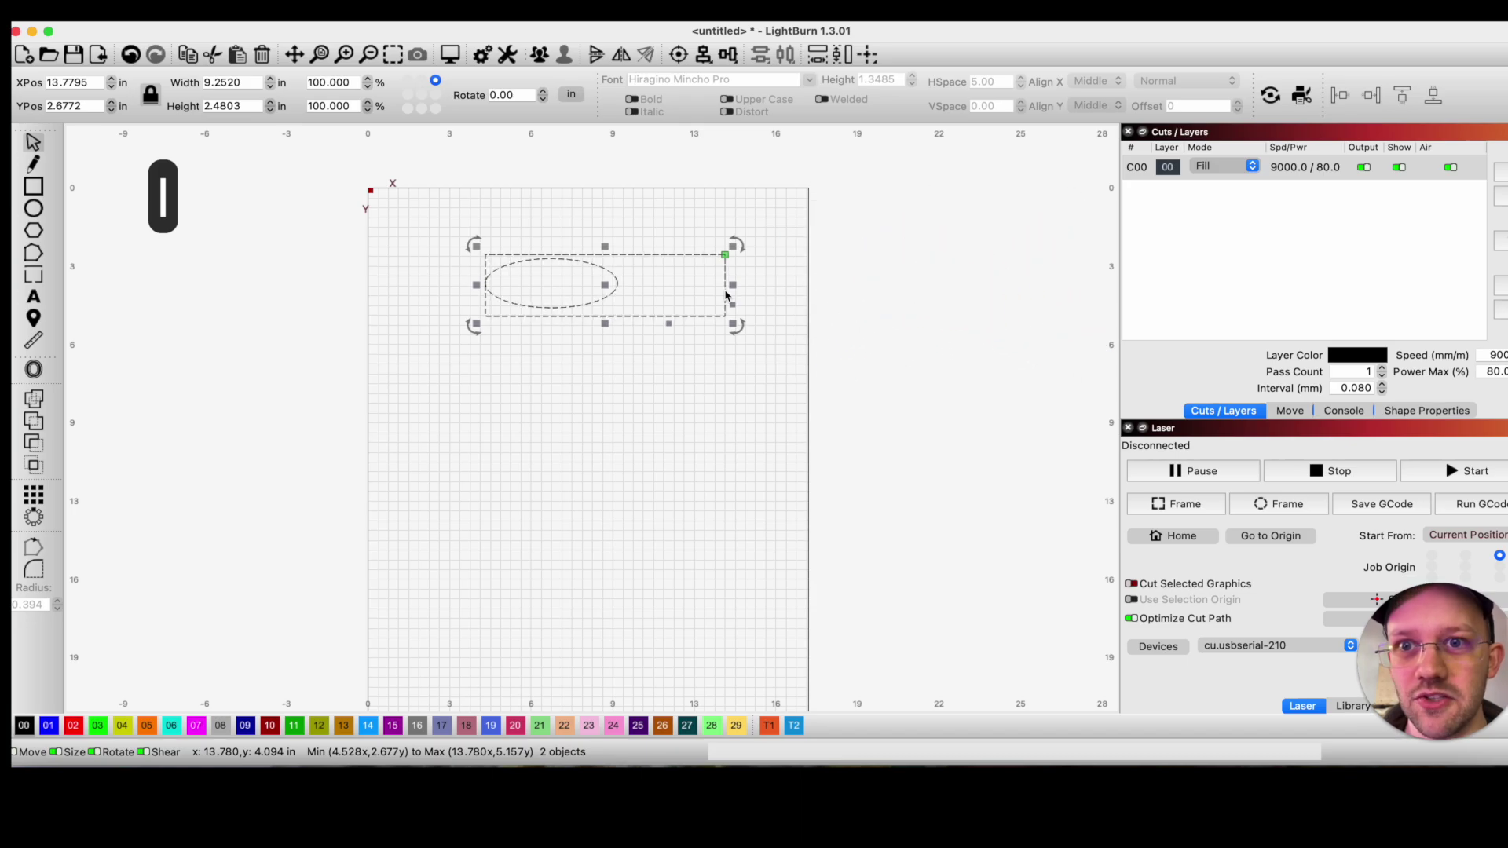
key("r")
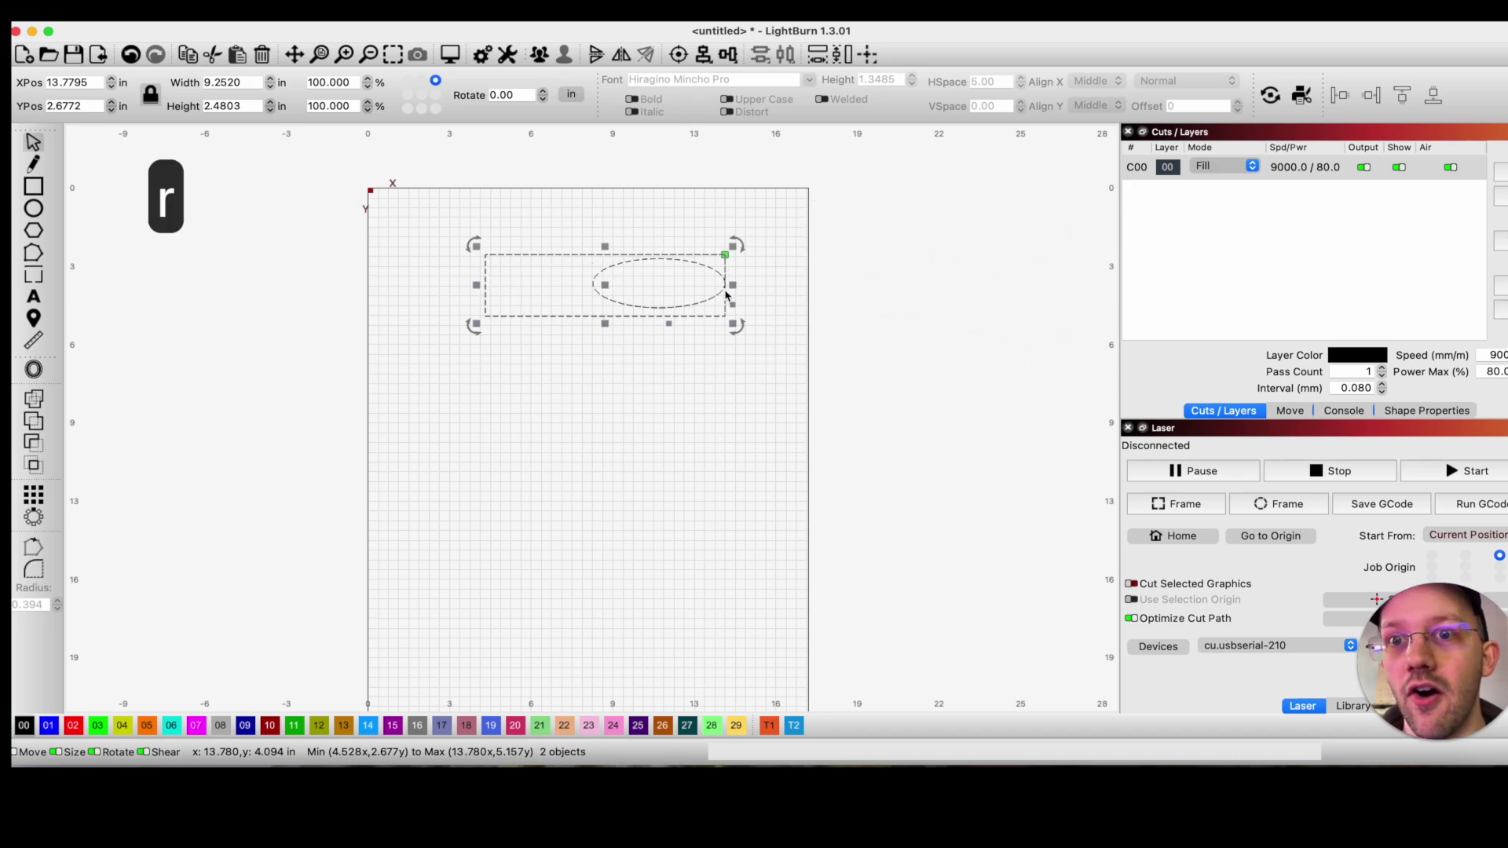
key("t")
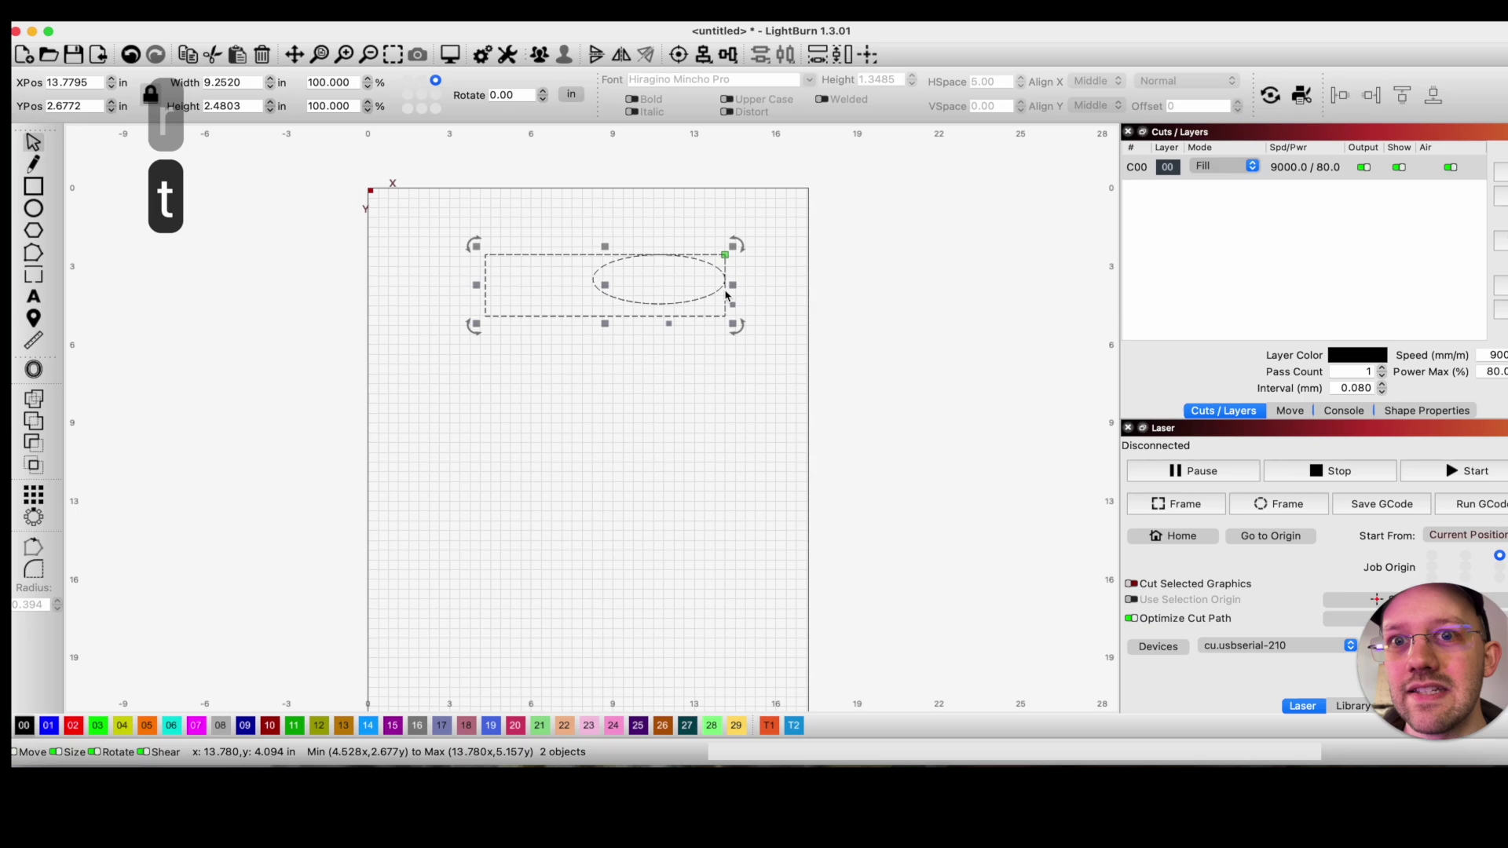
key("b")
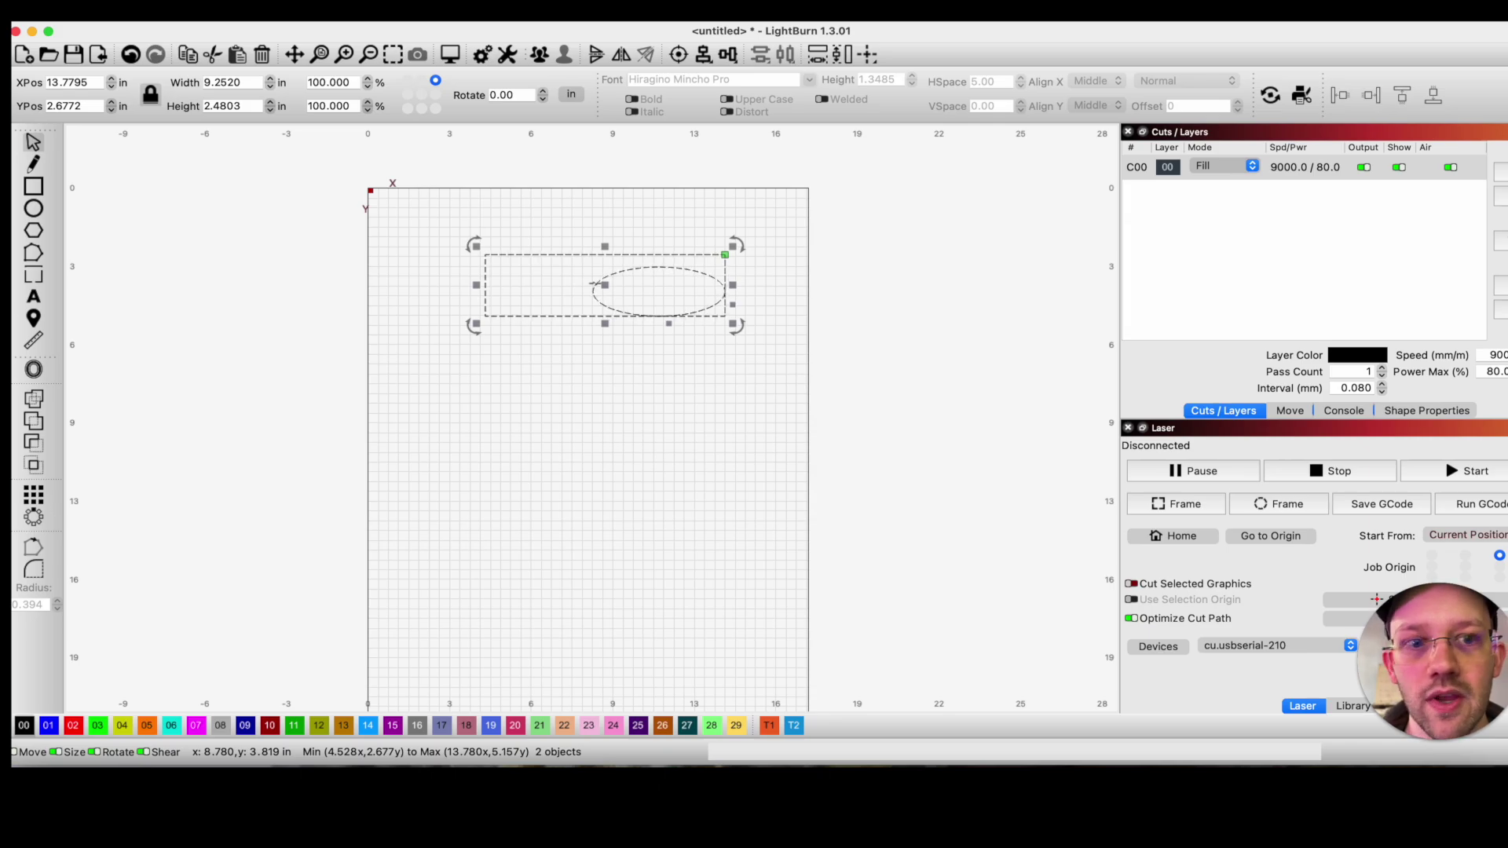
key("c")
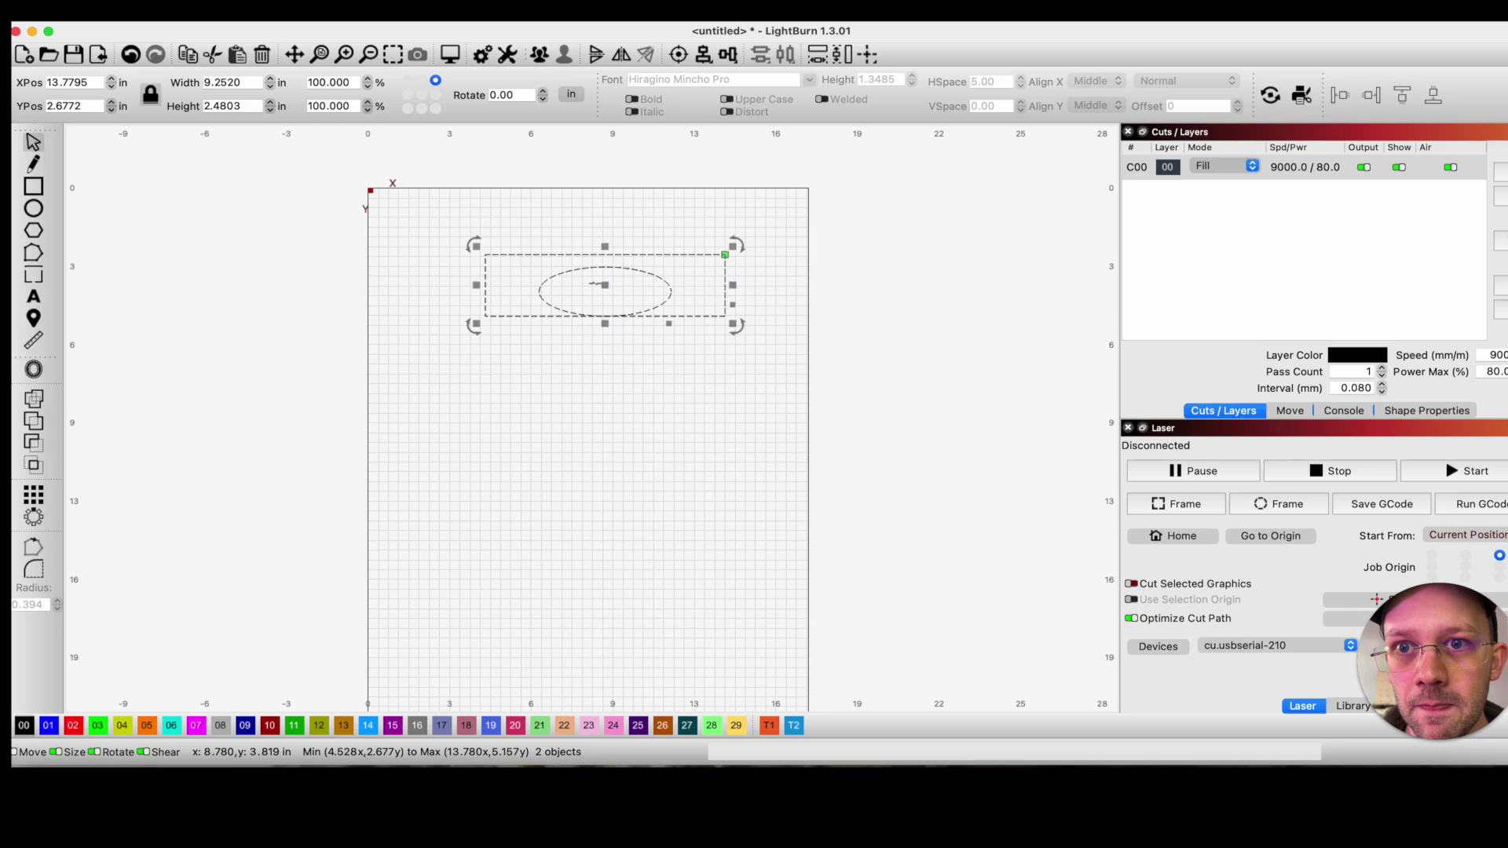
key("e")
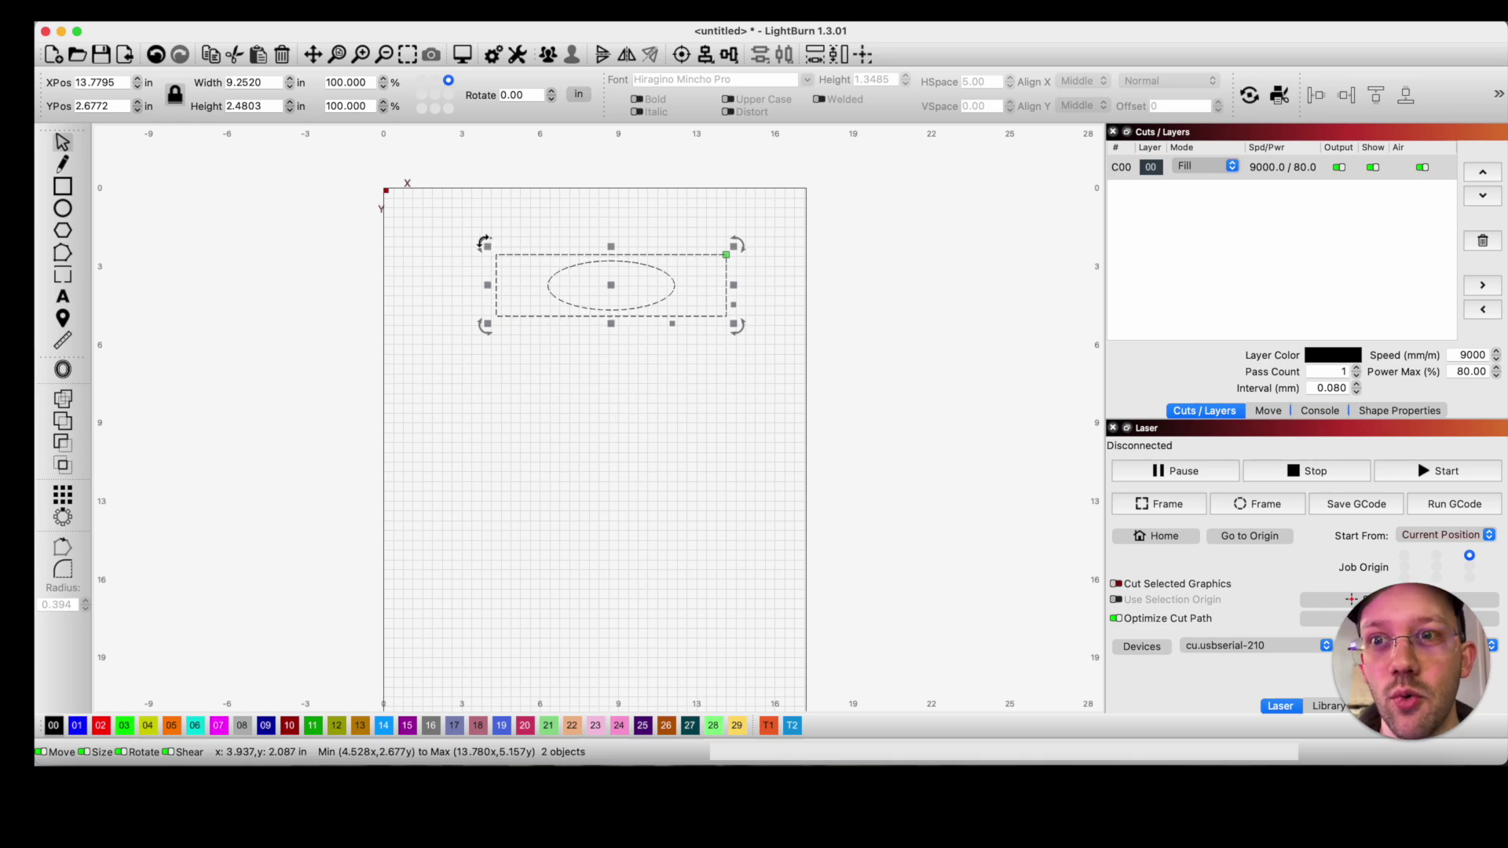
Step: Try a freehand rotation and 90° turns, ending back horizontal
left_click_drag(486, 245, 564, 214)
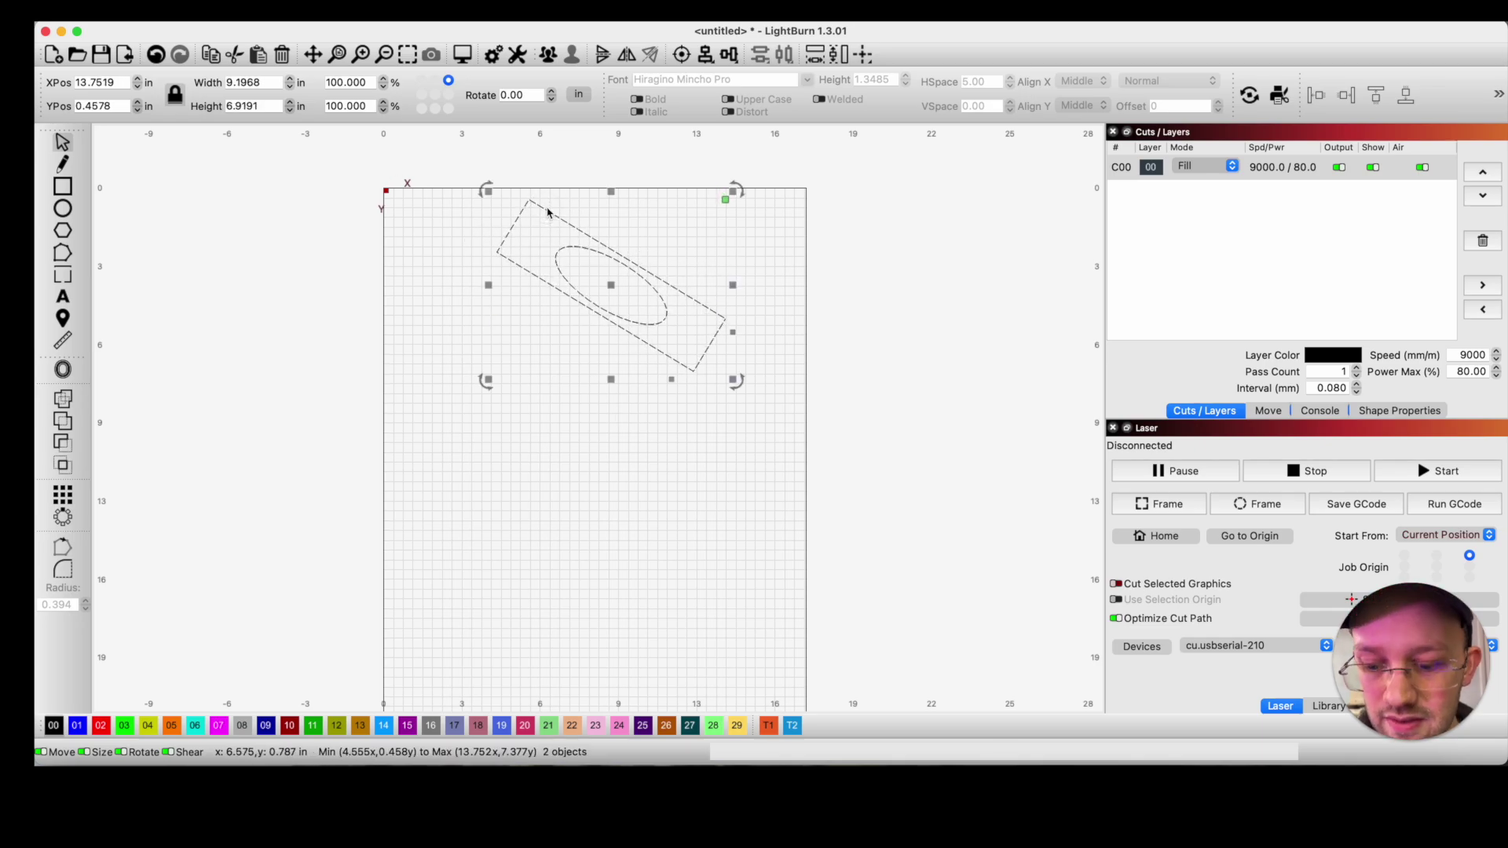
key("super+z")
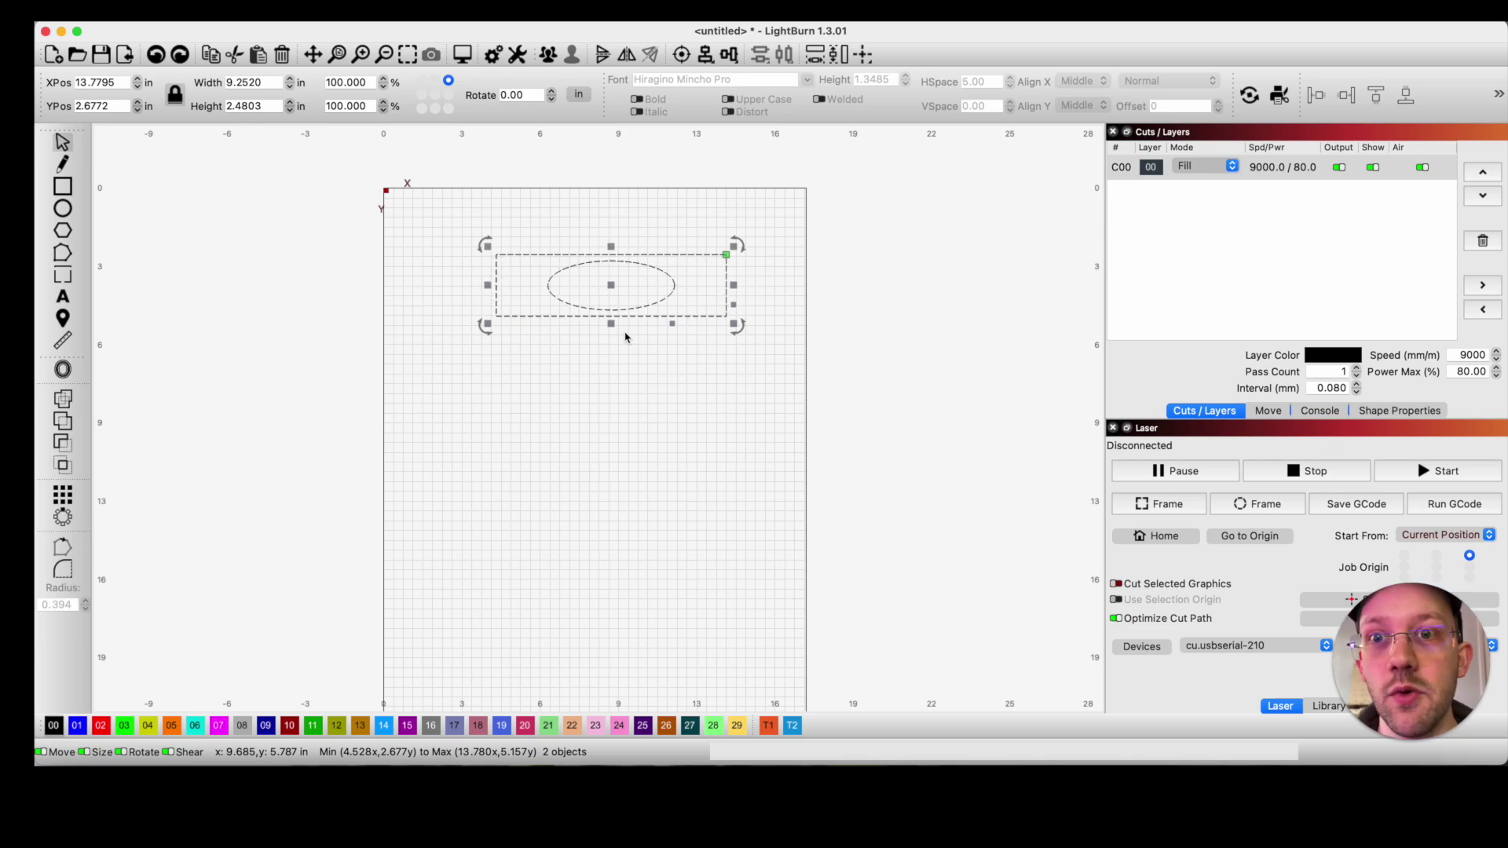
key("super+period")
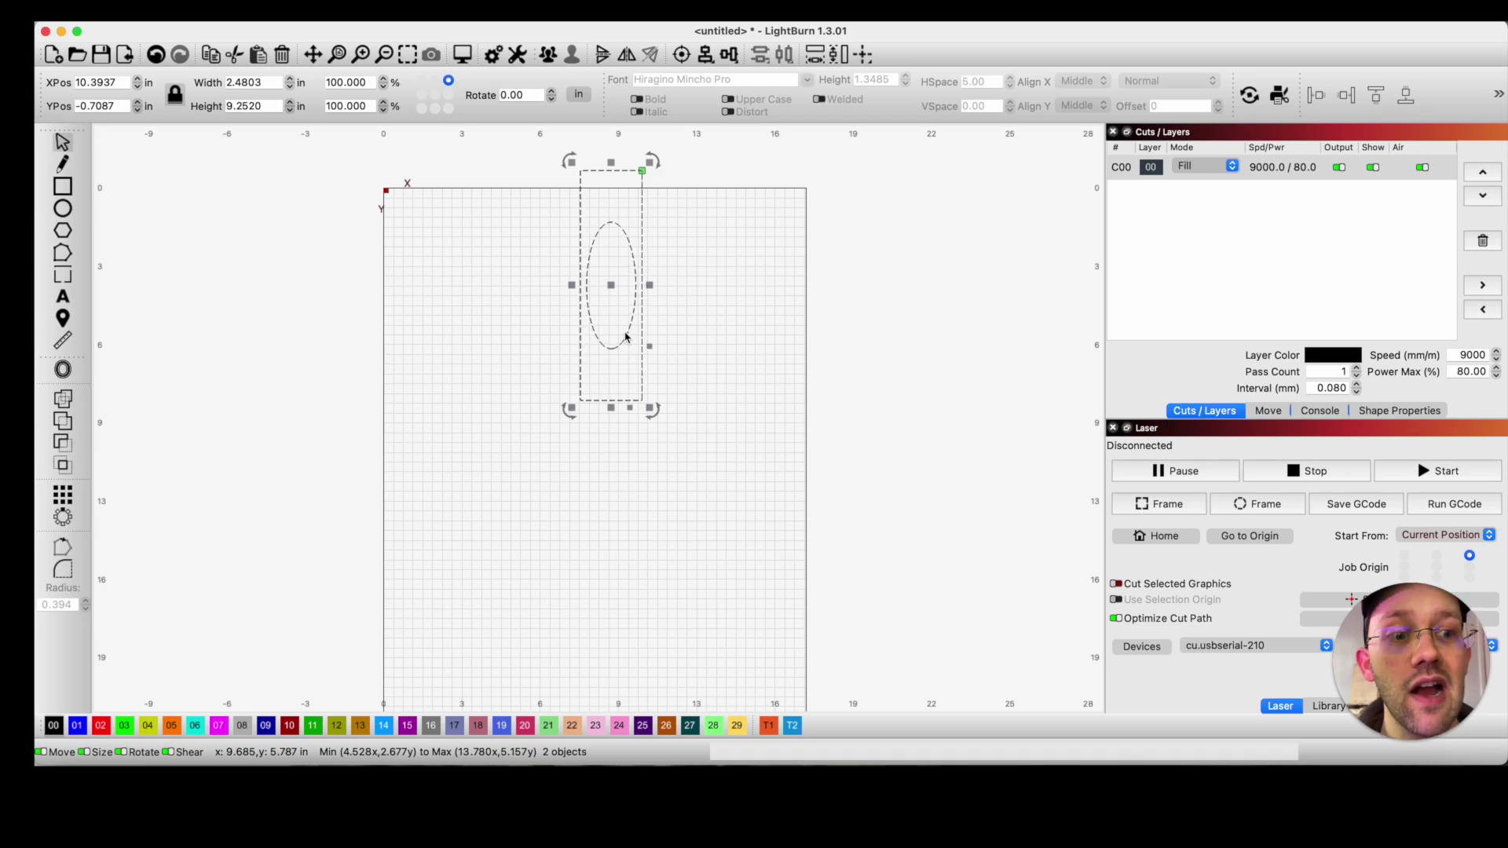
key("super+comma")
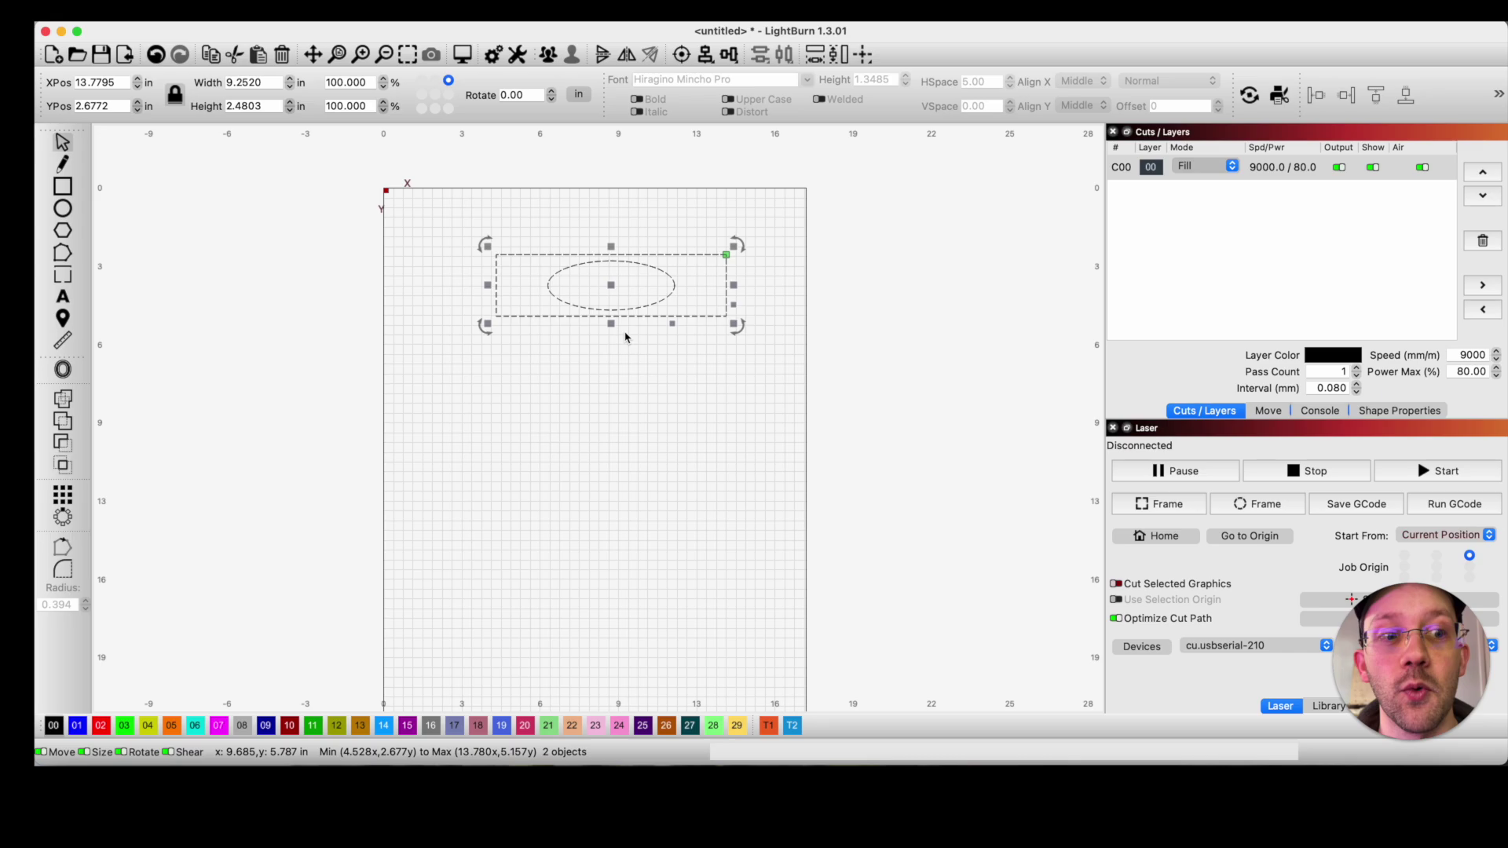
Step: Rotate the pair in 45° steps, three forward and two back, leaving it diagonal
key("shift+period")
key("shift+period")
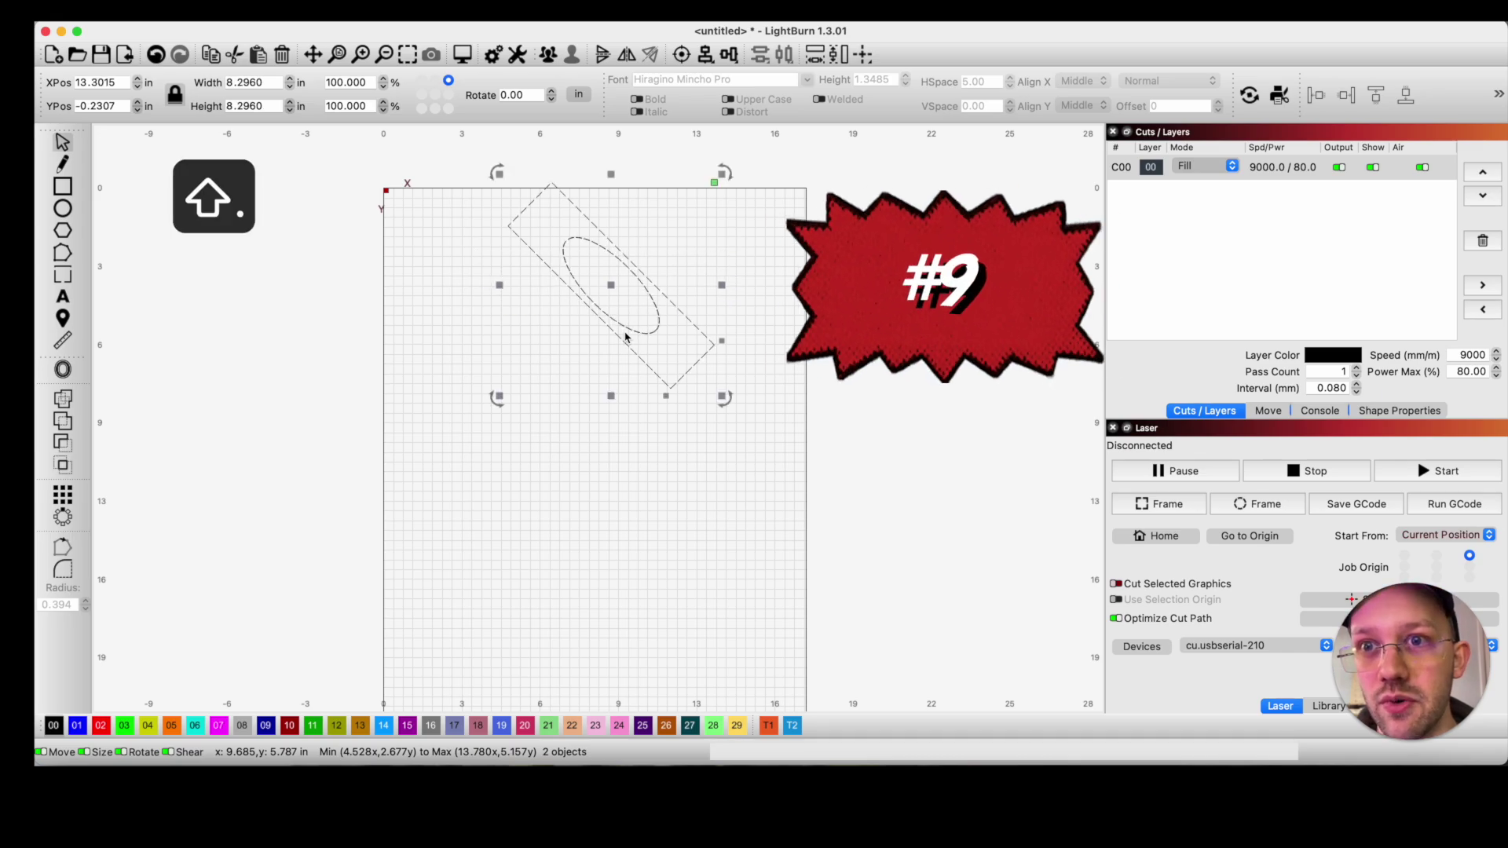
key("shift+period")
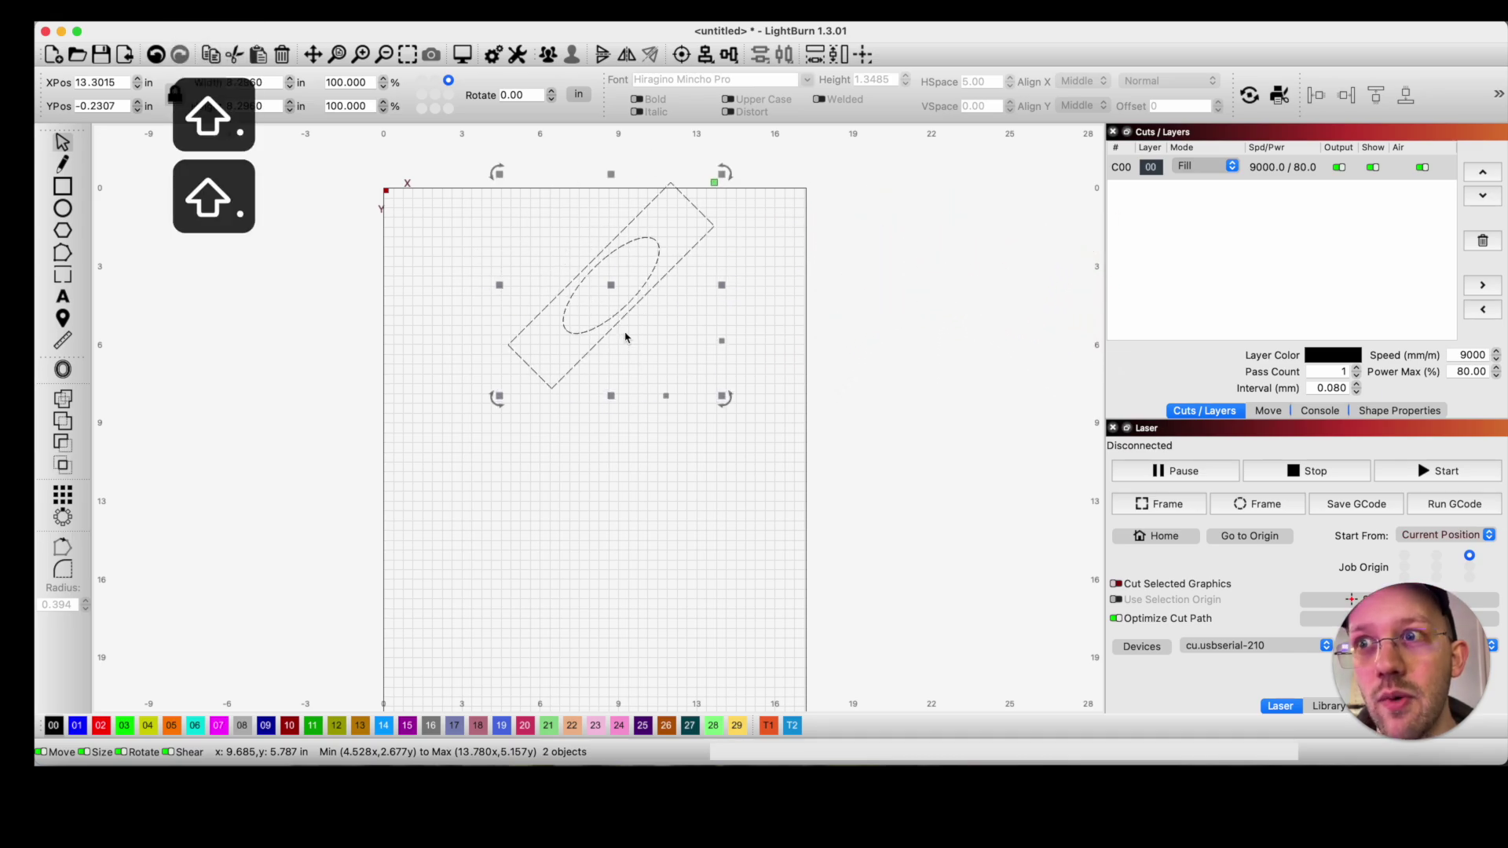
key("shift+period")
key("shift+period")
key("shift+period")
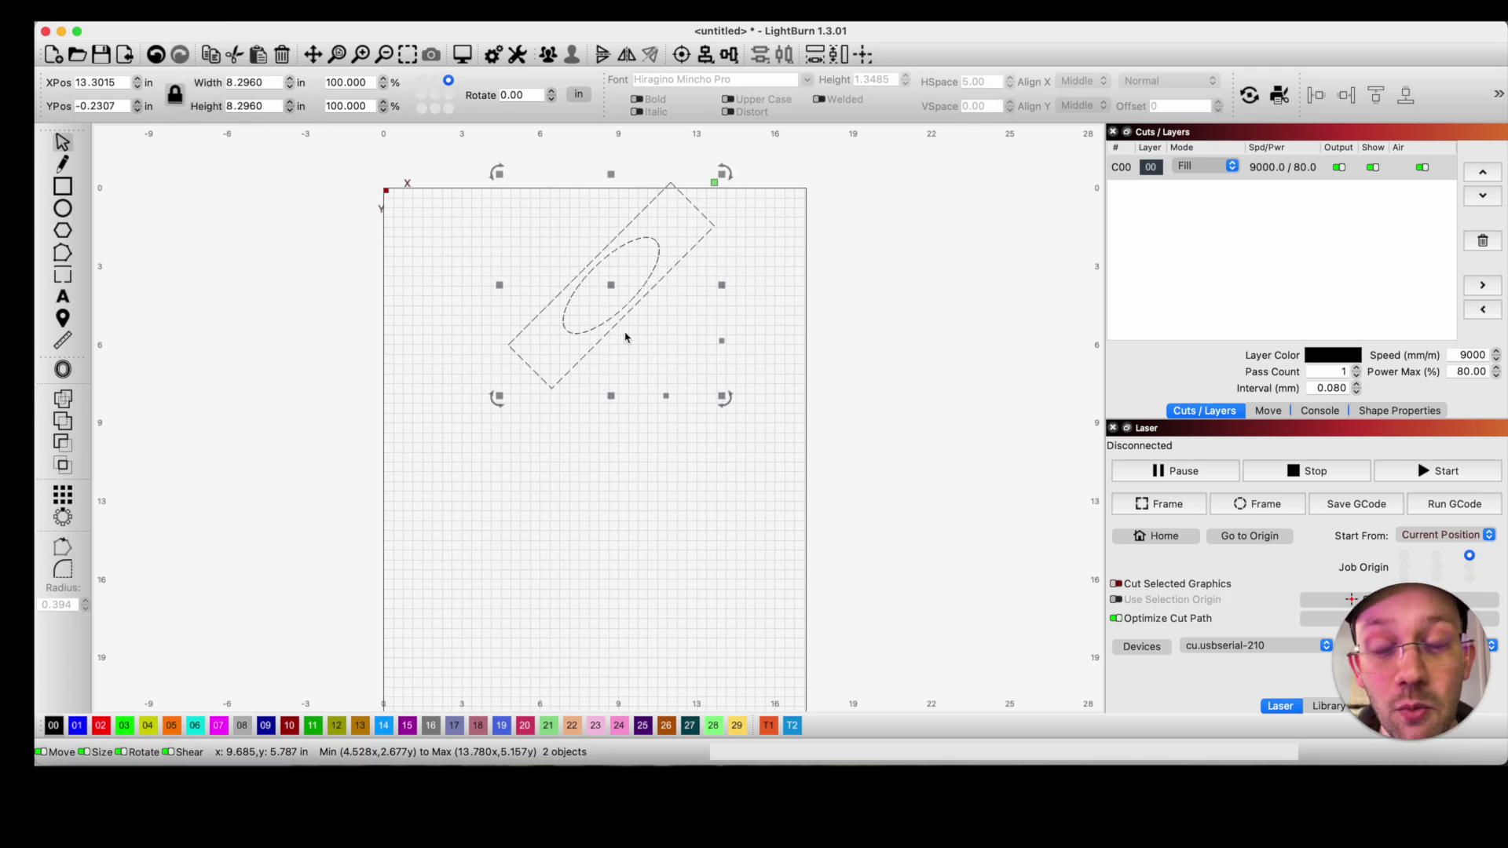
key("shift+comma")
key("shift+comma")
key("shift+comma")
key("shift+comma")
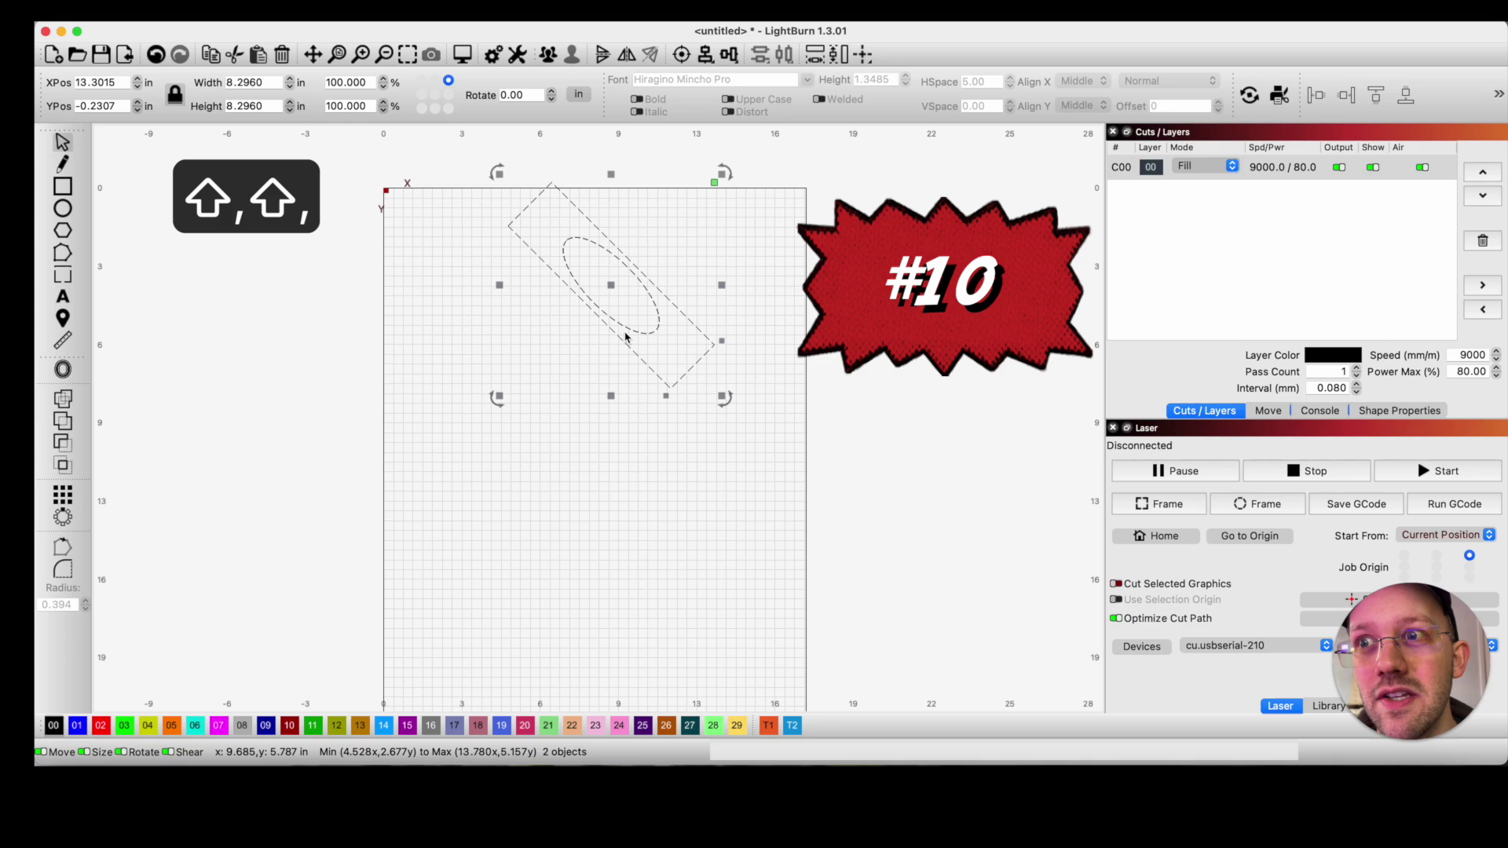
key("shift+comma")
key("shift+comma")
key("shift+comma")
key("shift+comma")
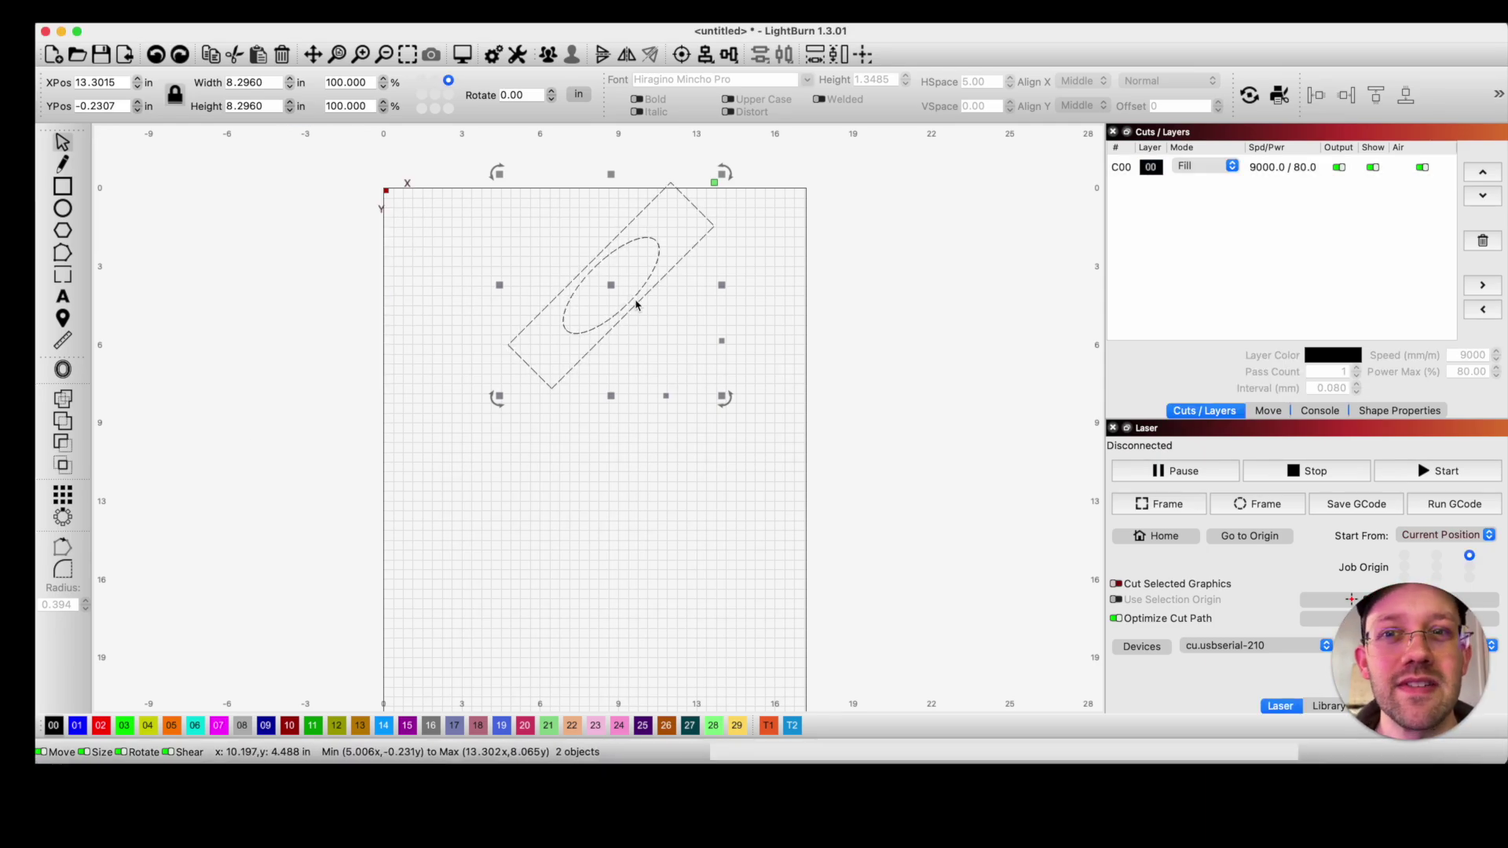
Step: Delete both shapes, then draw two tall rectangles and a large circle
key("Delete")
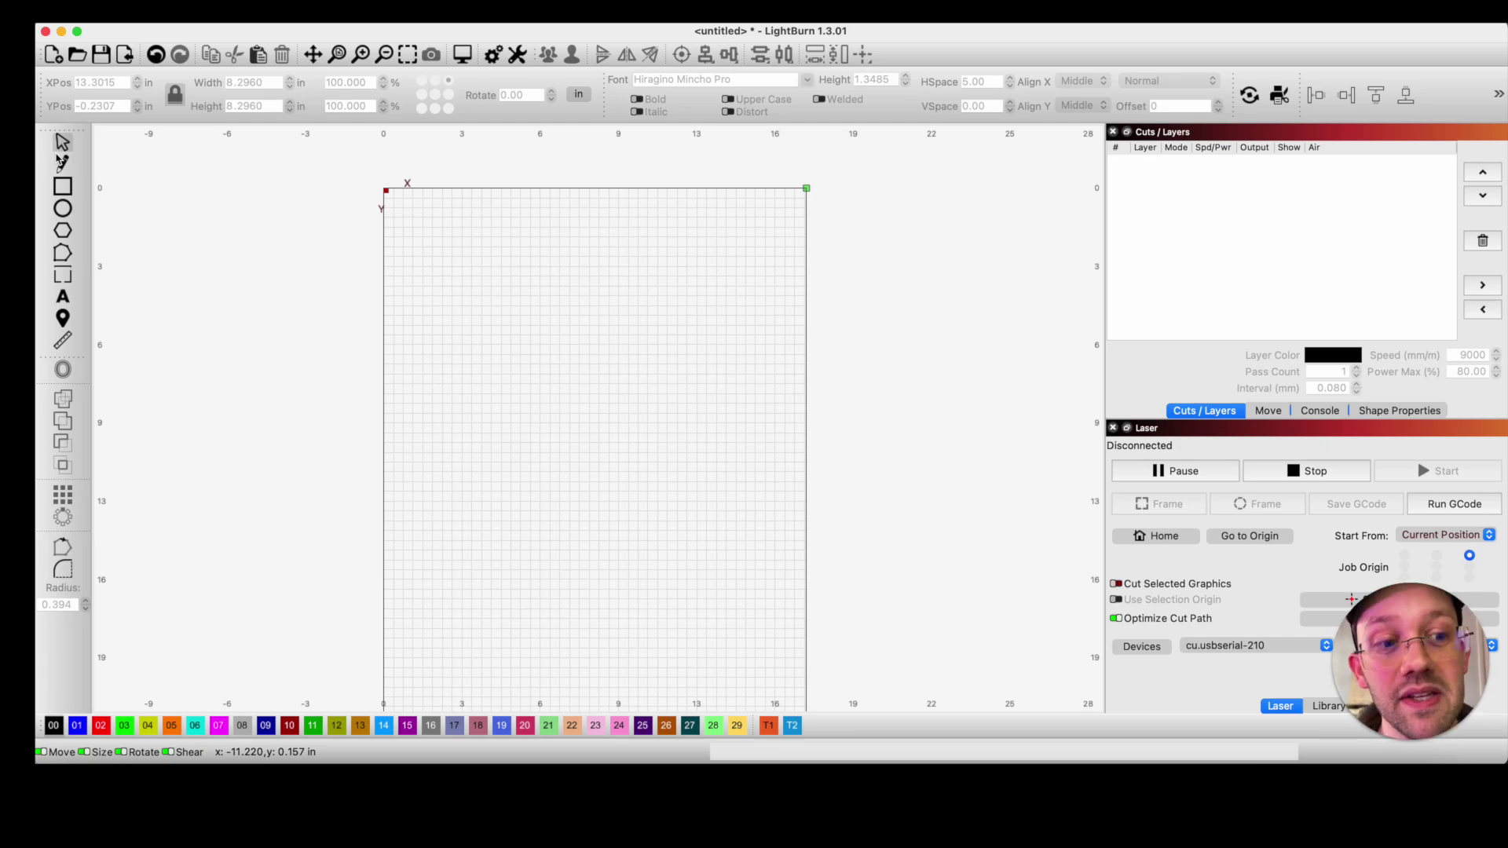
key("super+r")
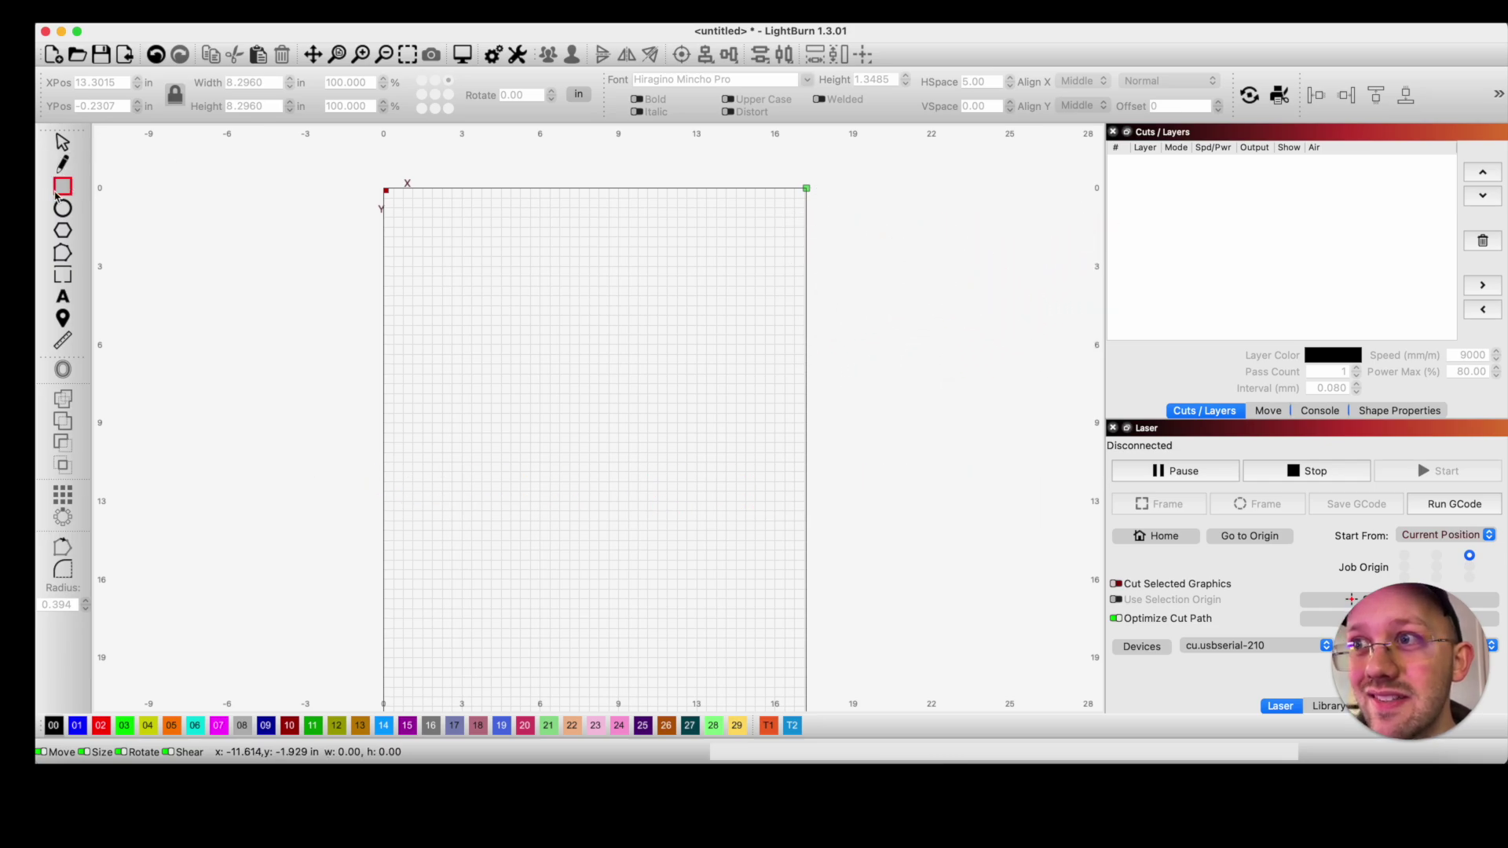
left_click(63, 186)
left_click_drag(508, 233, 548, 293)
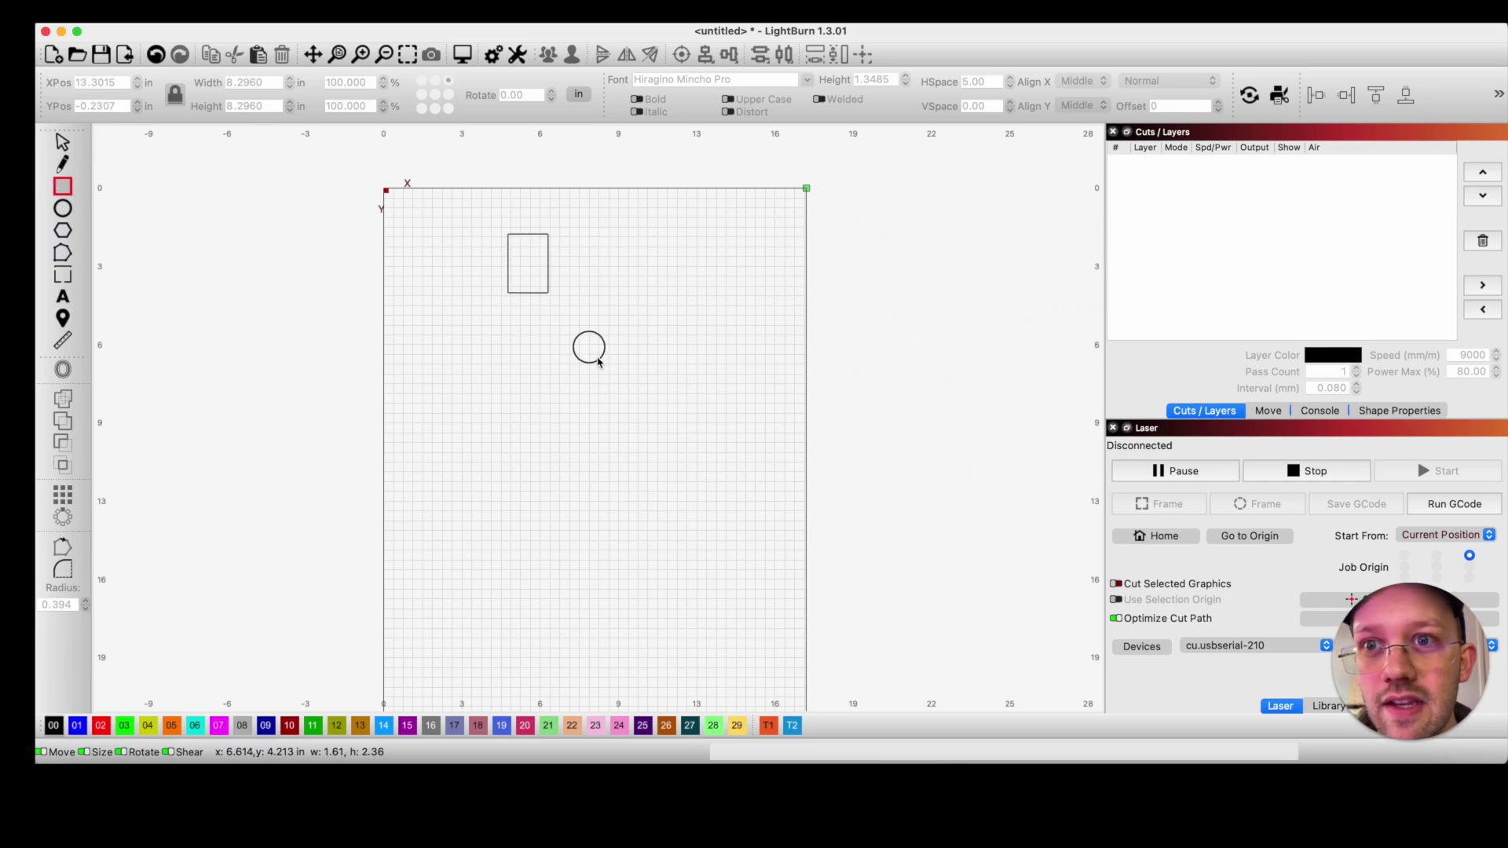
left_click_drag(599, 362, 609, 374)
left_click_drag(678, 276, 761, 437)
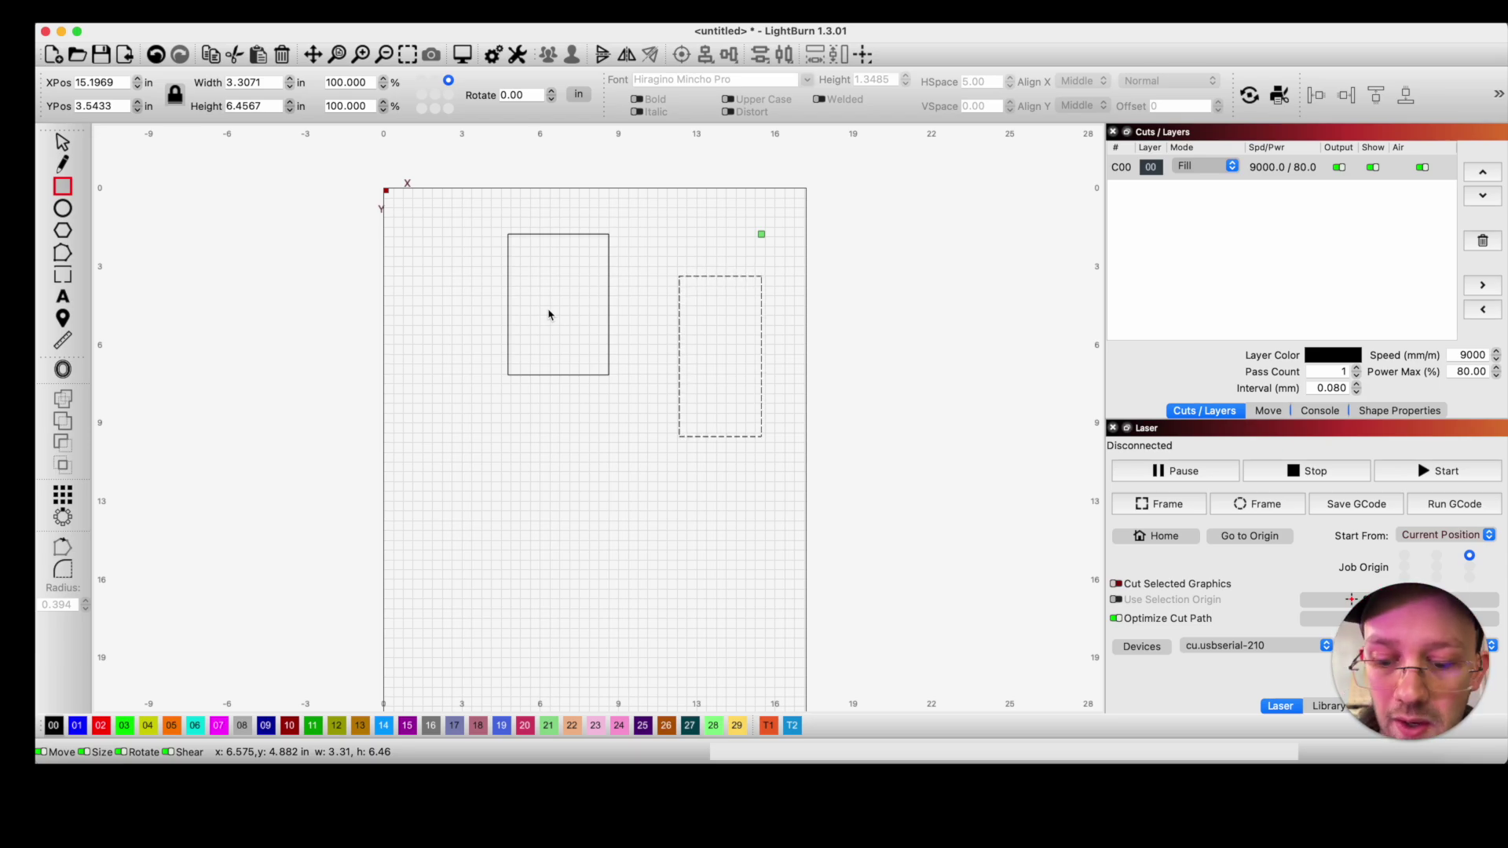
key("super+e")
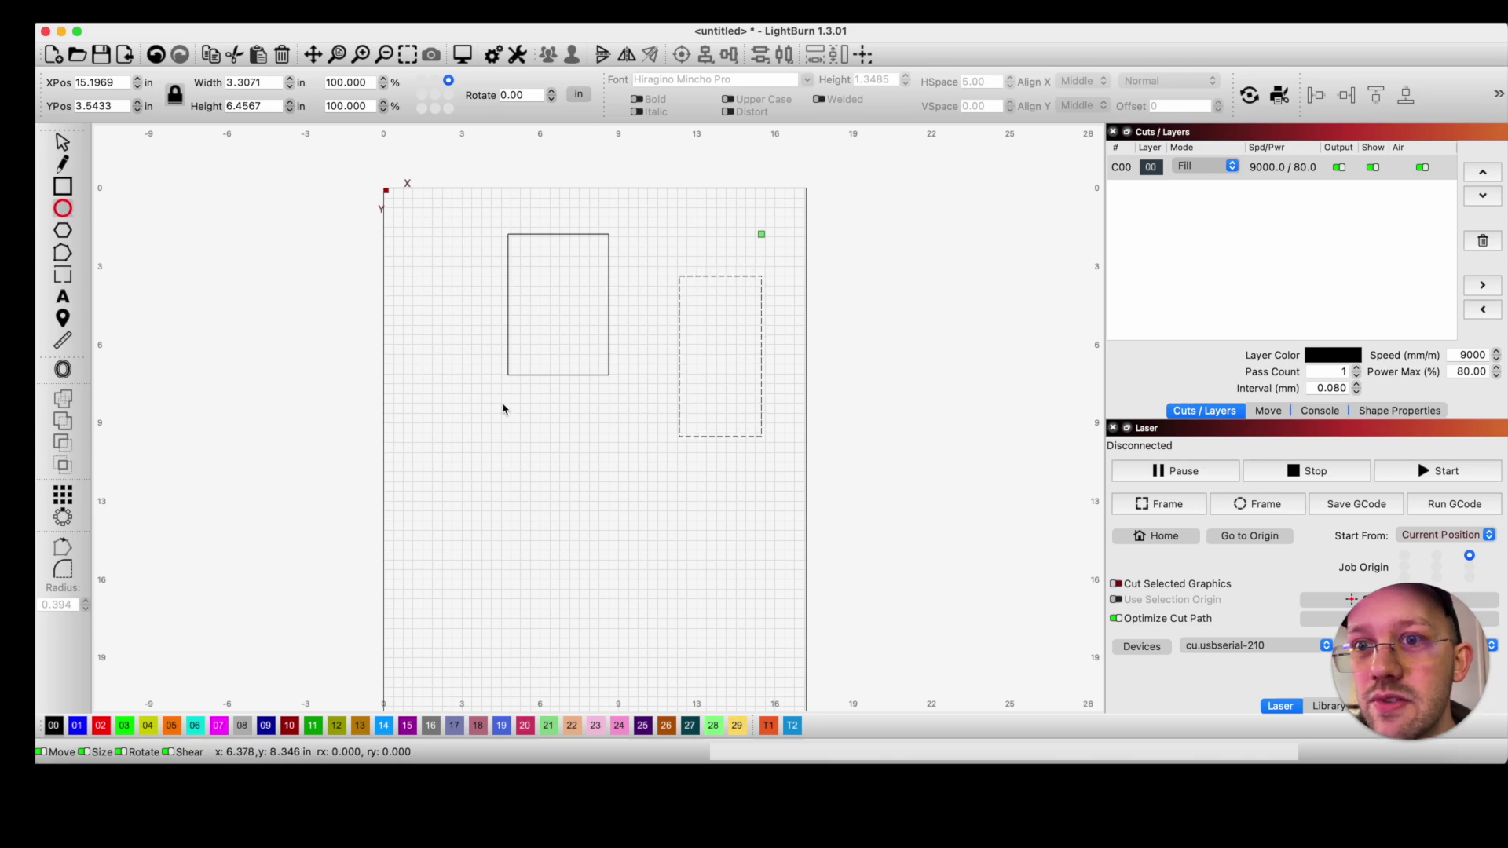
left_click_drag(479, 390, 819, 579)
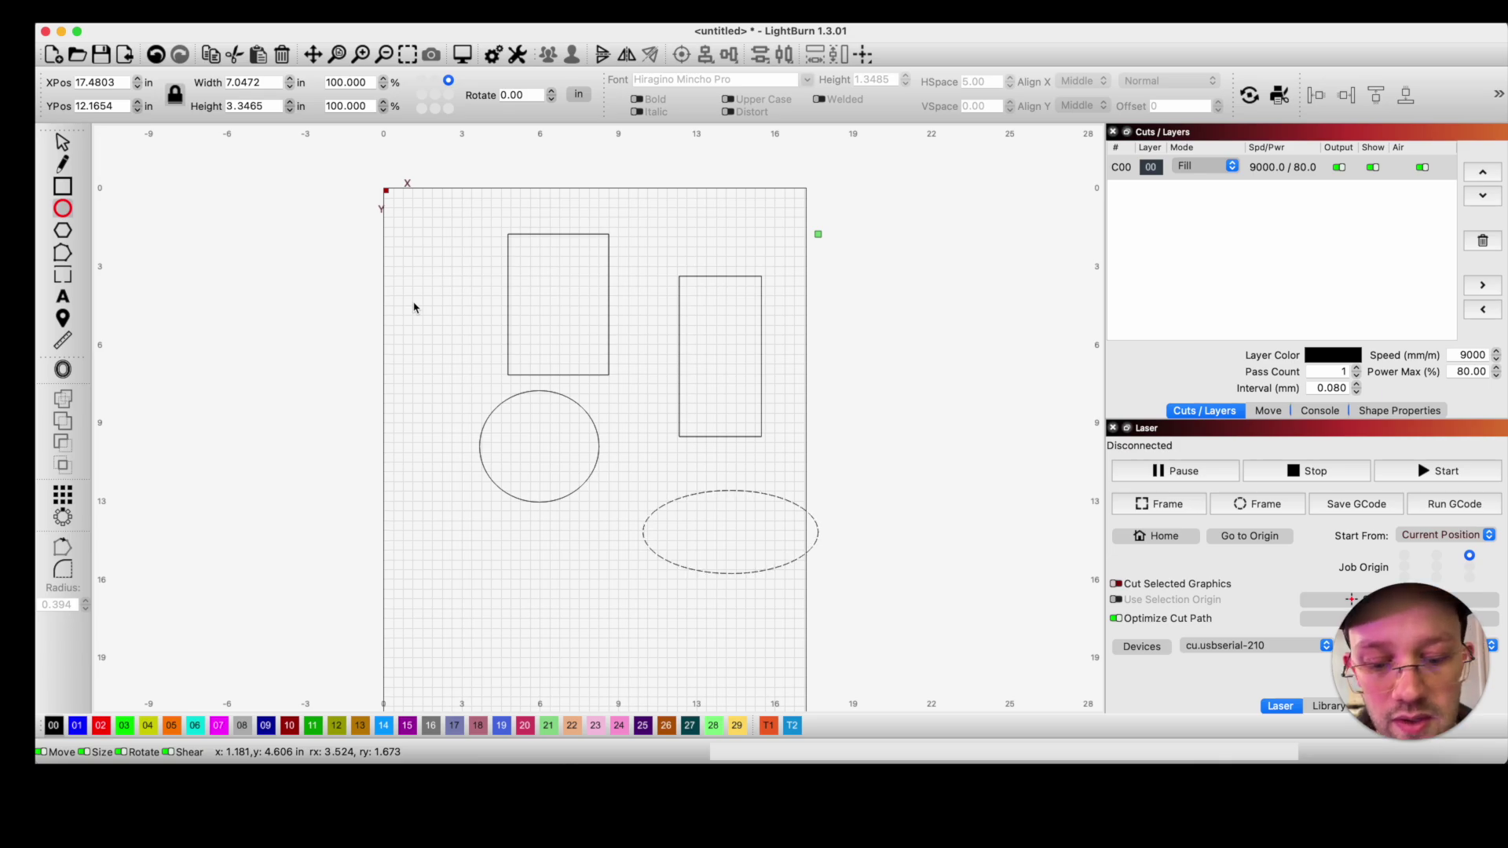
Step: Draw an open three-point line across the top, bending right of the upper rectangle
key("super+l")
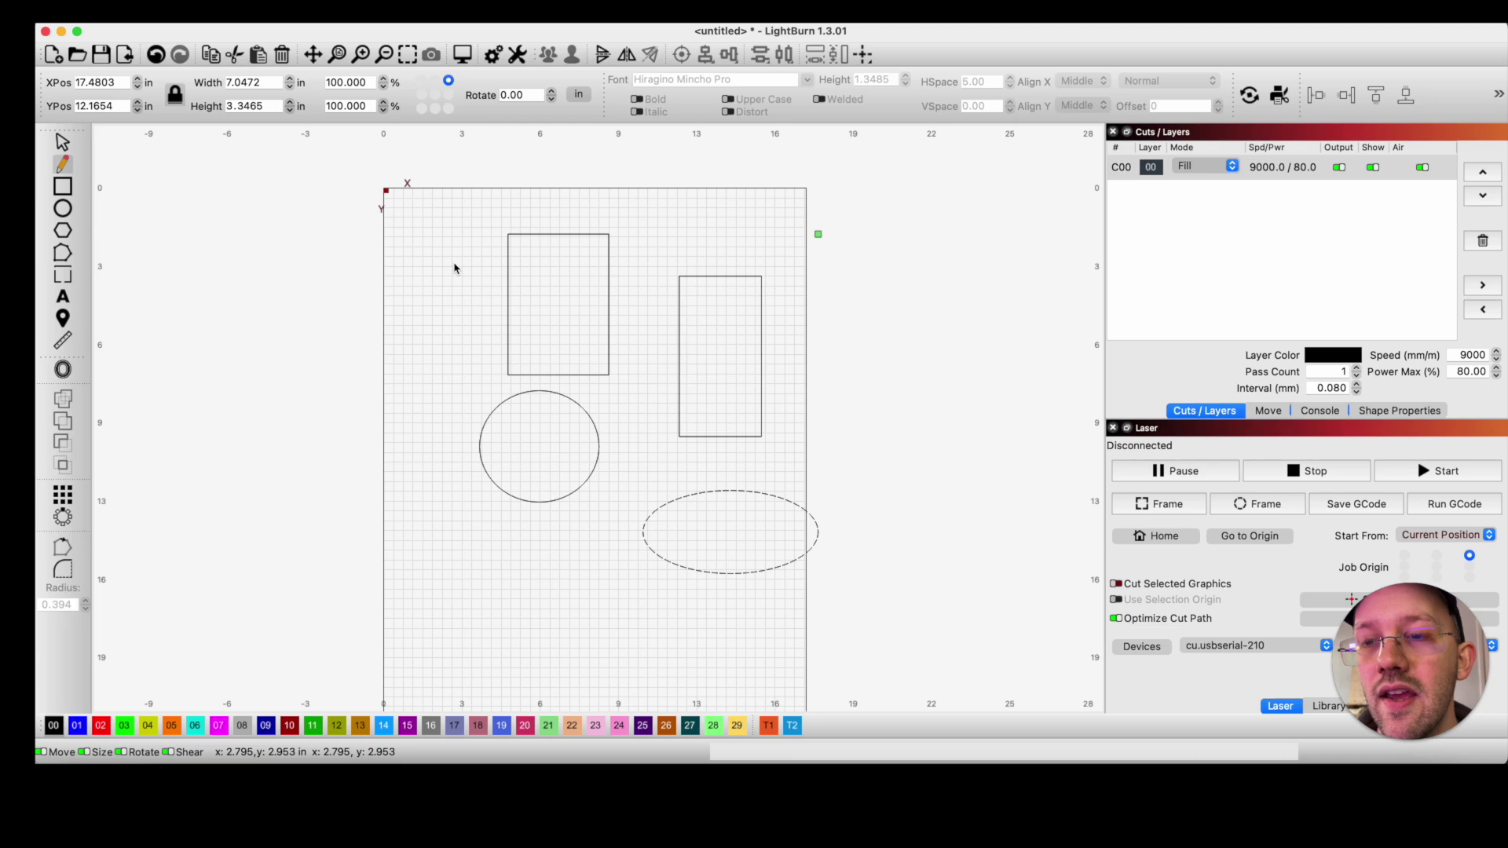
left_click(438, 225)
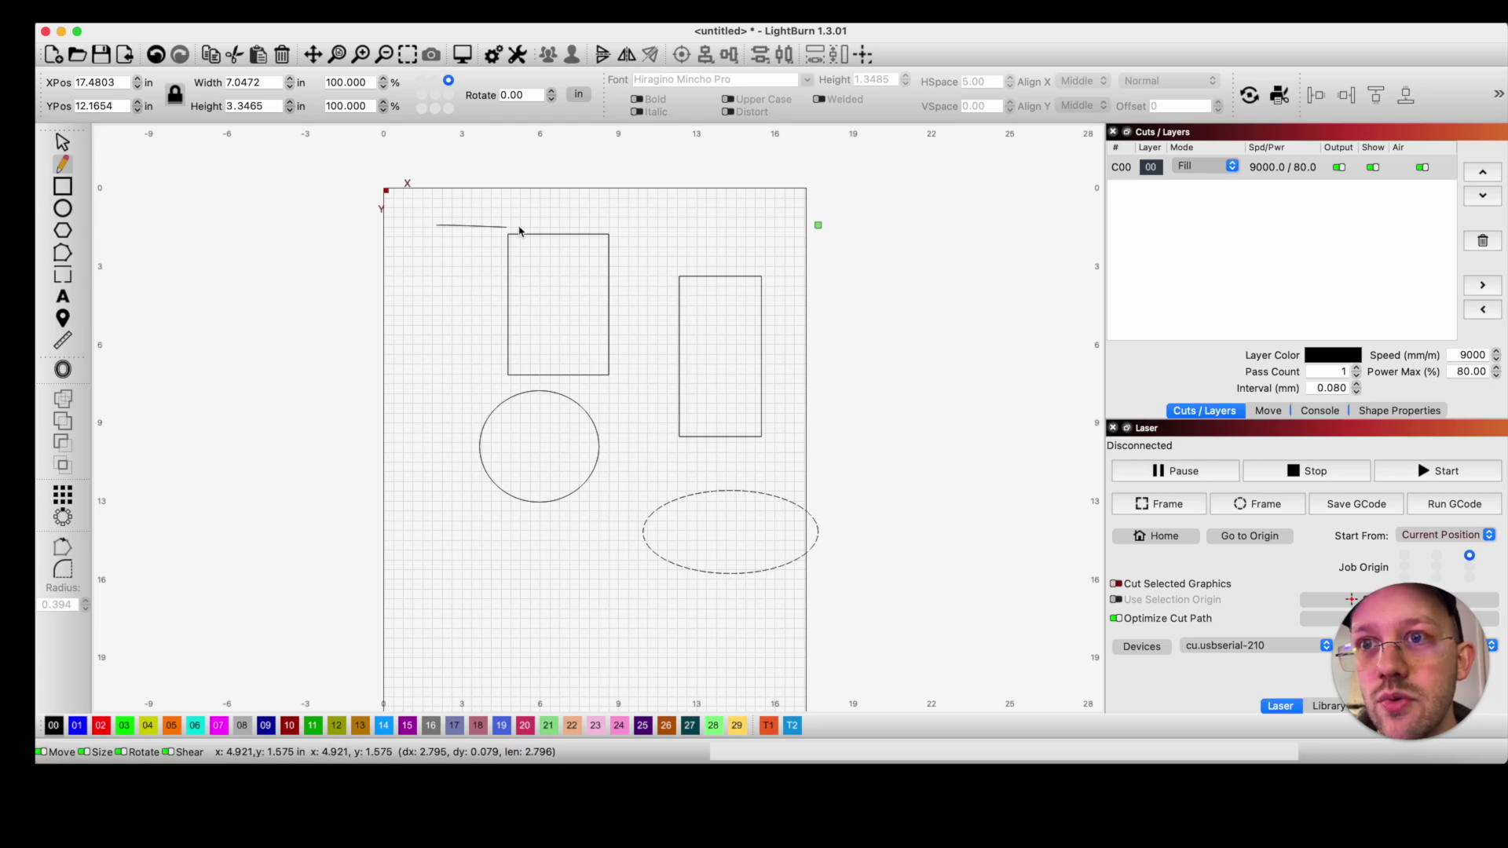
left_click(604, 212)
left_click(677, 259)
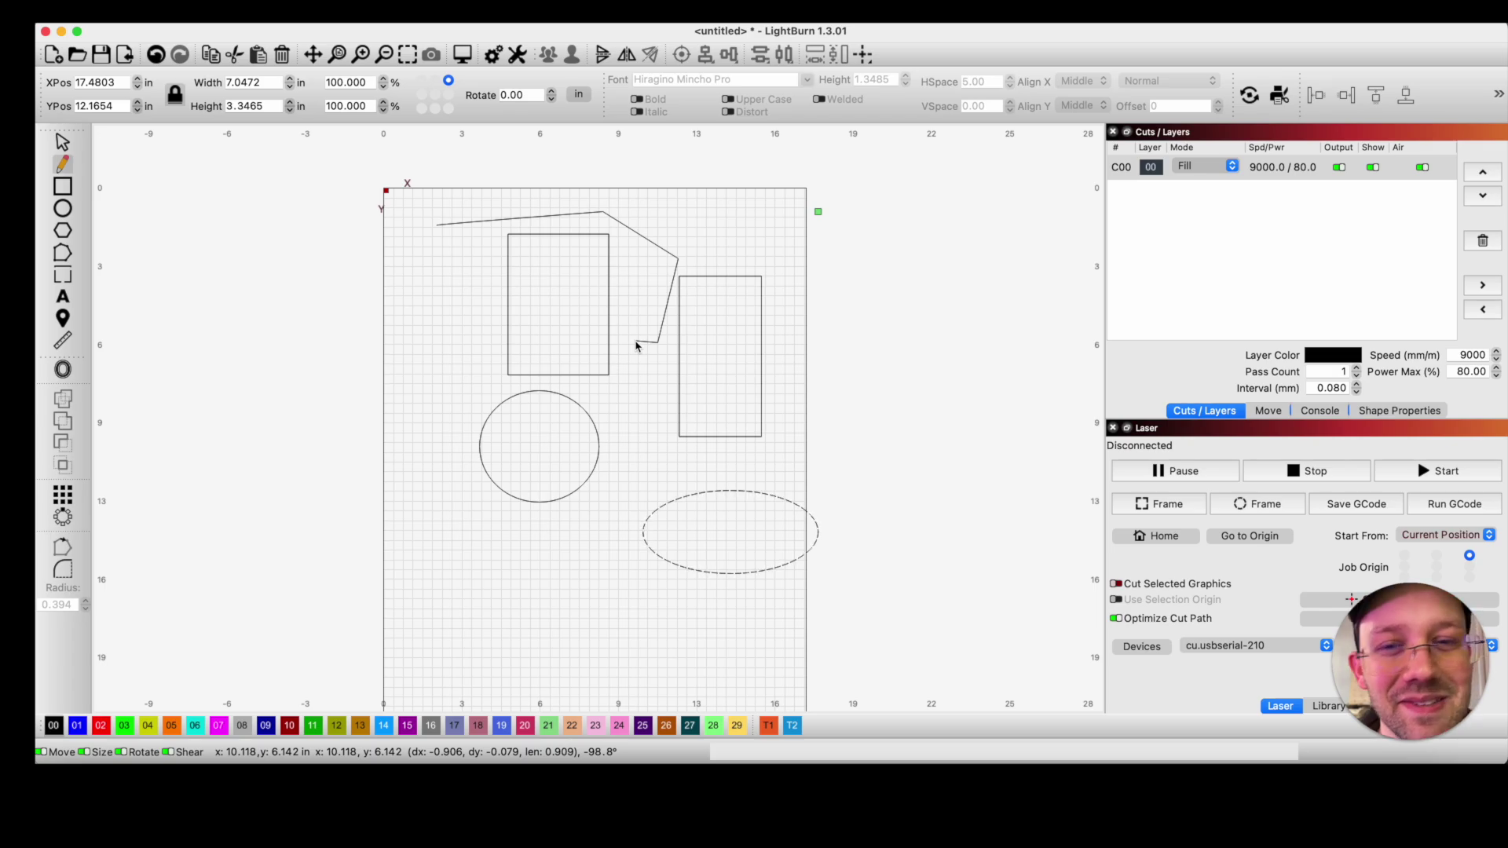
key("Escape")
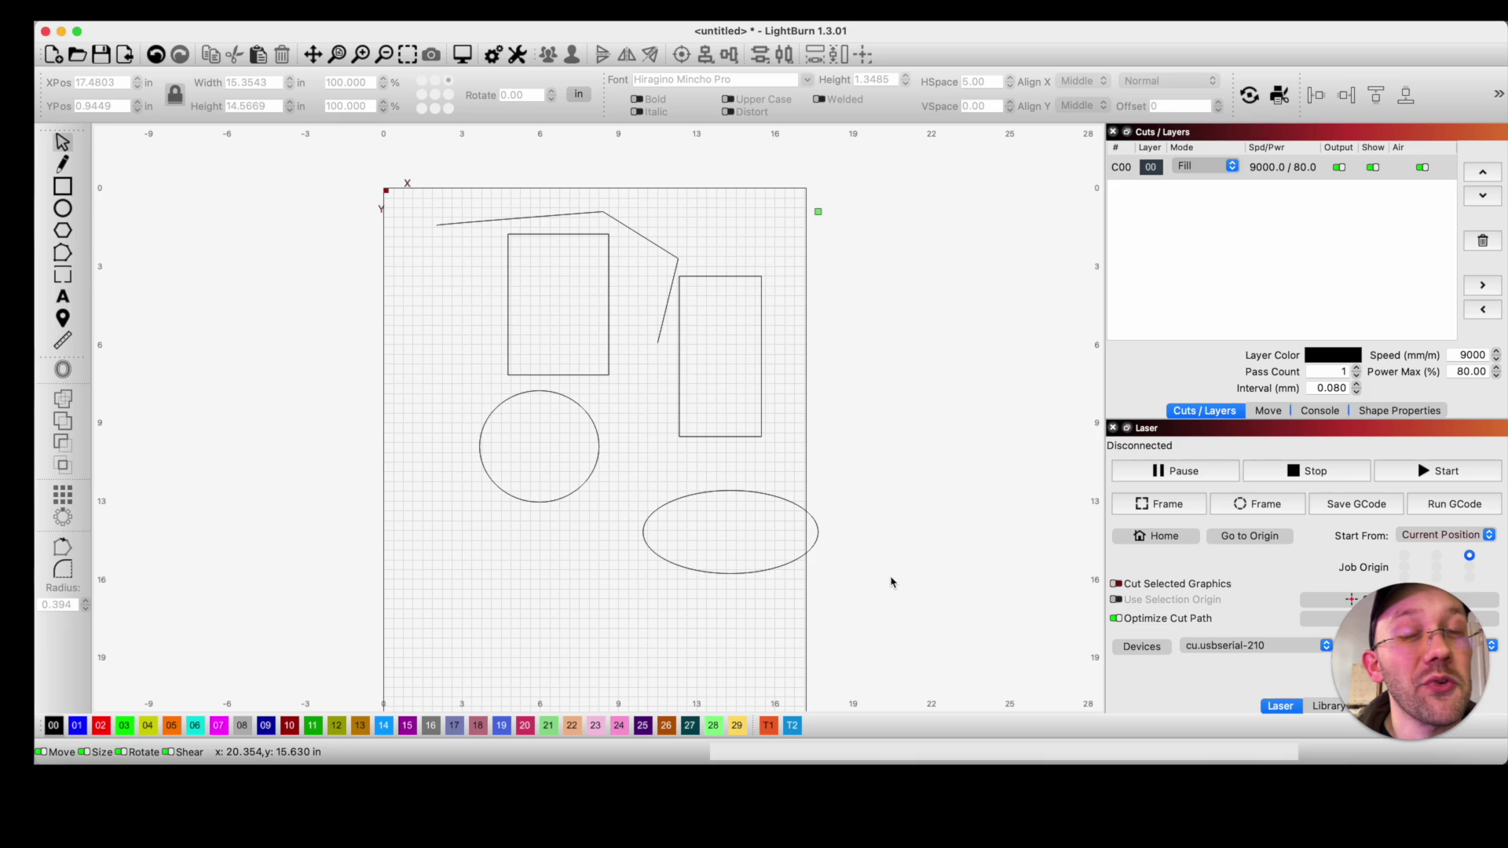
Step: Group all five shapes and move the group slightly up and left
left_click_drag(909, 592, 505, 237)
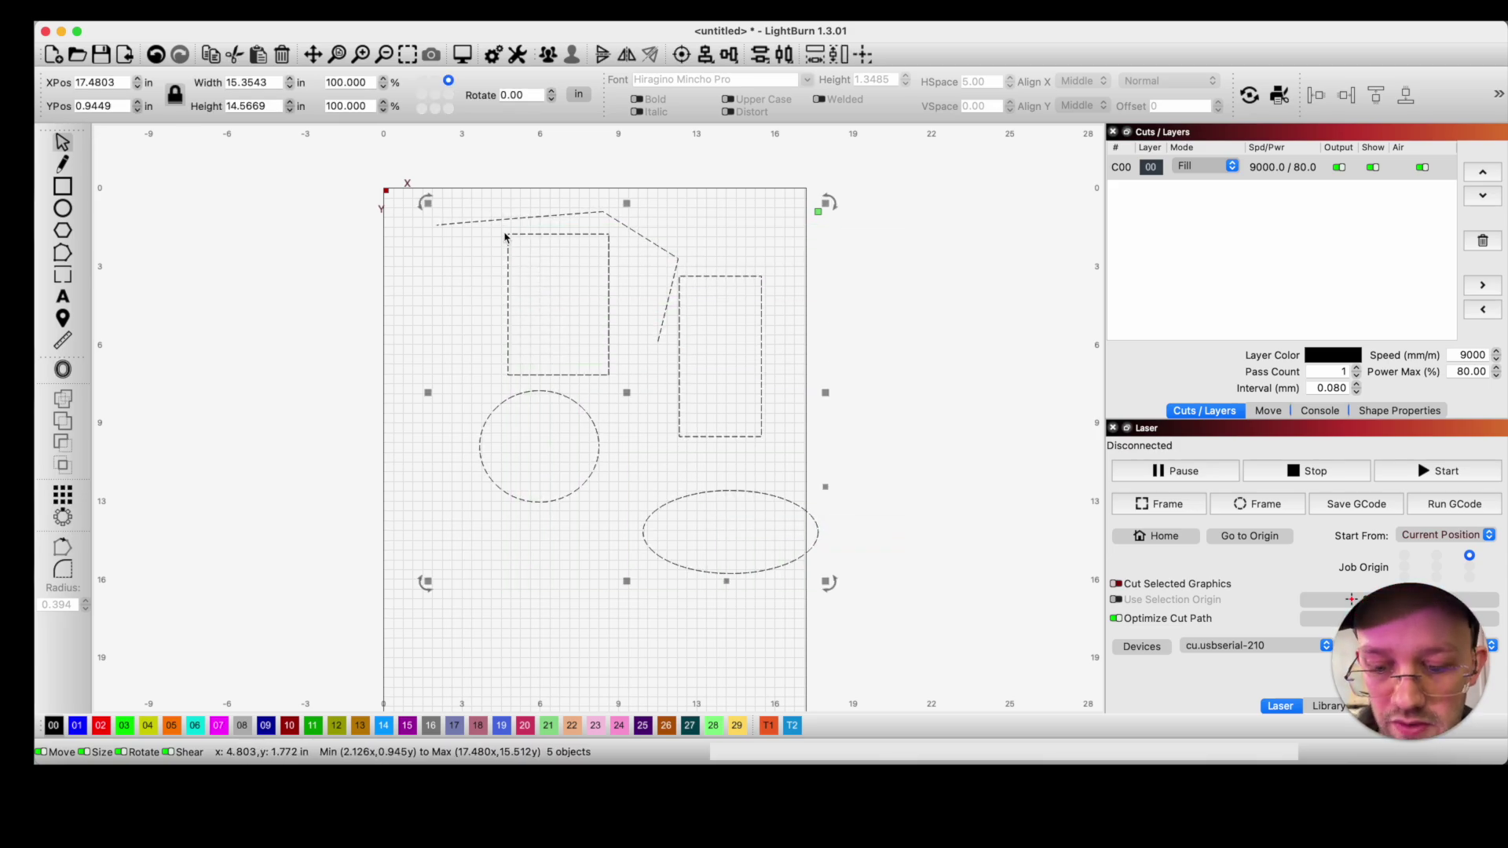
key("super+g")
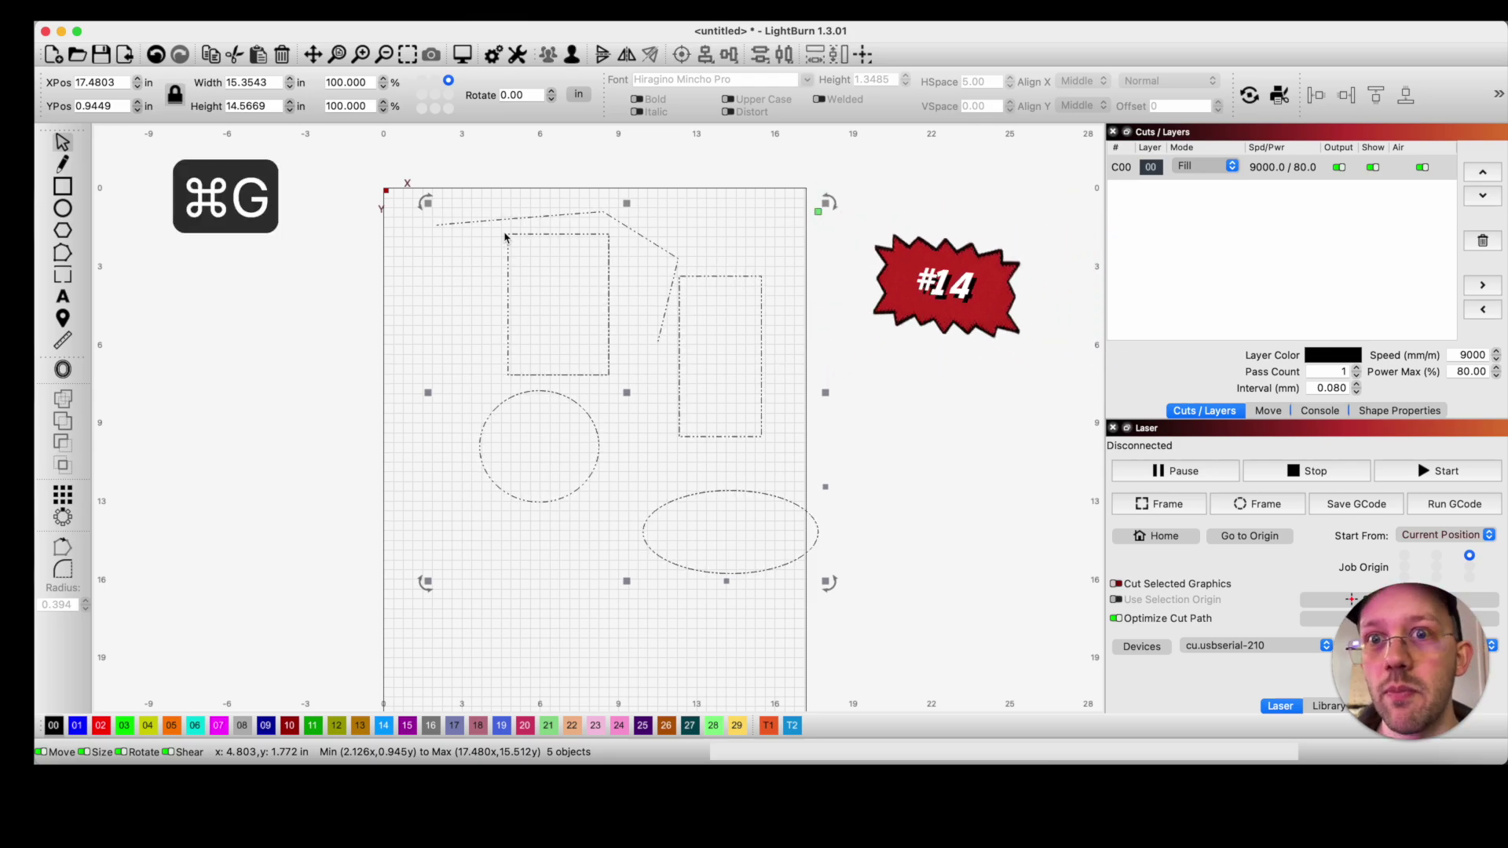
left_click(896, 314)
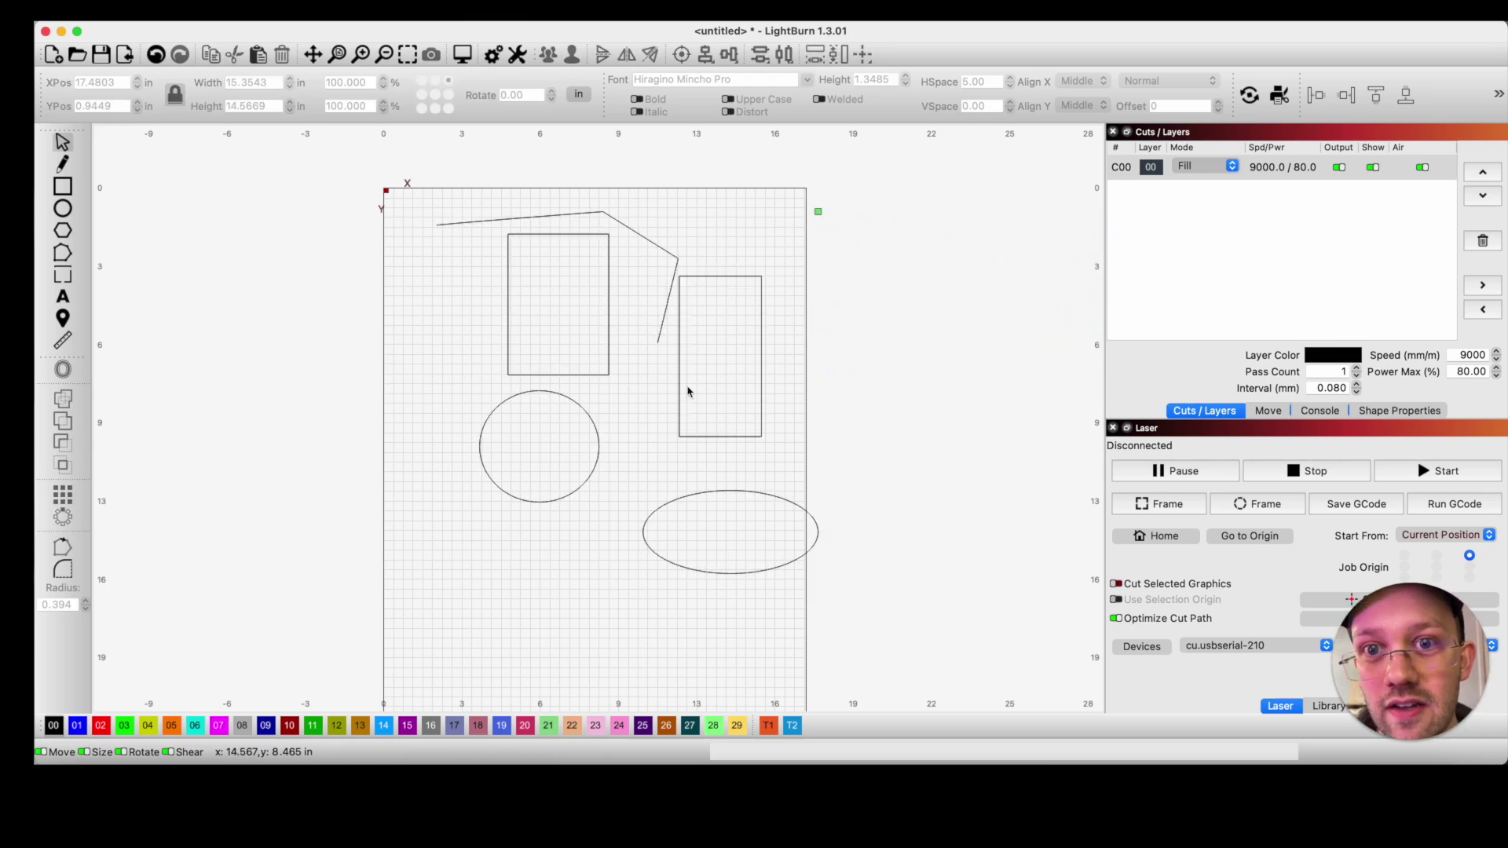
left_click(661, 329)
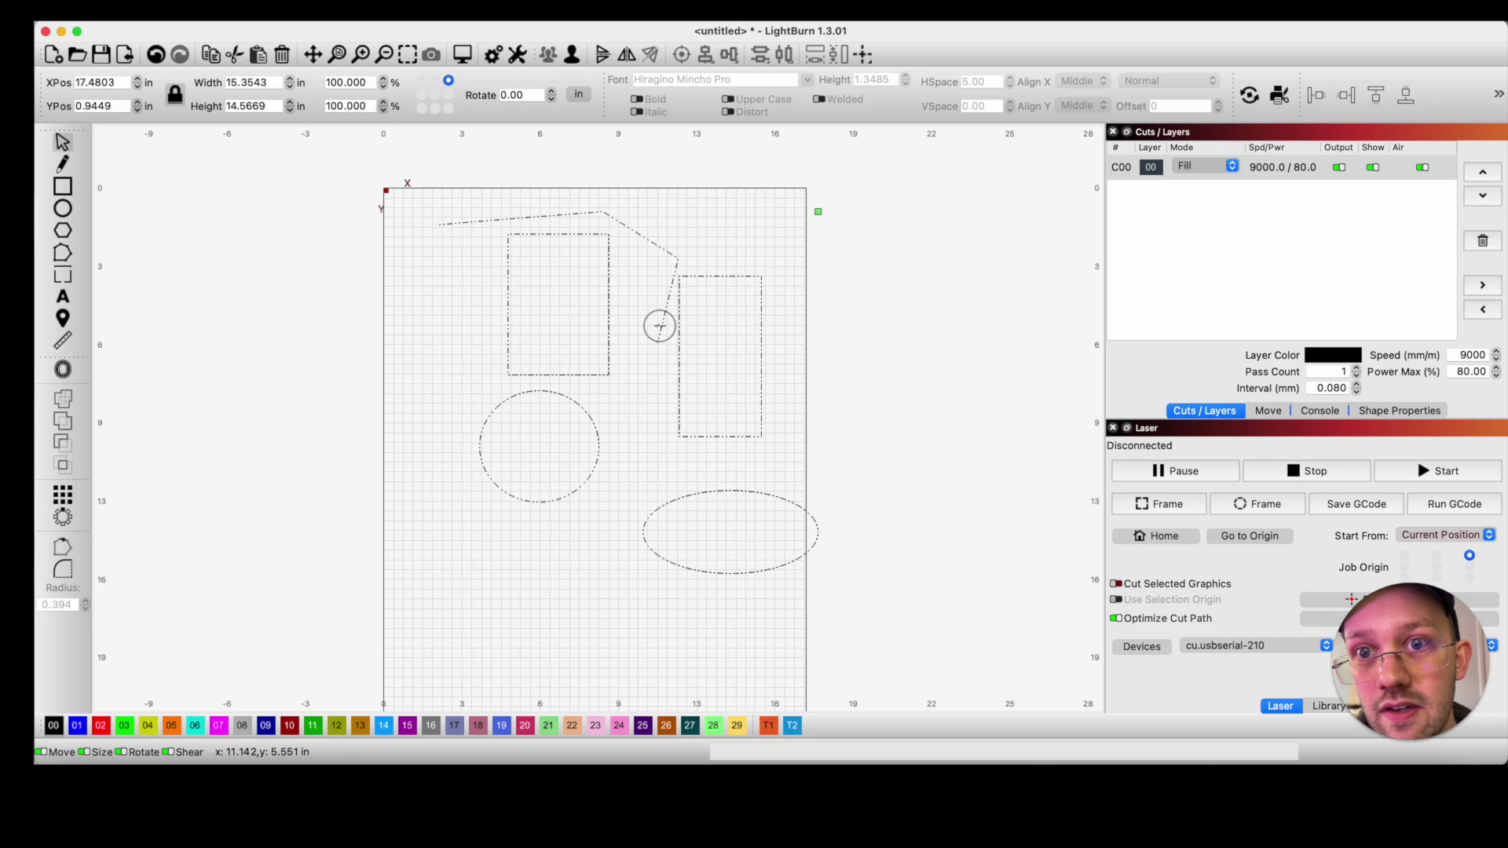
left_click_drag(625, 391, 592, 407)
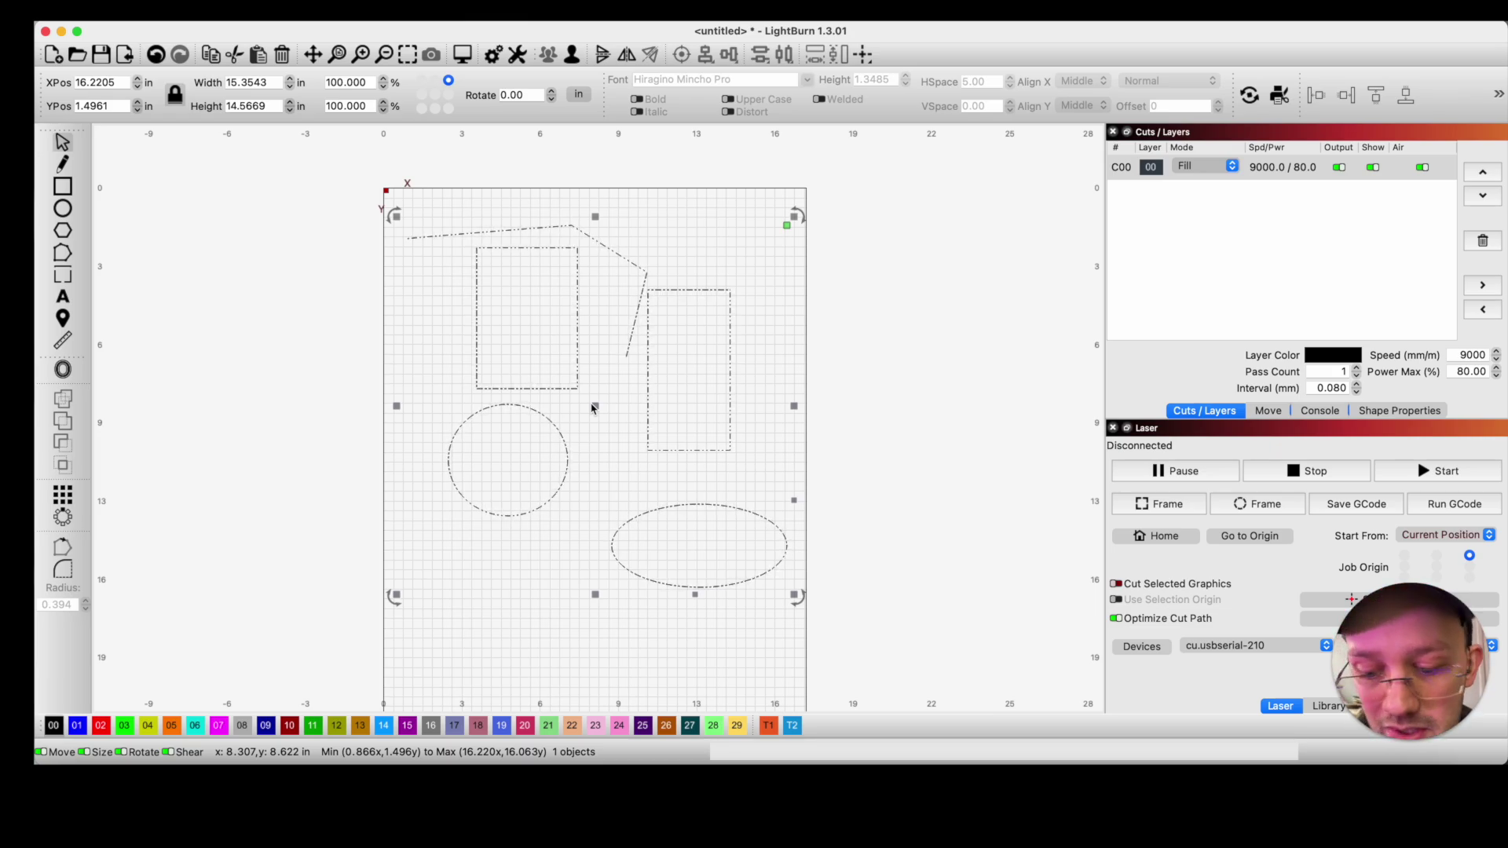
Step: Ungroup back into five separate shapes and select them all
key("super+u")
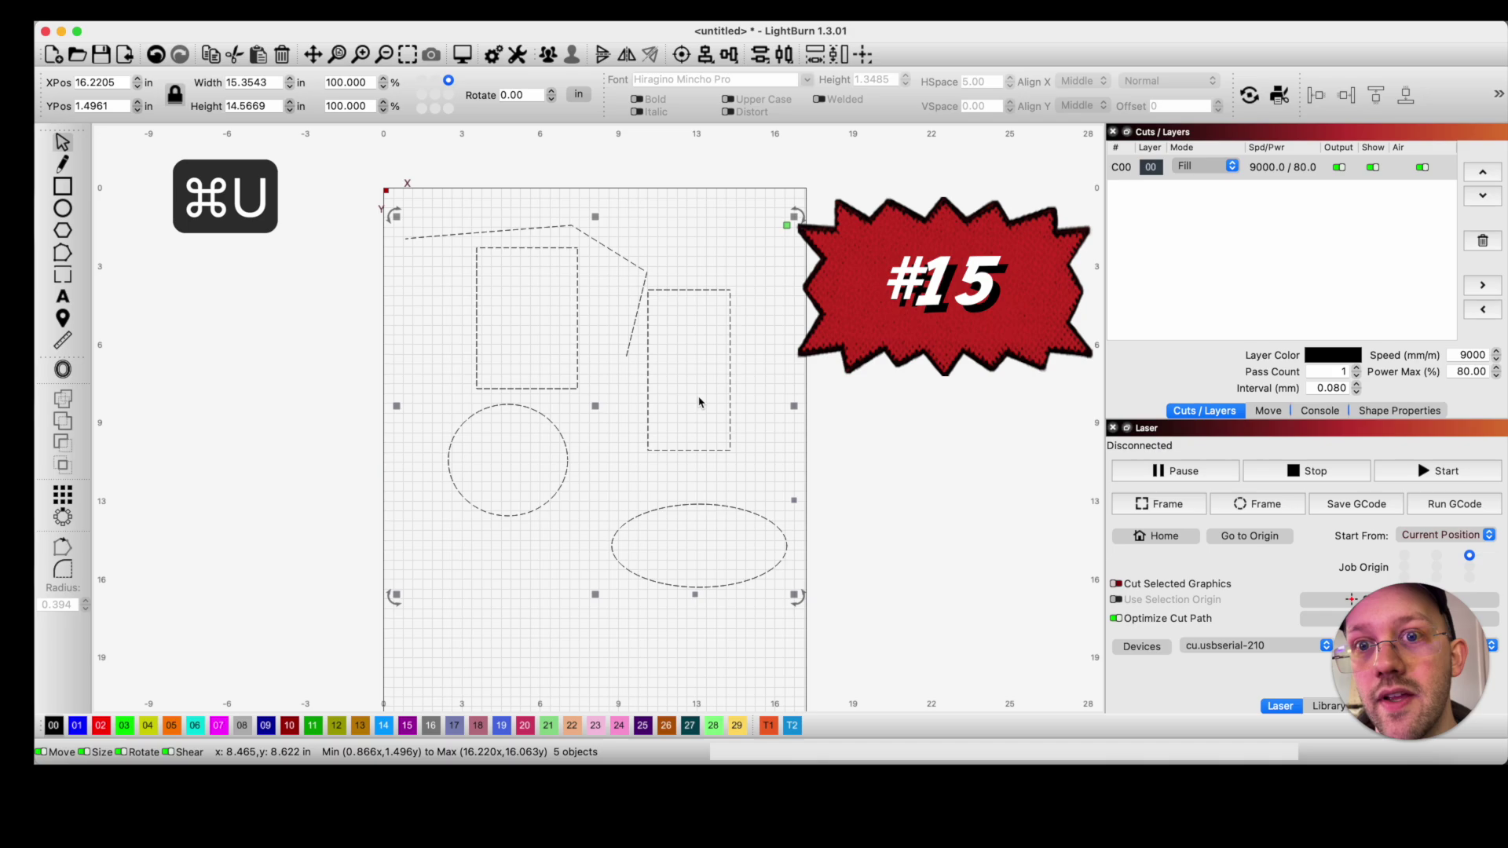
left_click(859, 374)
left_click(729, 361)
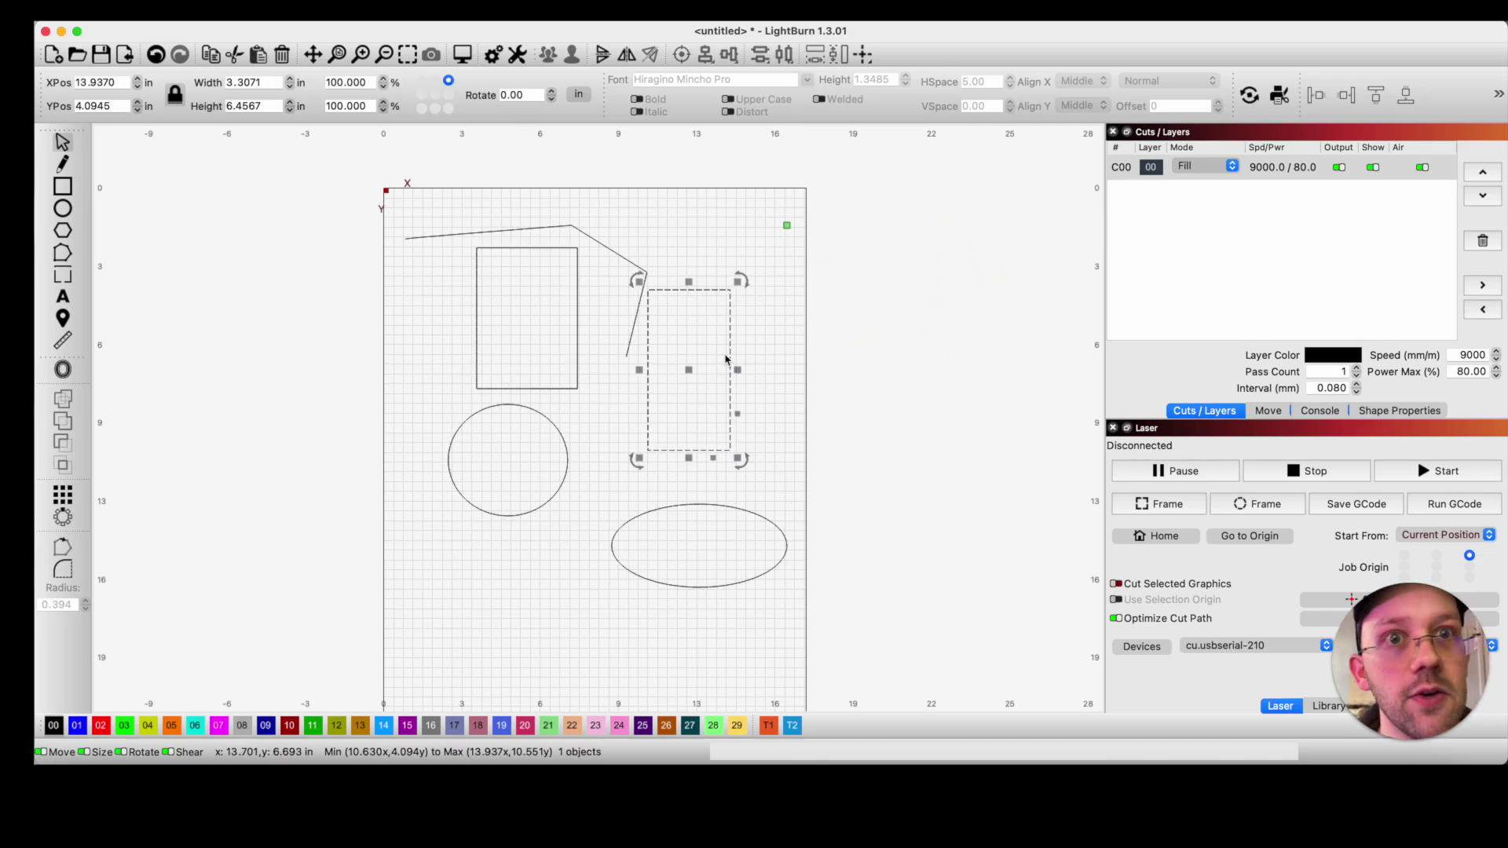
left_click(813, 385)
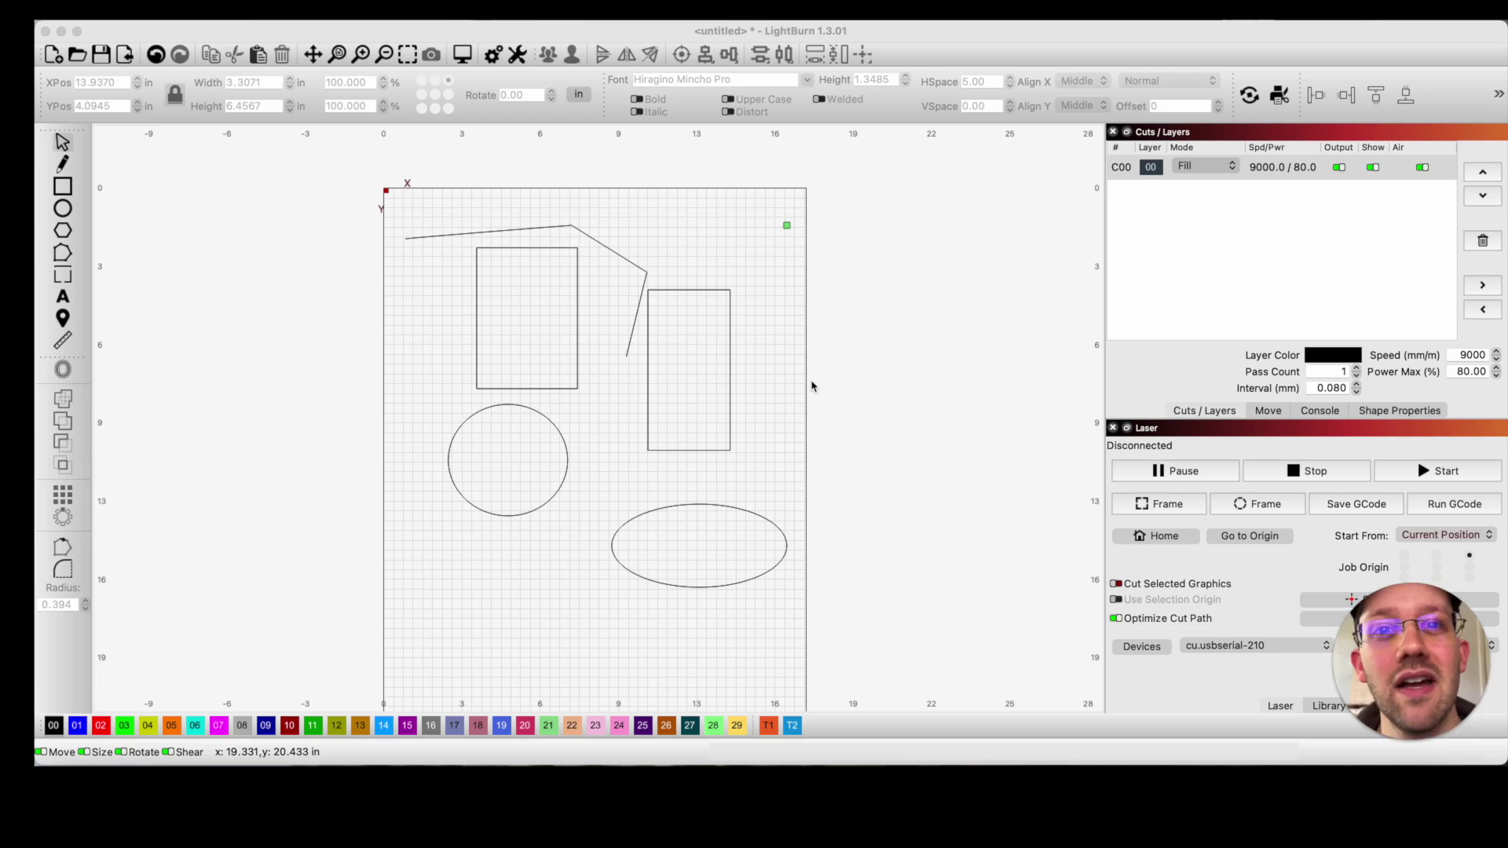
left_click(800, 399)
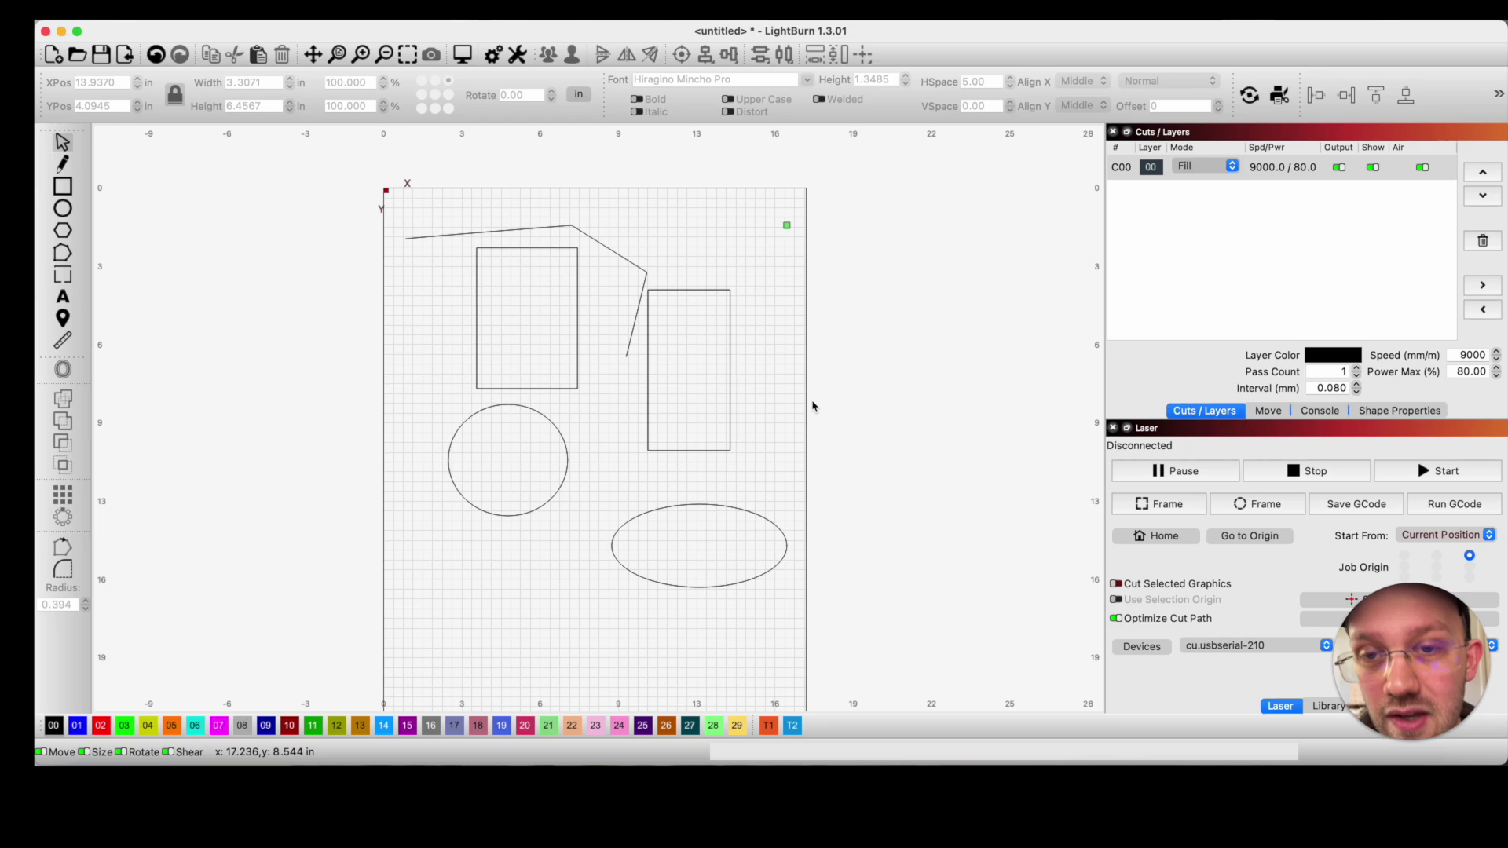
key("super+a")
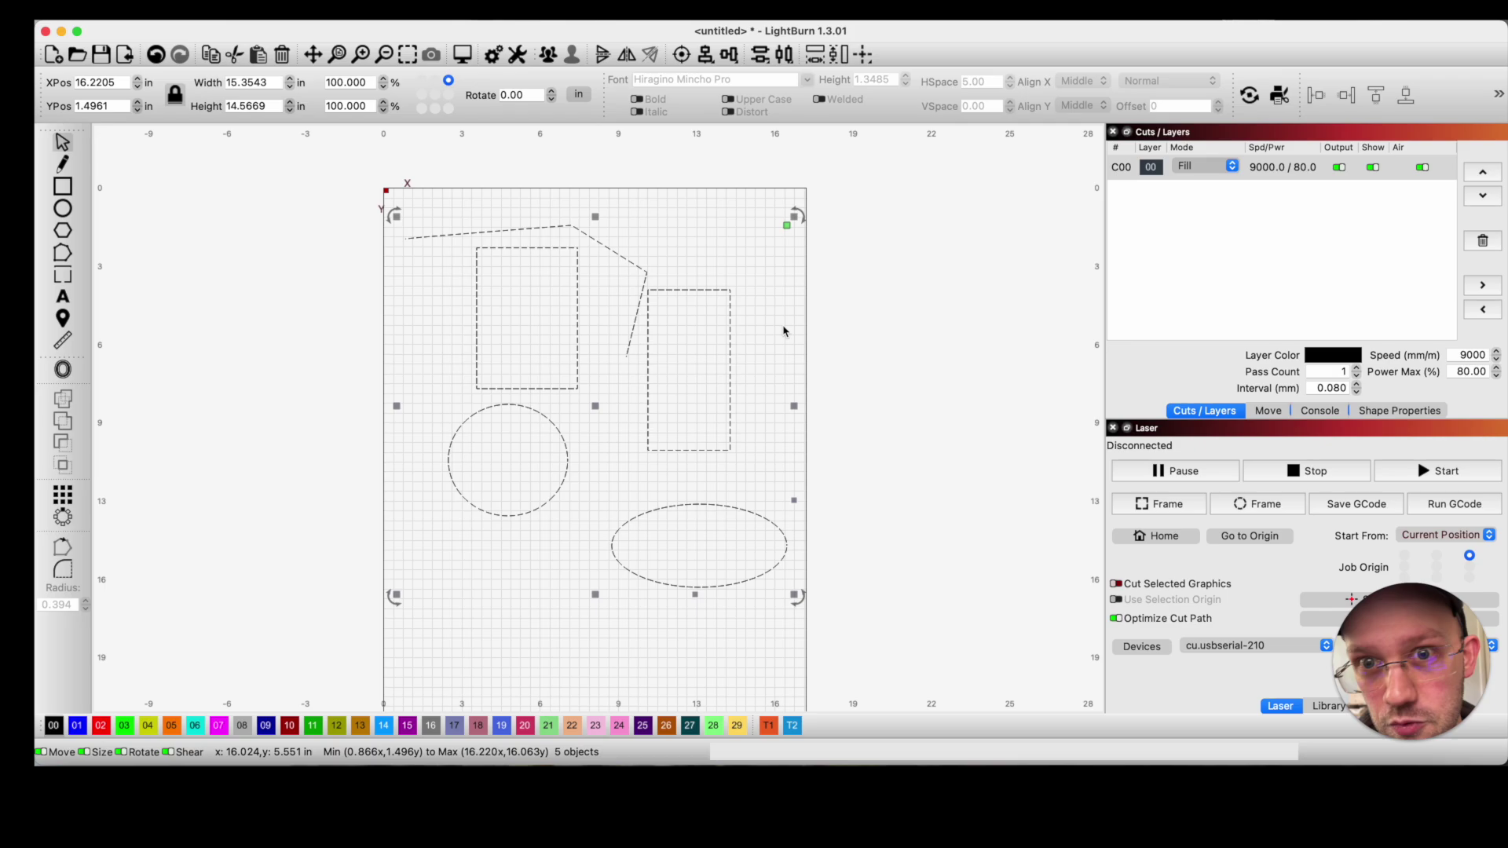
Step: Move the circle and ellipse onto red layer 02
left_click(807, 326)
left_click_drag(854, 621, 326, 500)
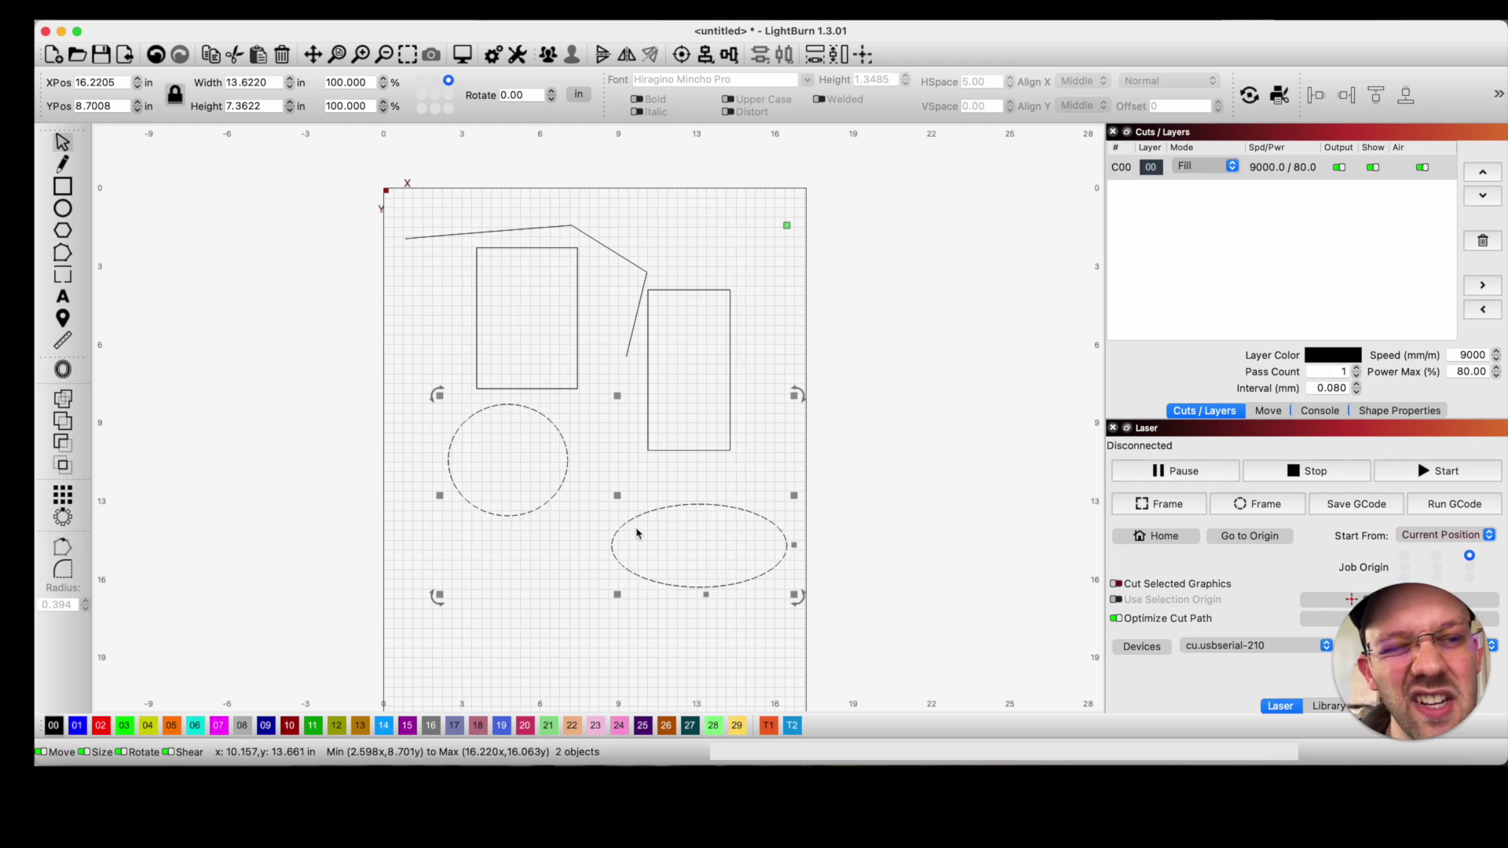
left_click(95, 719)
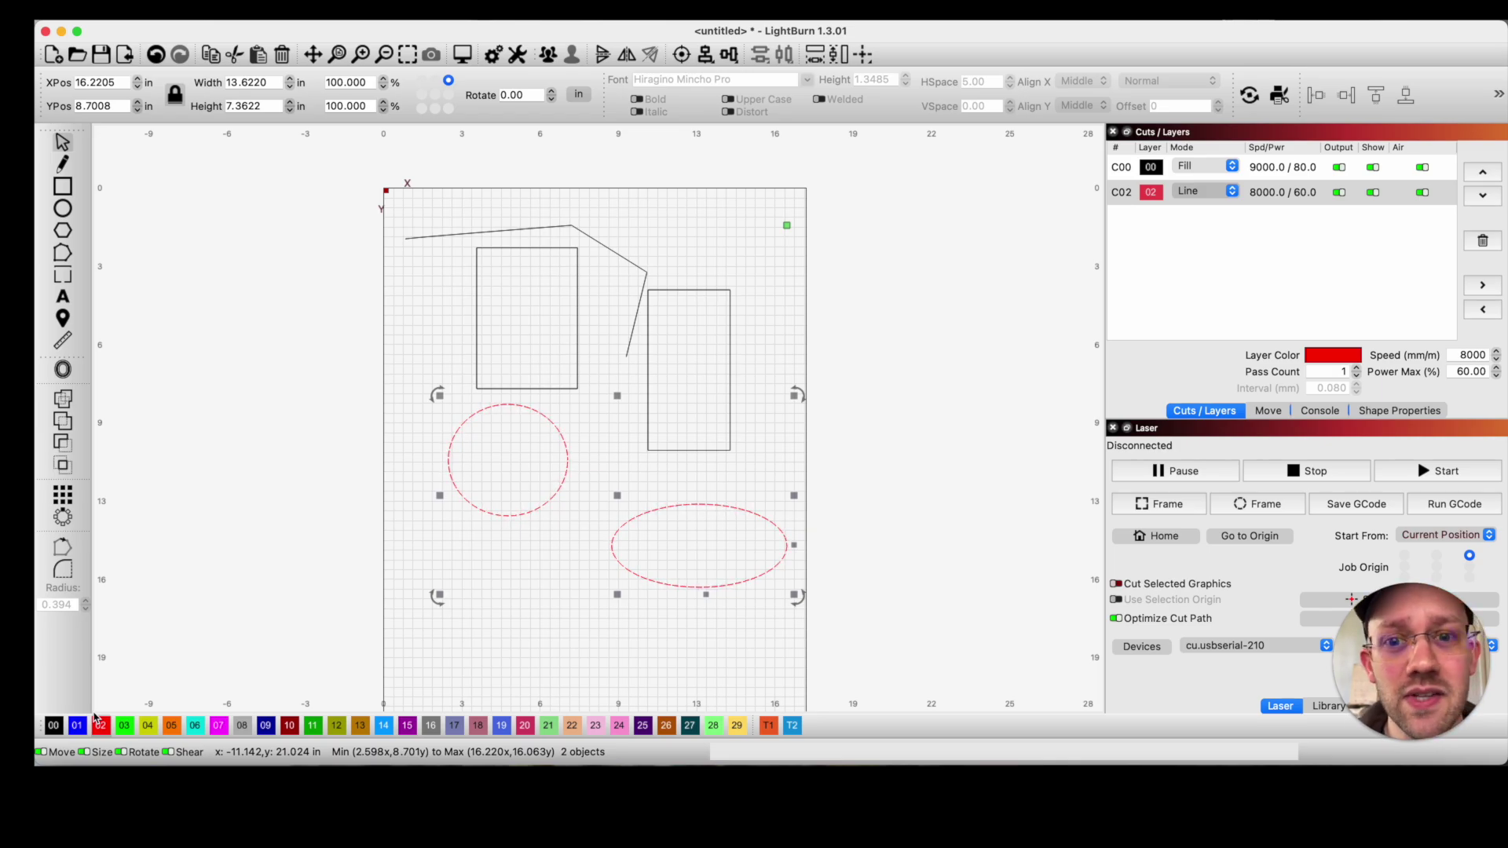
left_click(836, 531)
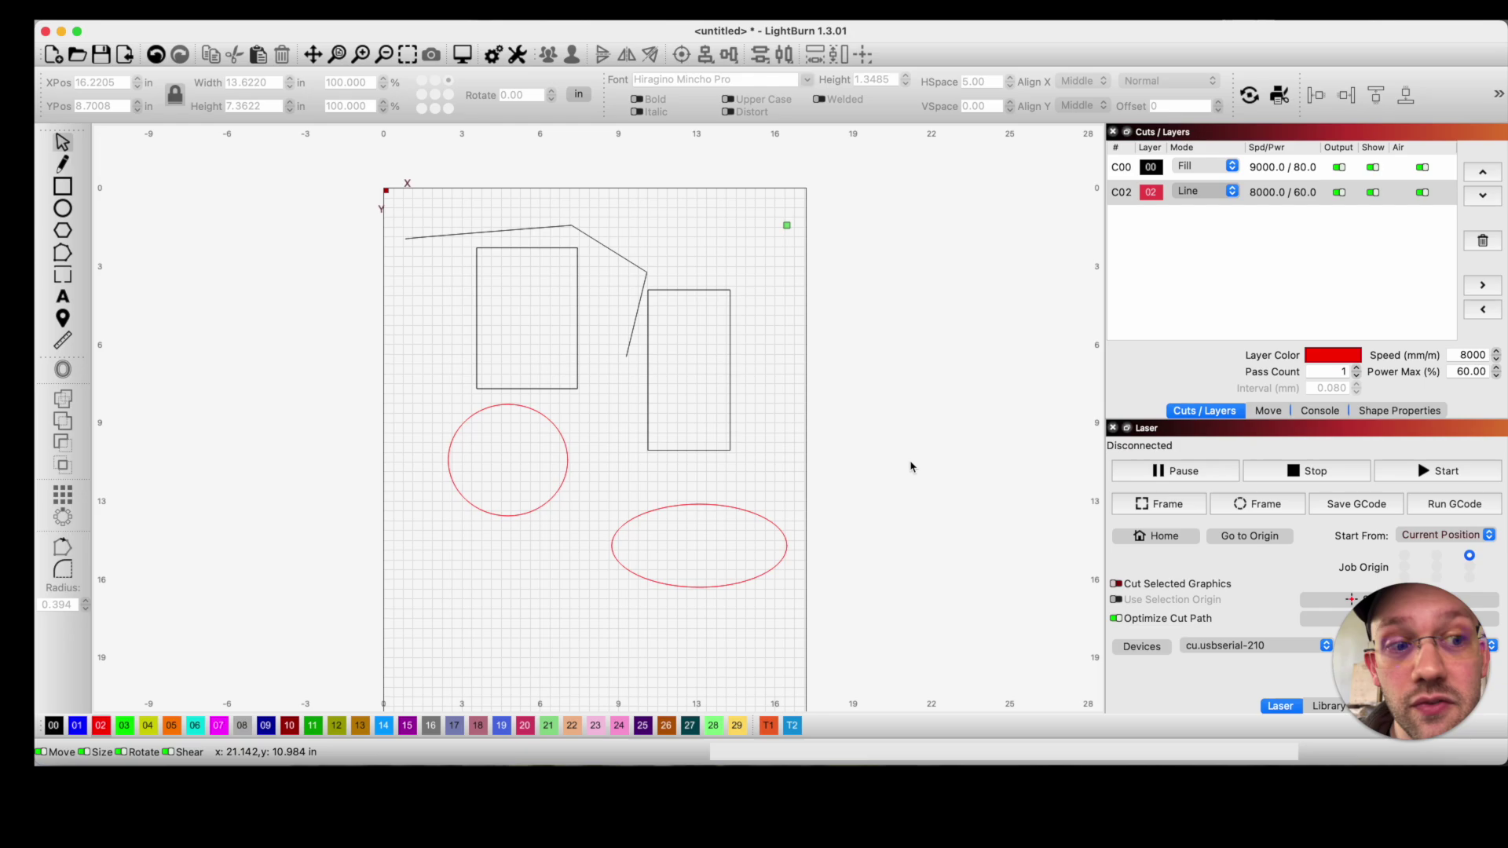
Step: Check the layers by selecting all shapes on red layer 02, then black layer 00
left_click(1266, 193)
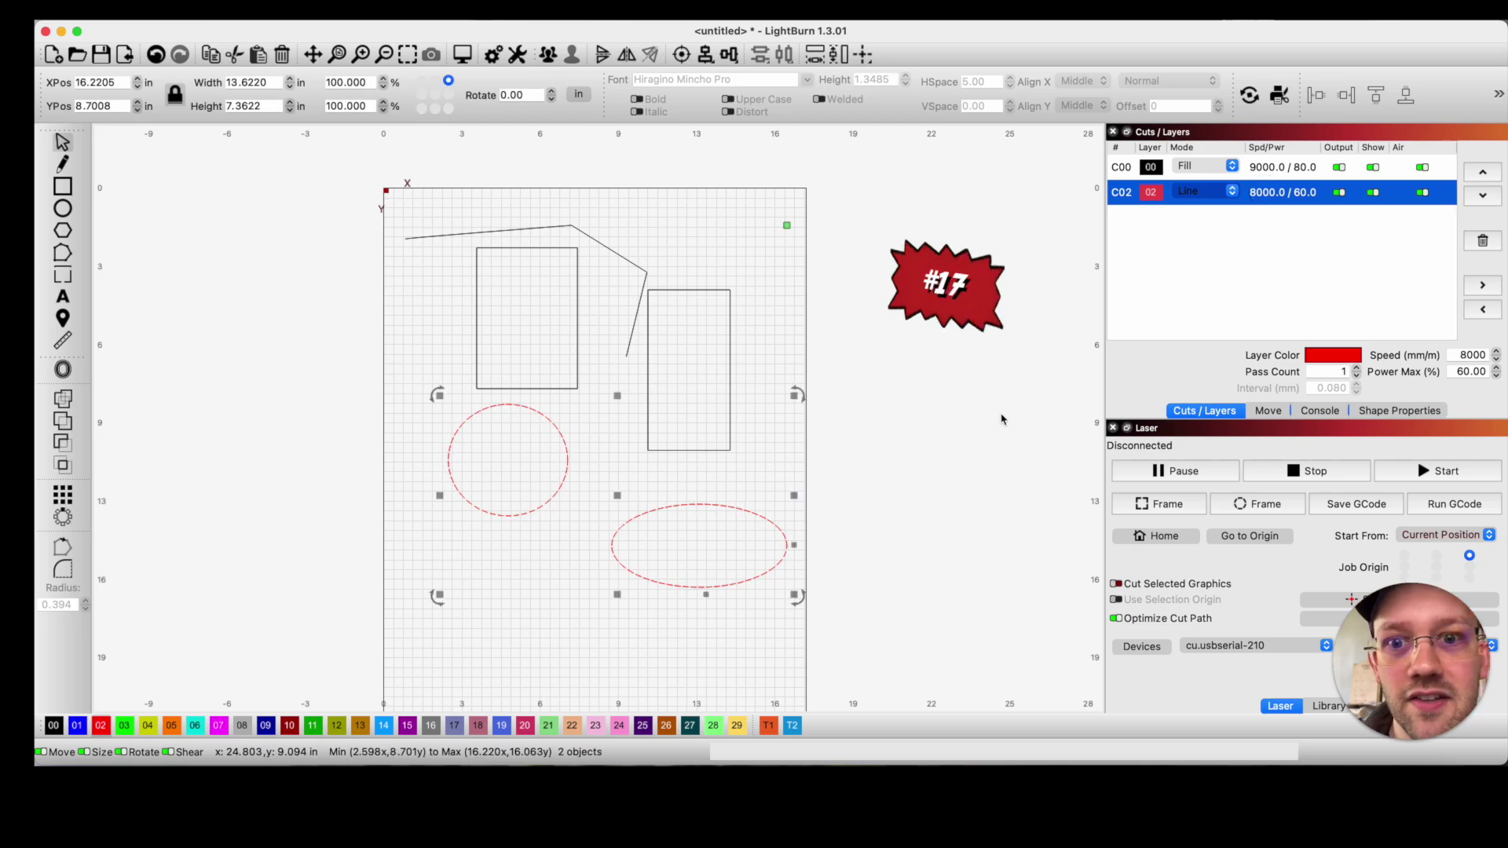
left_click(864, 346)
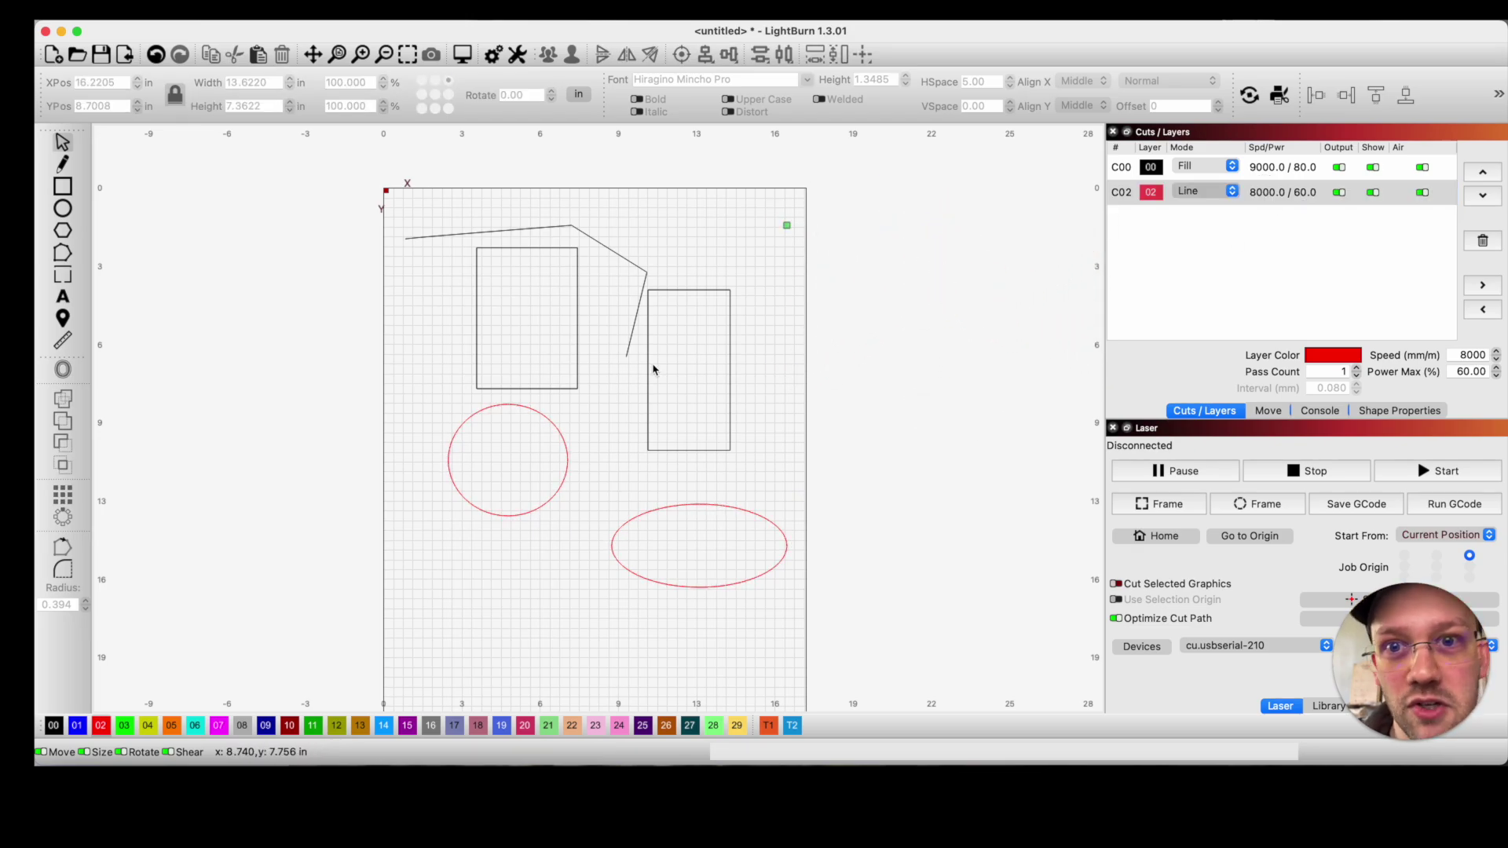
left_click(1264, 168)
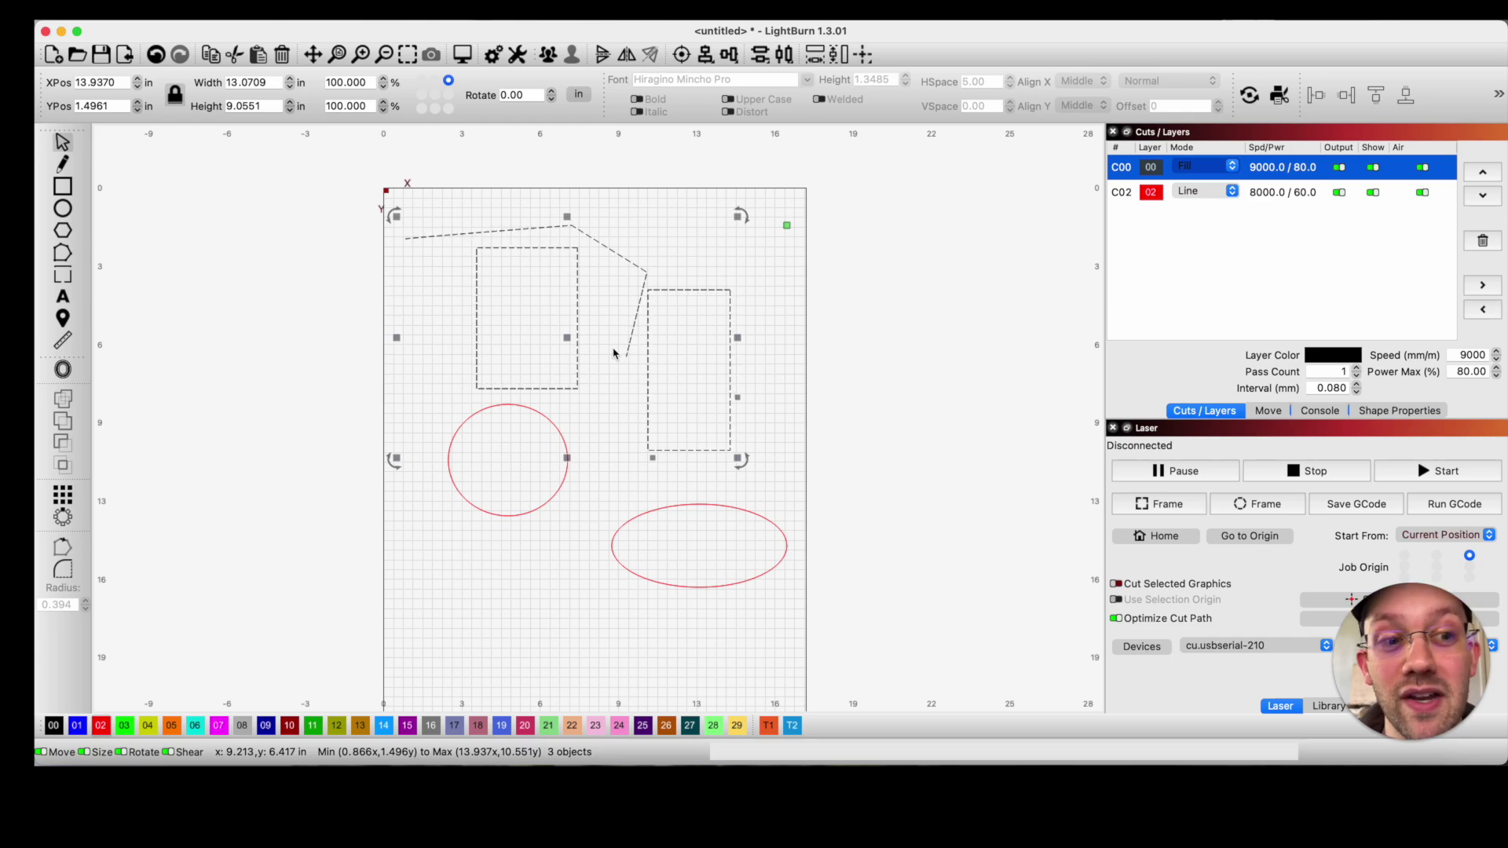
Step: Delete the open multi-segment line
left_click(775, 351)
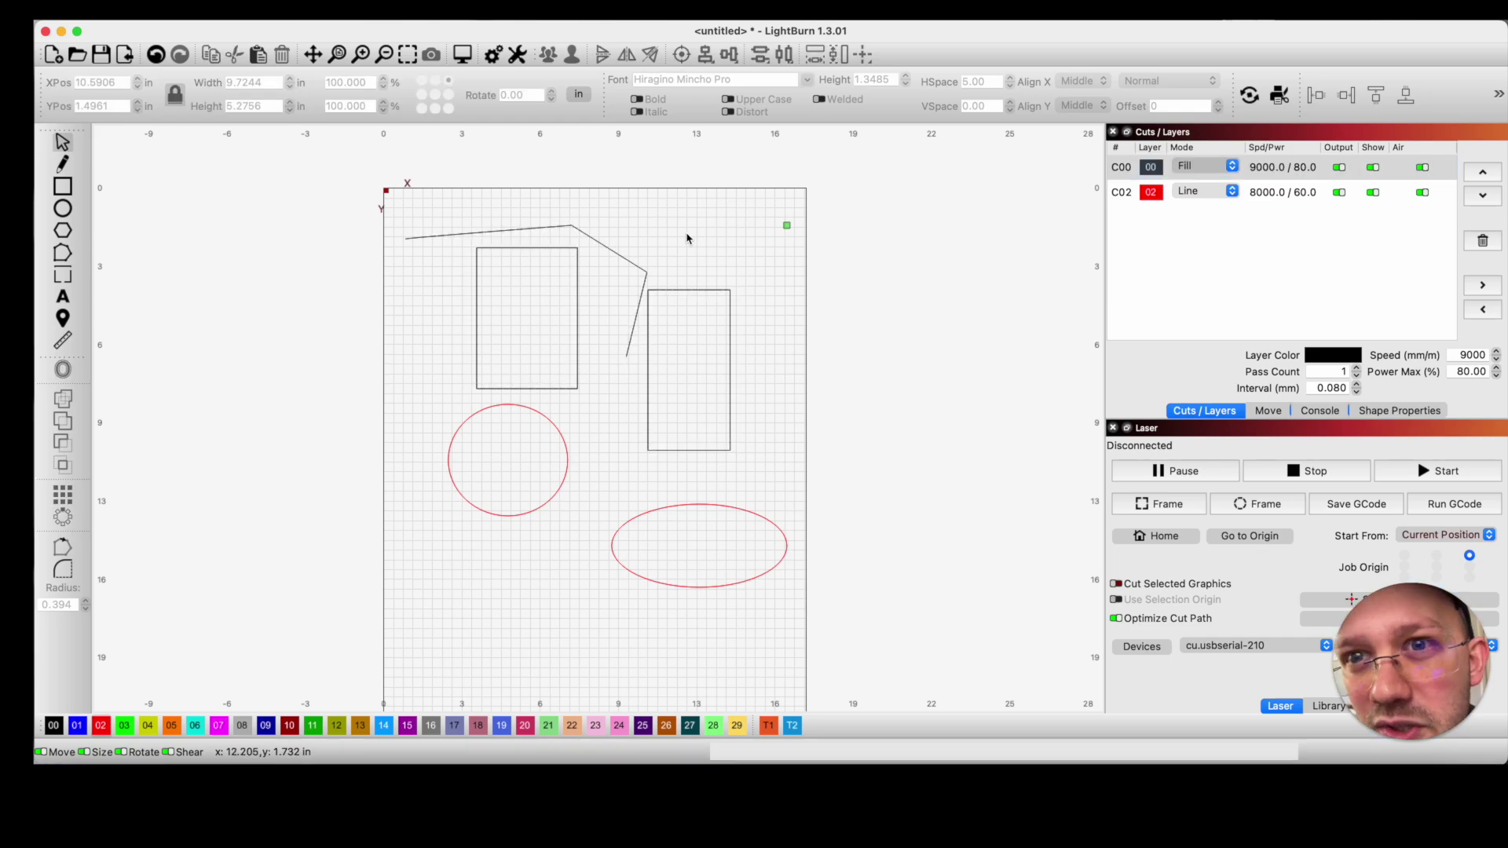
left_click(628, 263)
key("Delete")
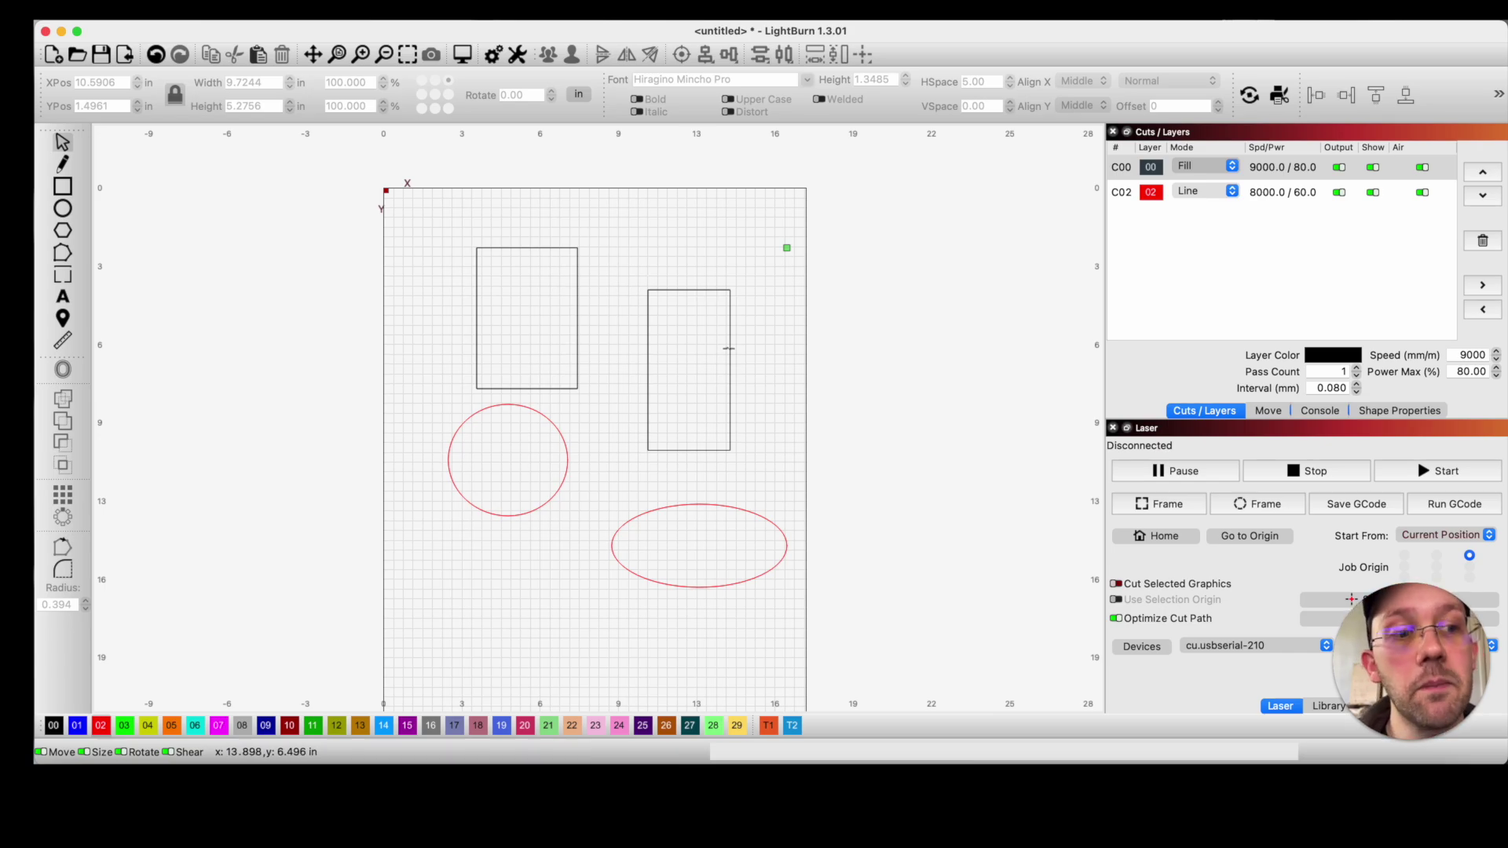
Step: Preview the cut simulation, scrubbing back through the cut order, then close it
left_click(463, 54)
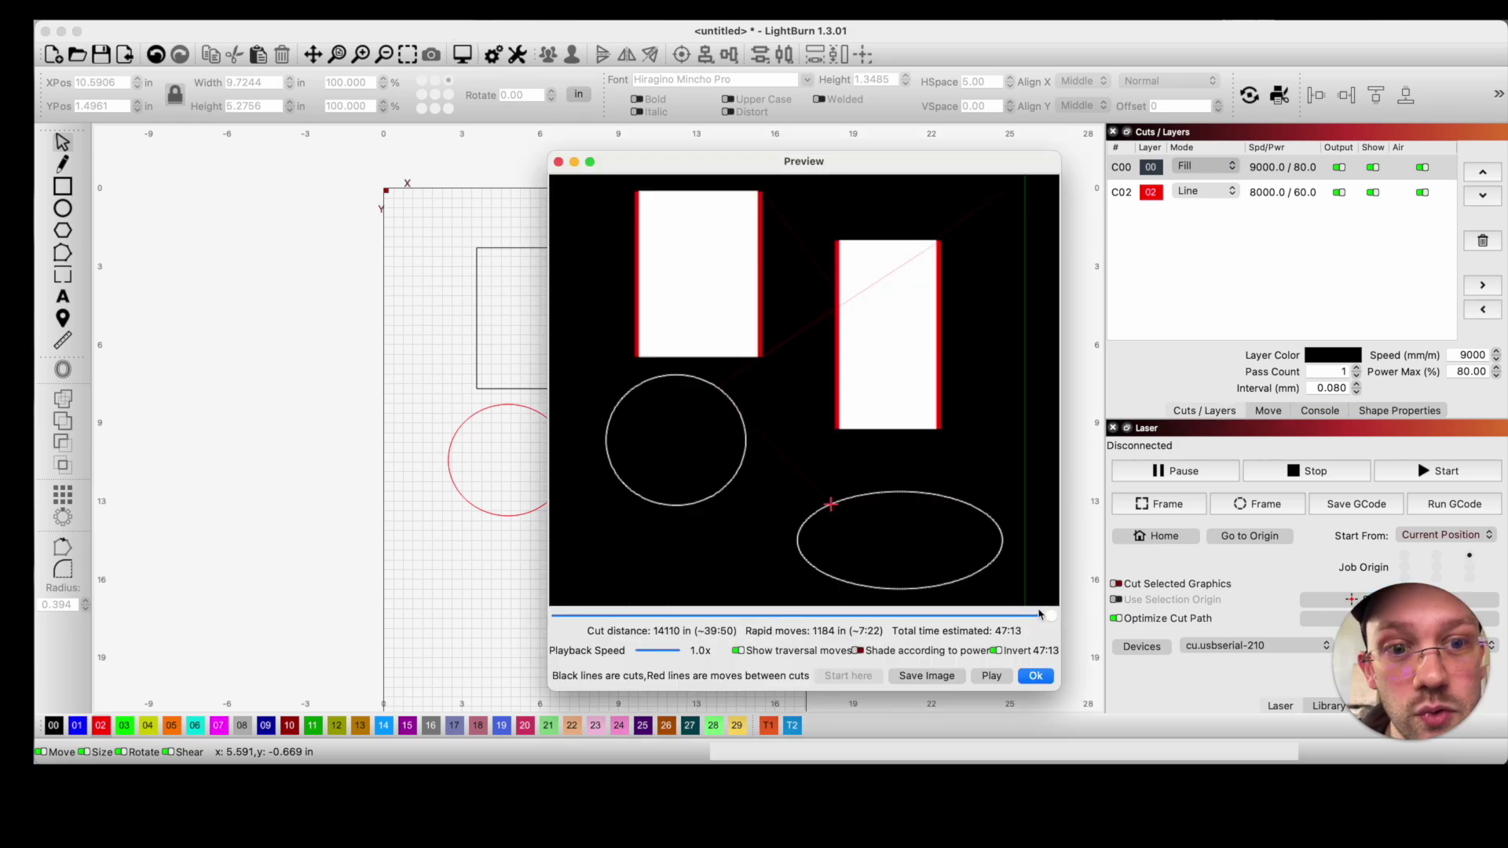
left_click_drag(1050, 620, 1008, 620)
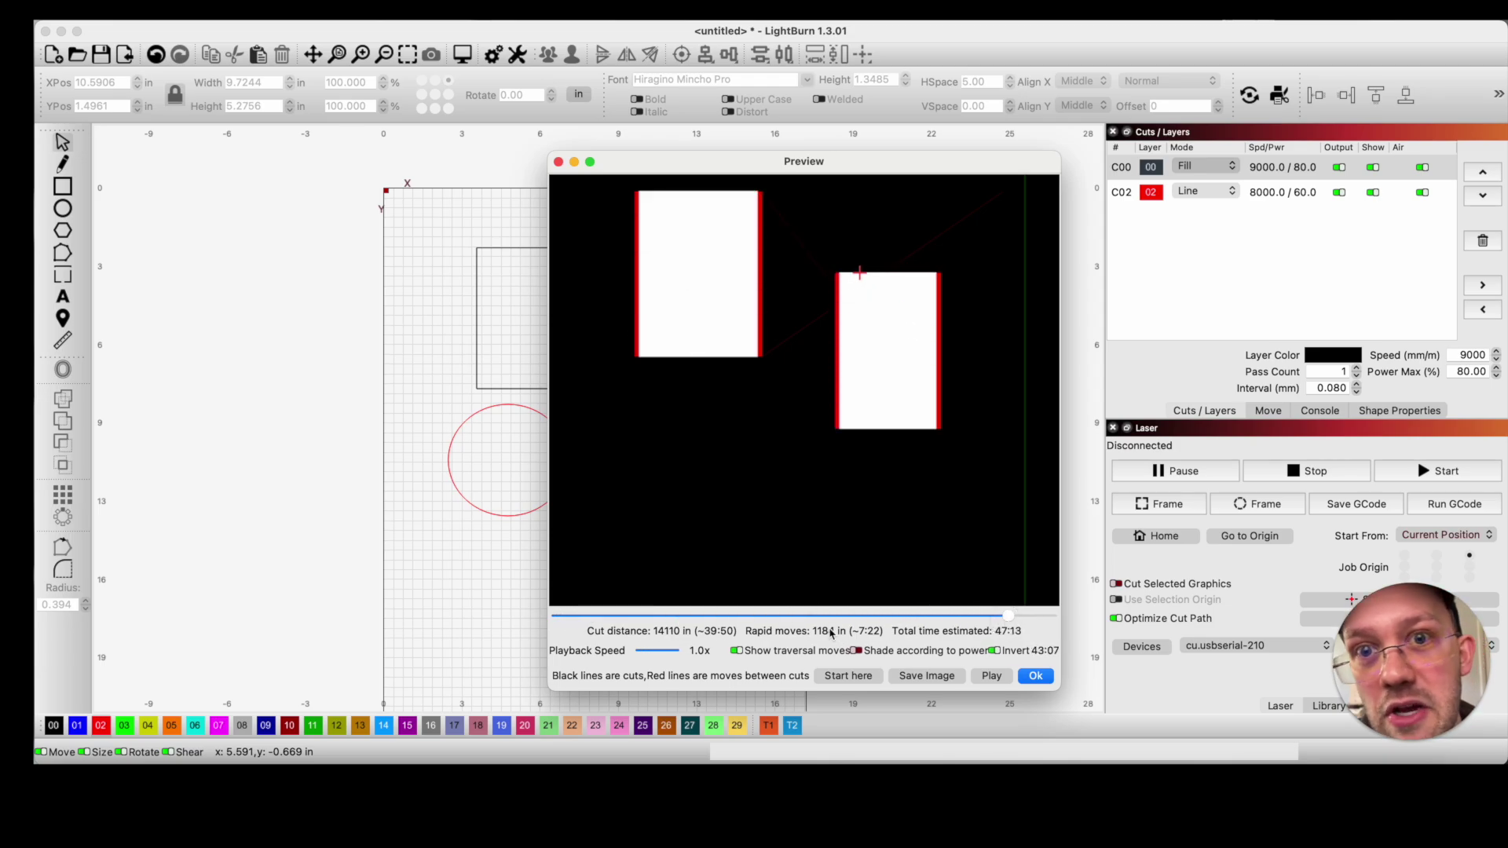
left_click(558, 162)
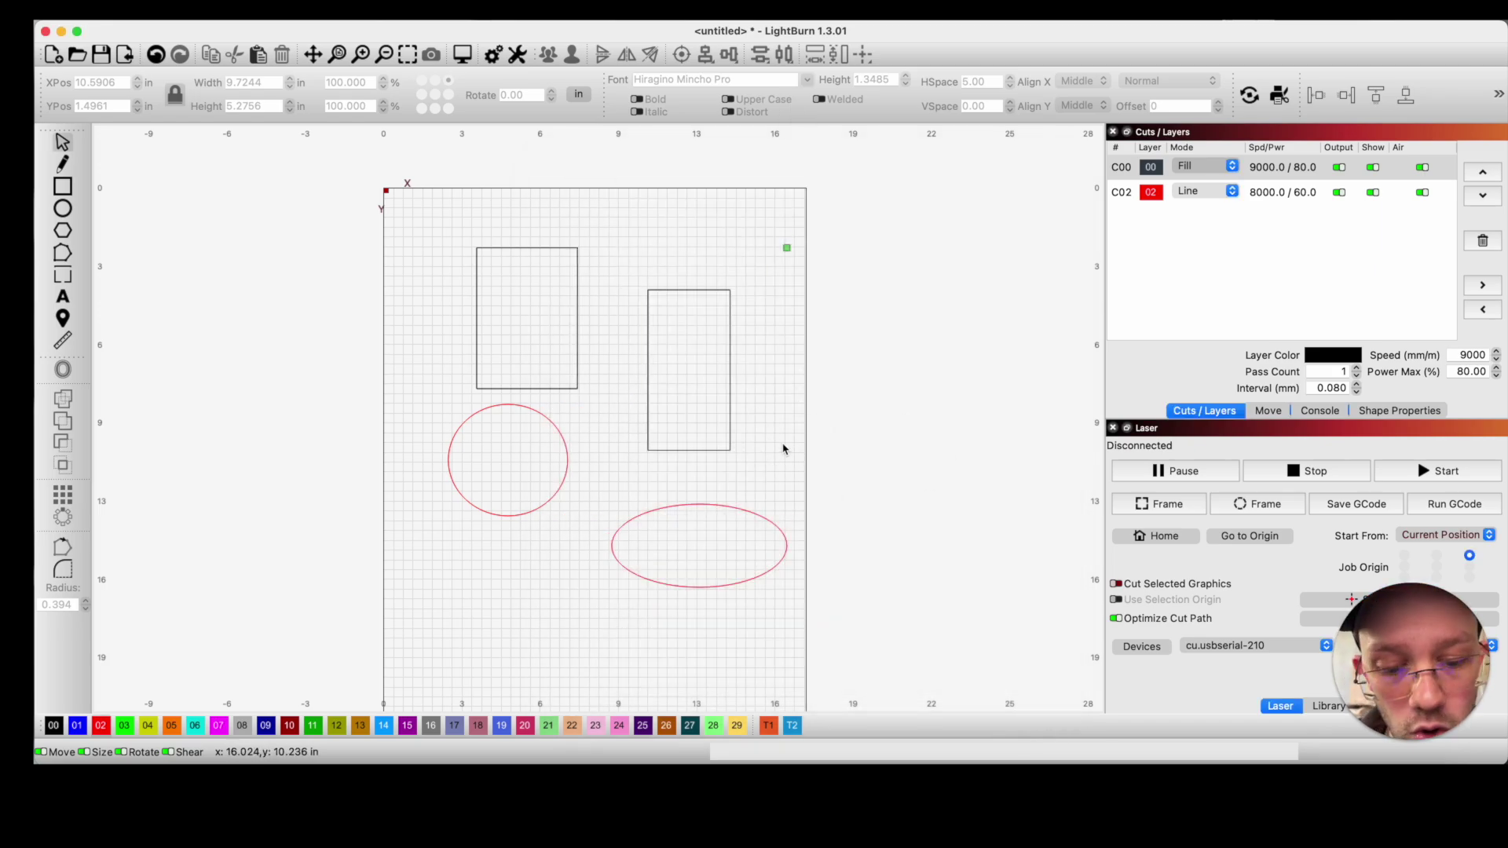
key("alt+p")
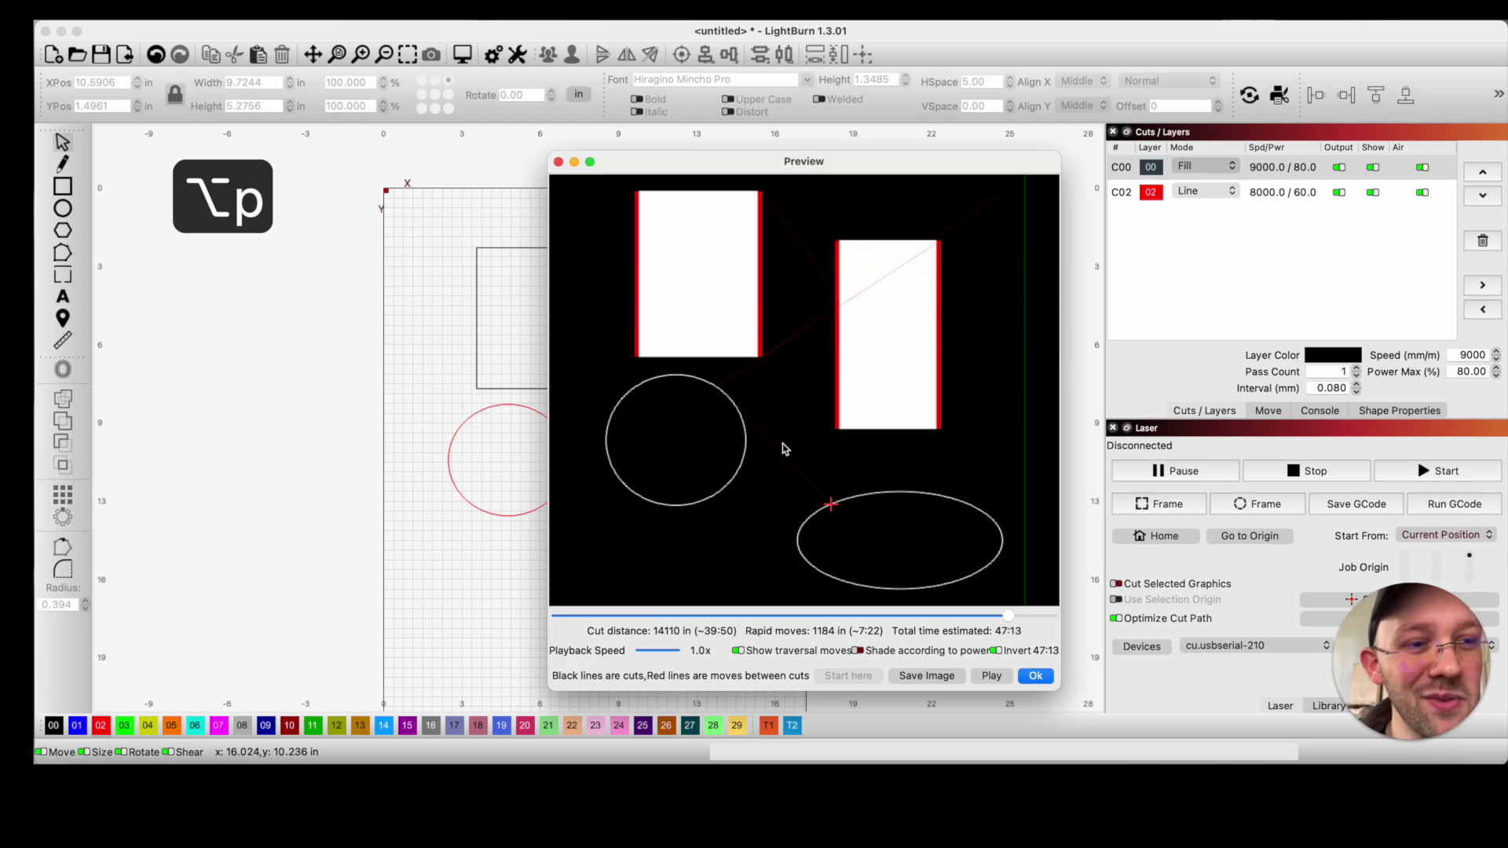
key("Escape")
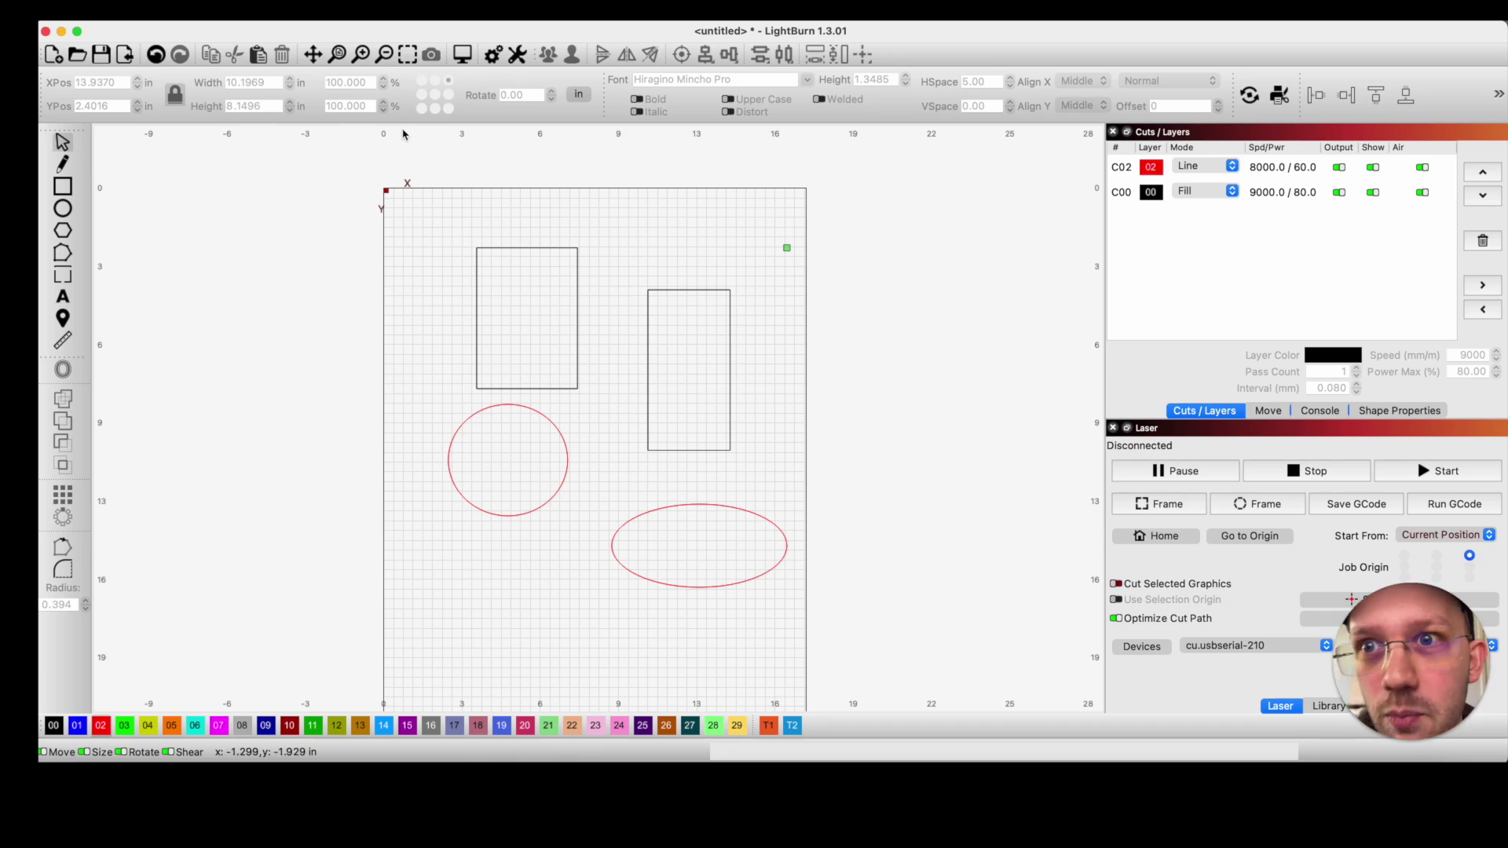
Step: Copy and paste both rectangles, move the copies down-left, then delete them
left_click_drag(449, 228, 852, 505)
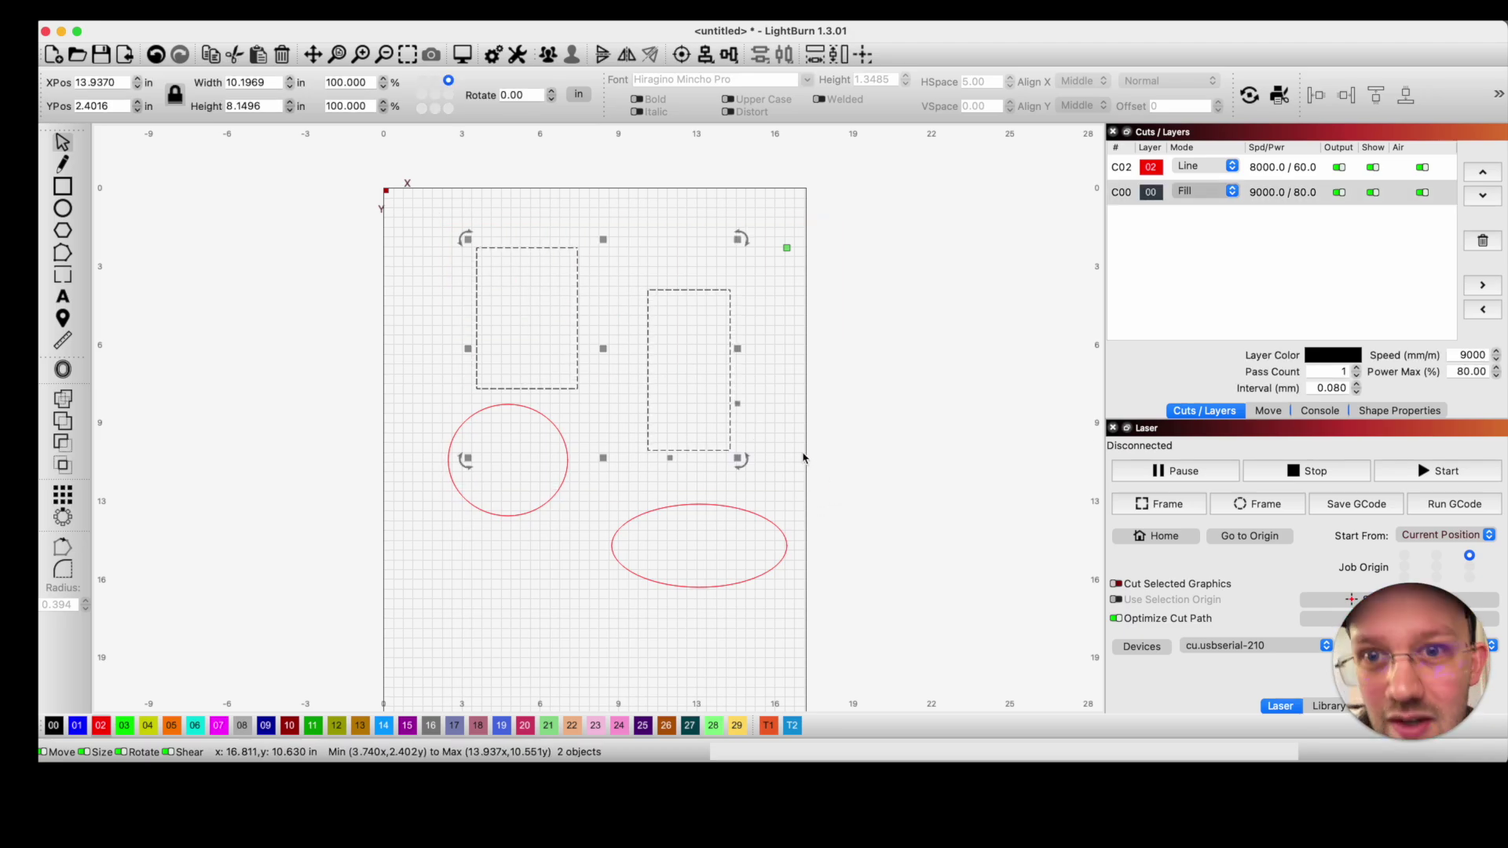
key("super+c")
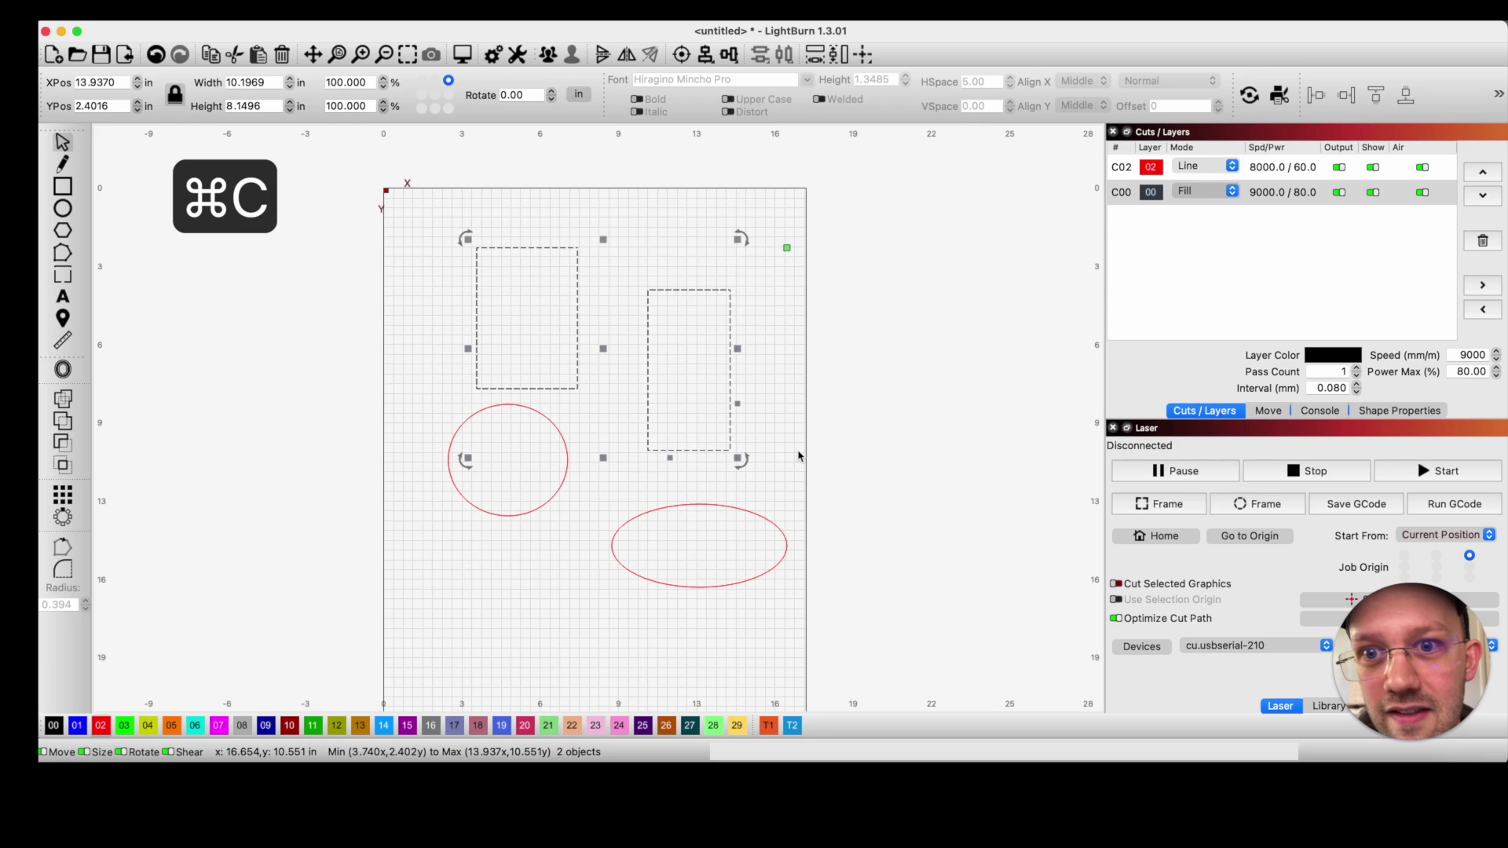
key("super+v")
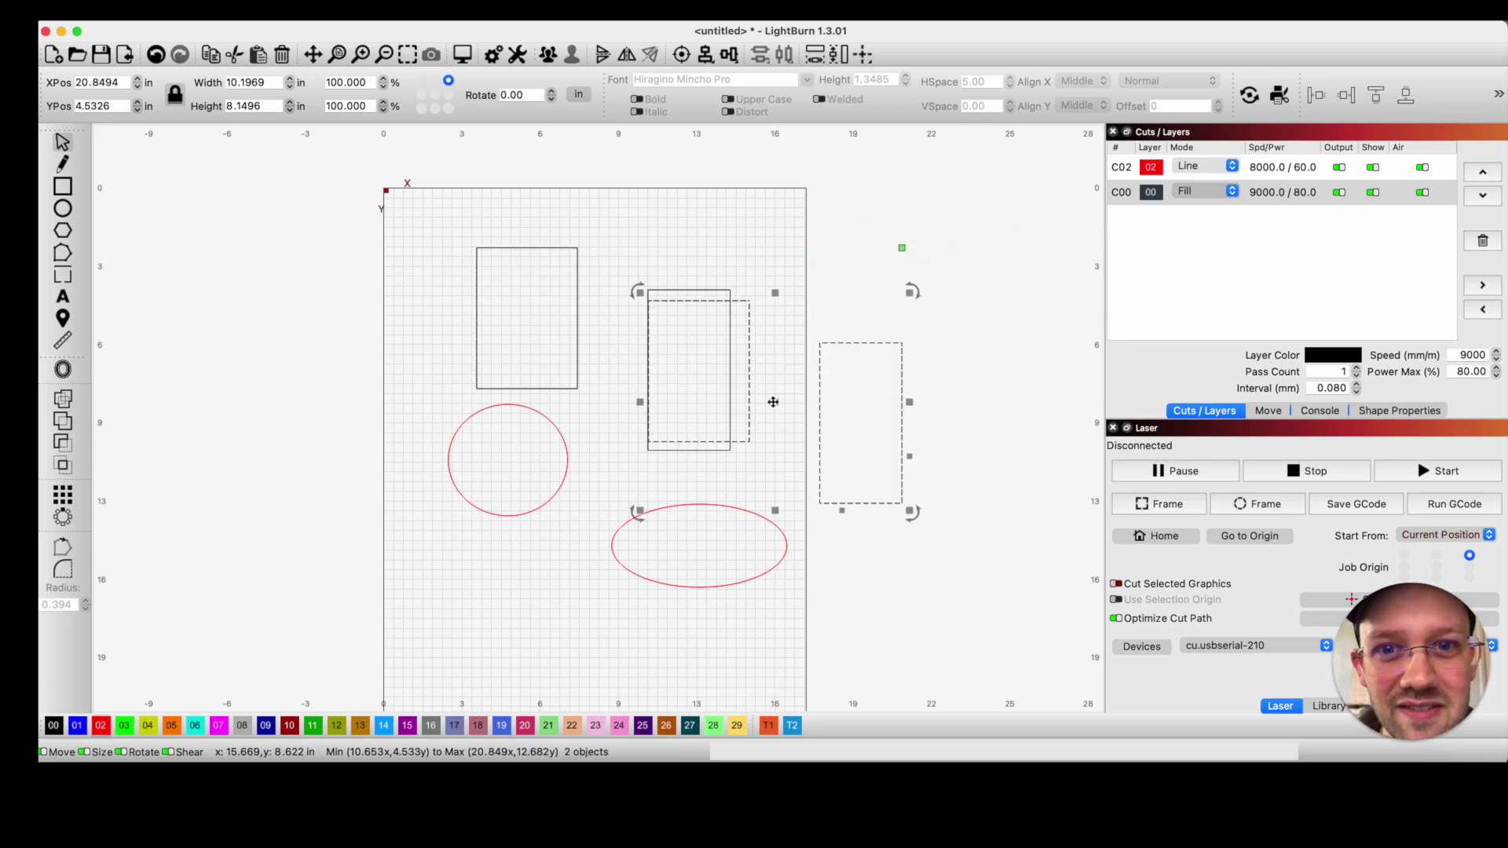
left_click_drag(777, 406, 643, 456)
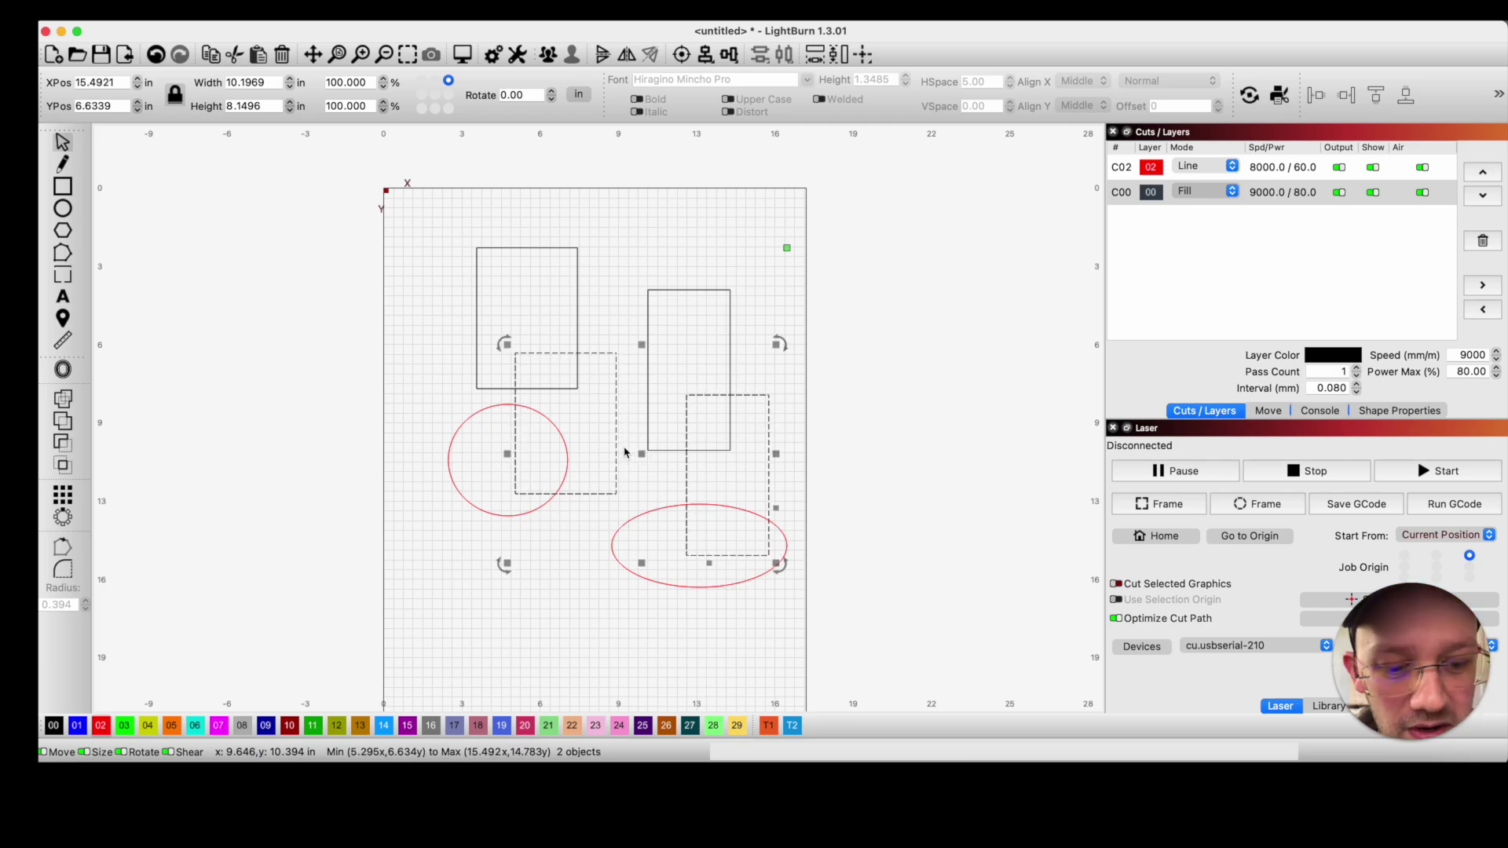
key("BackSpace")
Step: Cut and paste back the rectangles and circle, then undo to before the paste
left_click_drag(781, 421, 452, 234)
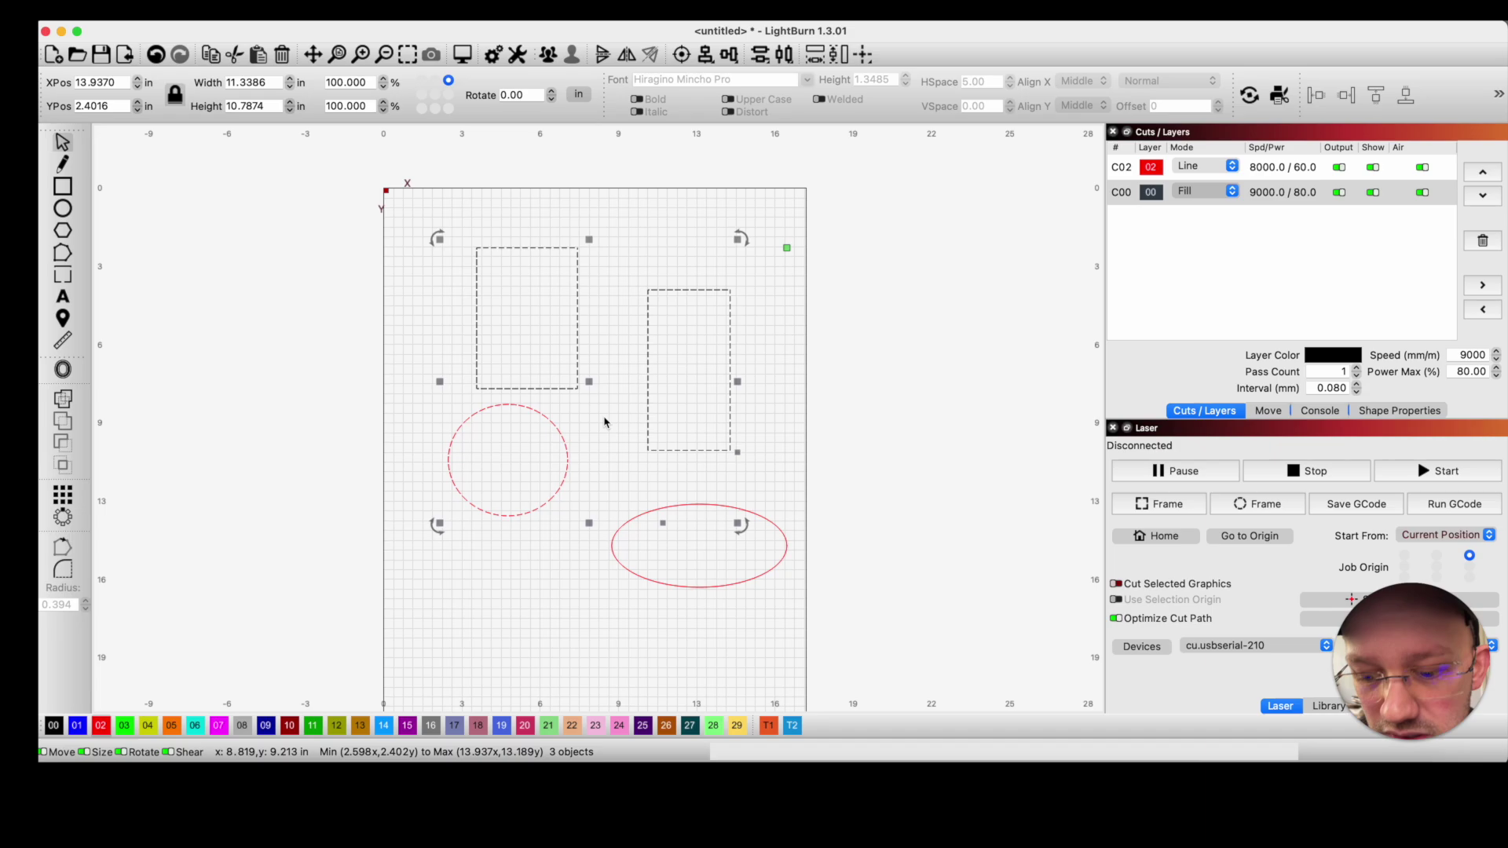
key("super+x")
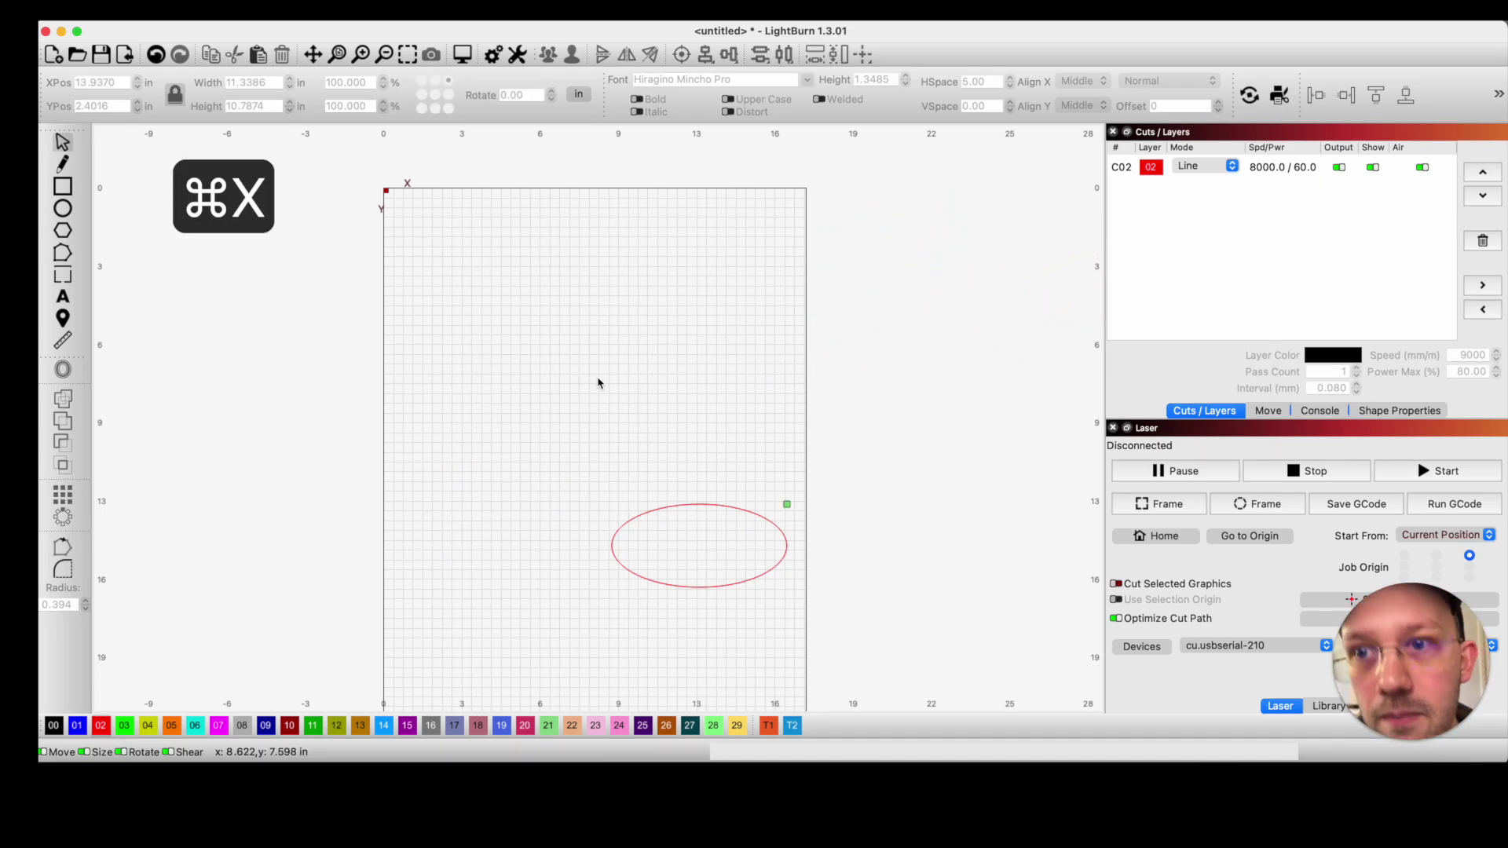
key("super+v")
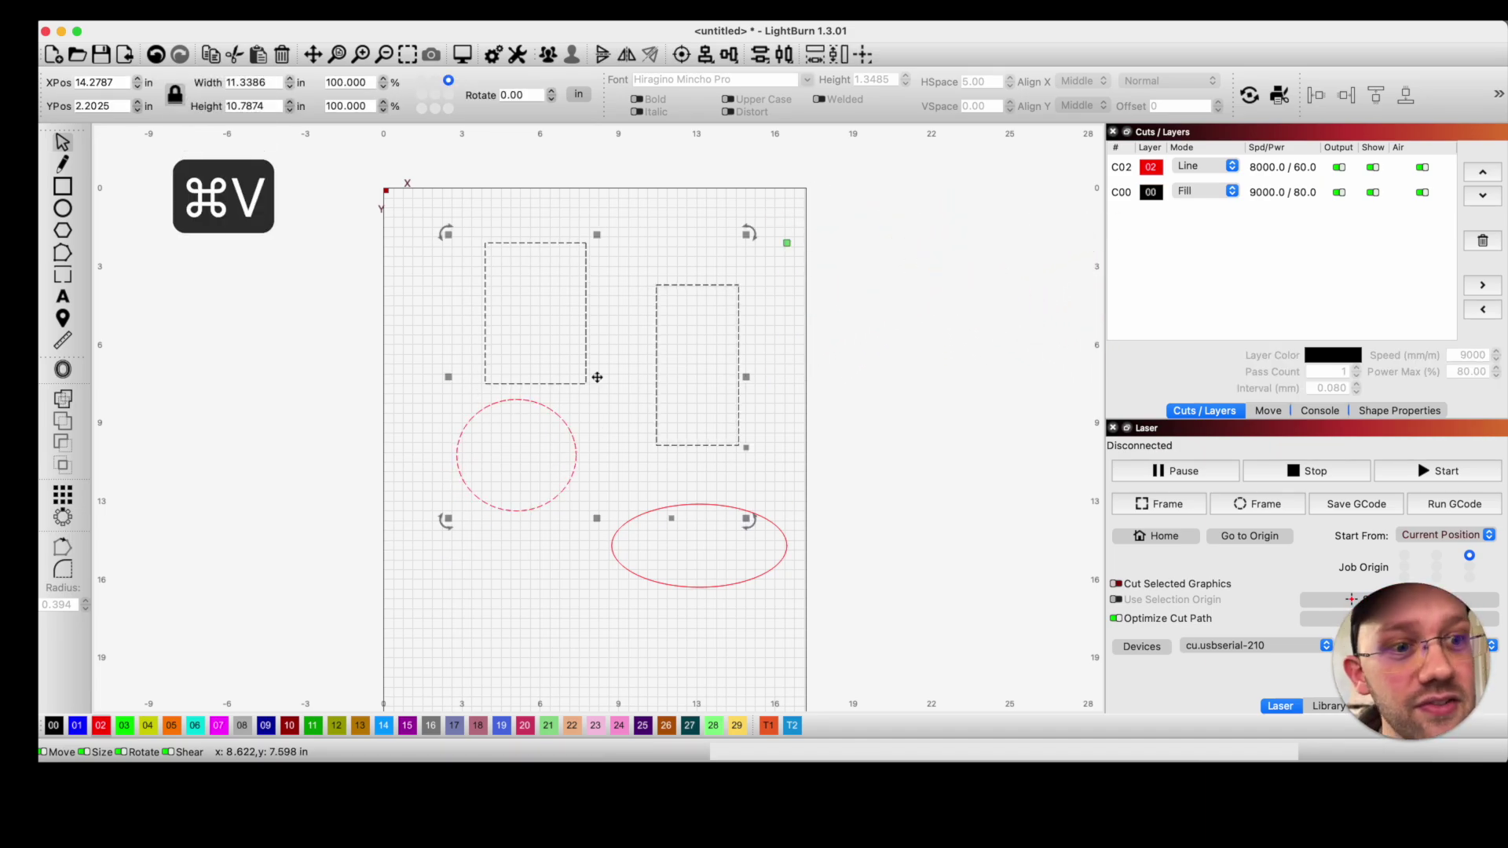
left_click(760, 355)
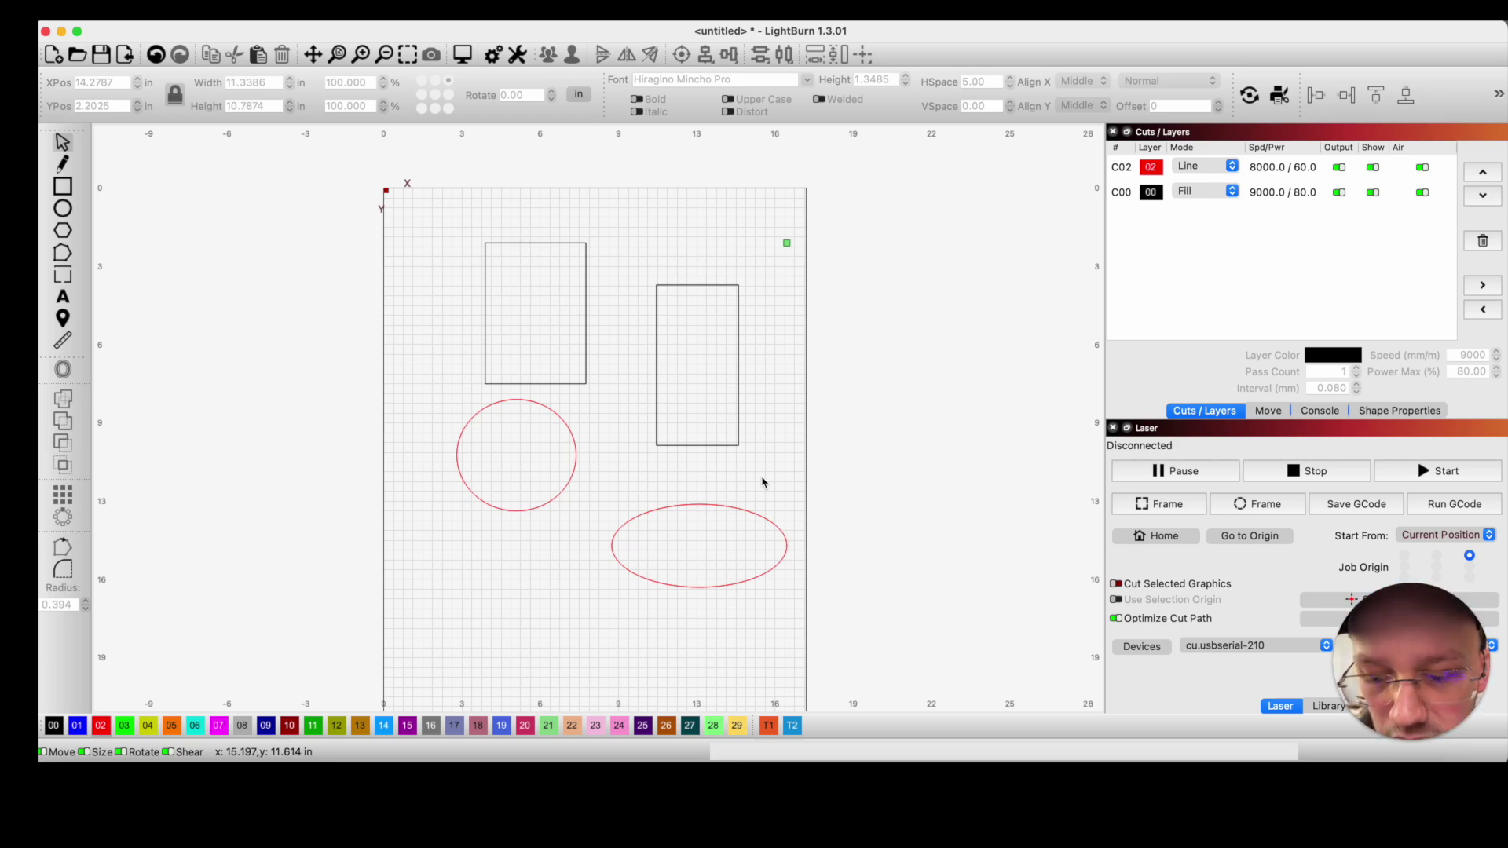
key("super+z")
key("super+z")
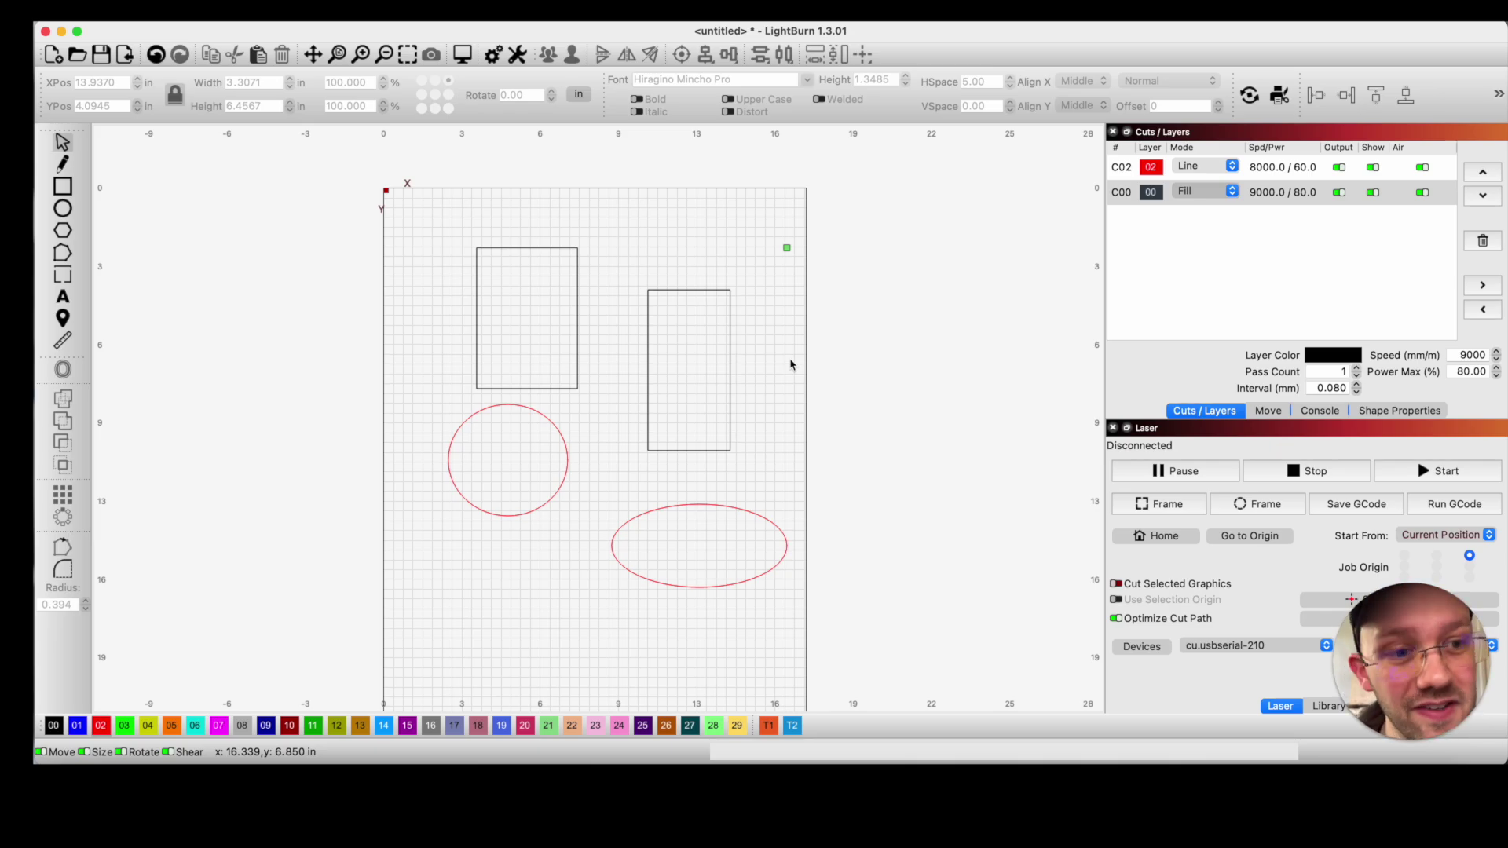
Step: Delete the right-hand rectangle, undo, then redo so it stays deleted
left_click_drag(781, 415, 688, 342)
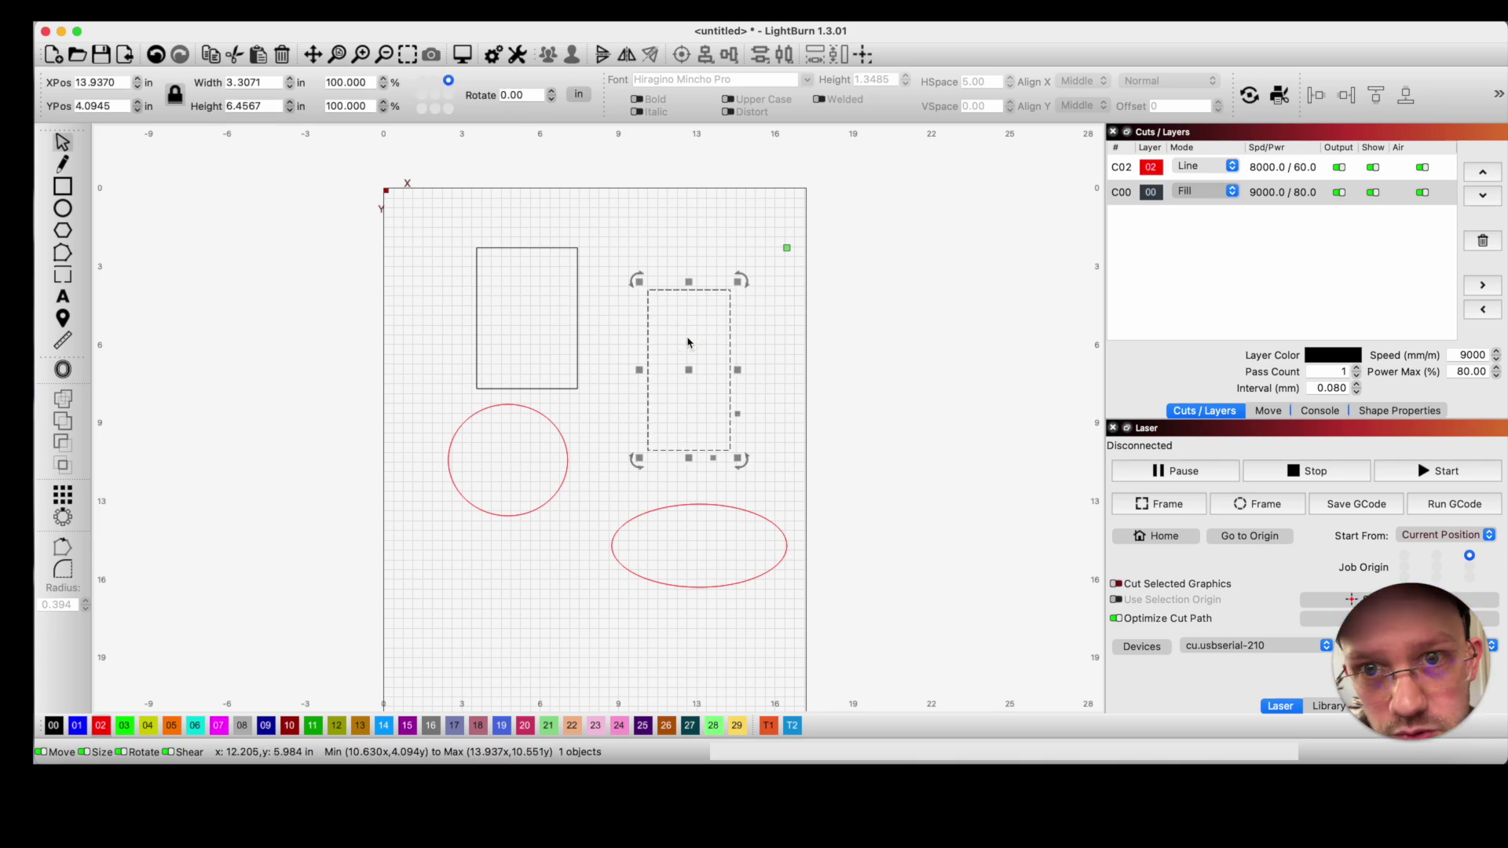
key("Delete")
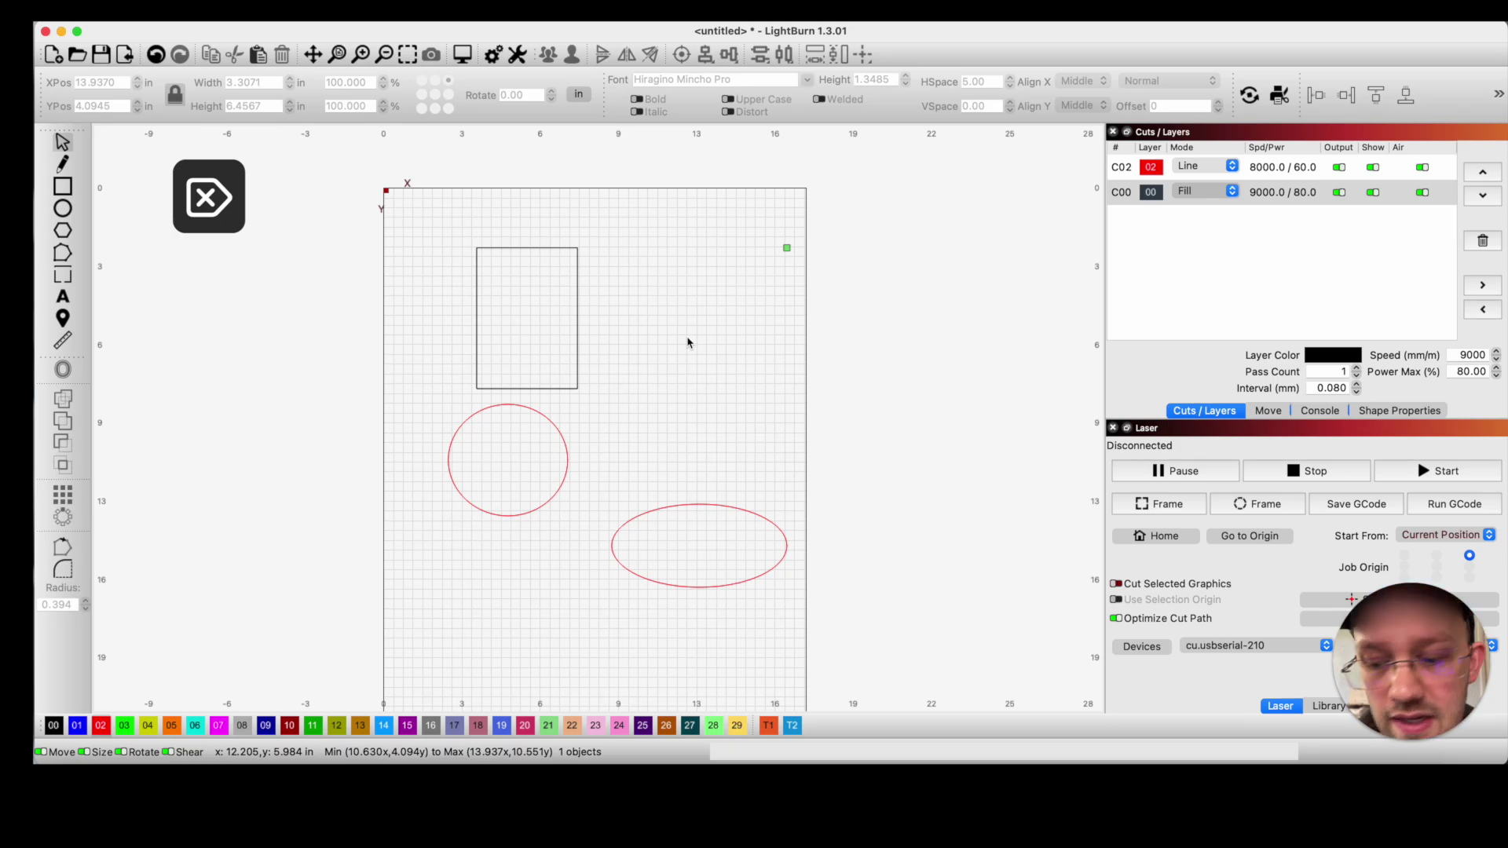
key("cmd+z")
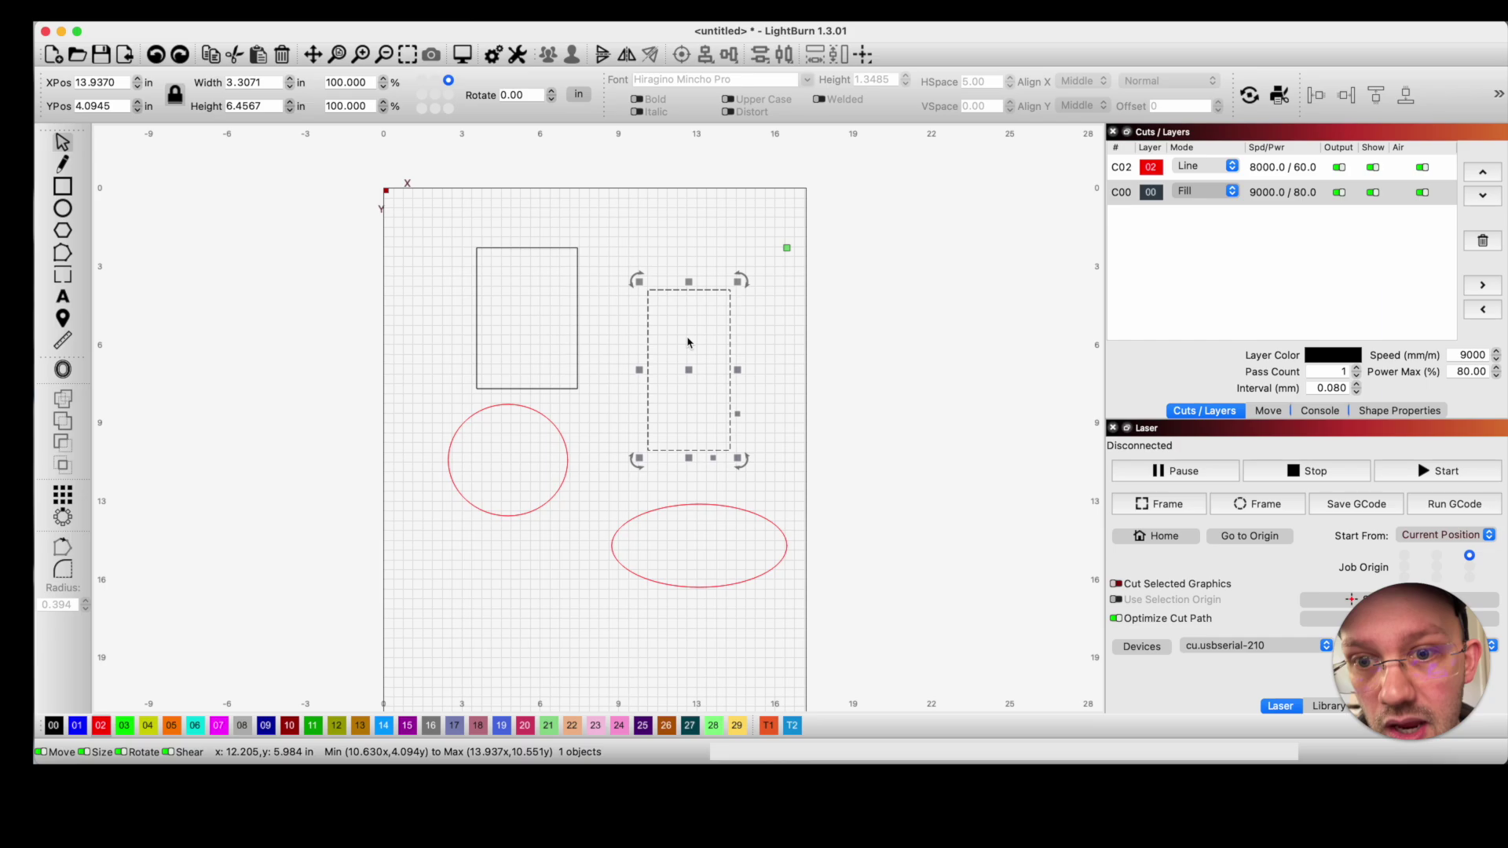
key("super+shift+z")
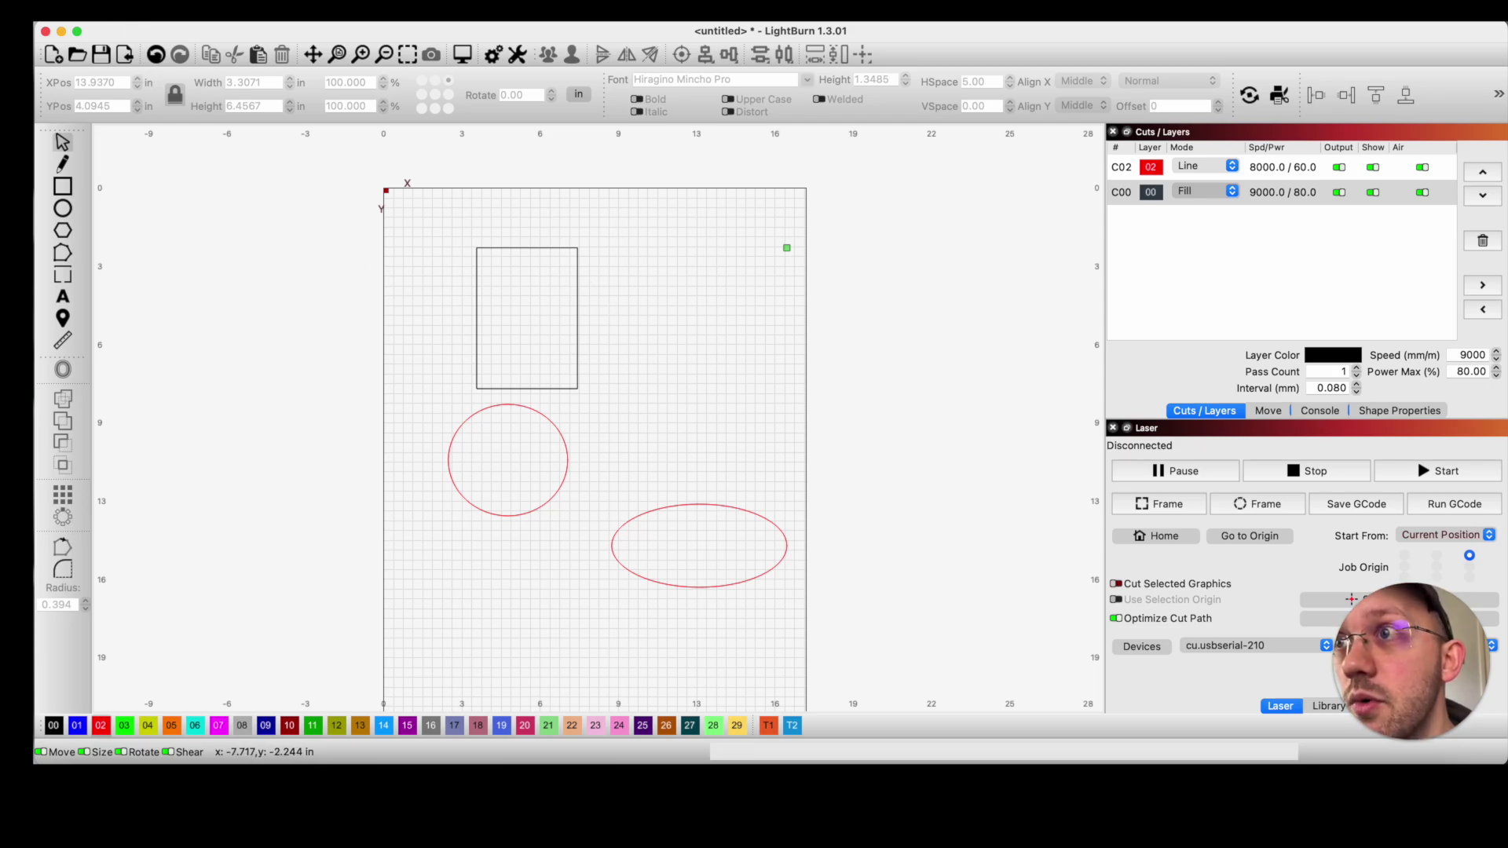
Step: Open the Hotkey Editor from the File menu and filter commands for 'redo'
left_click(118, 6)
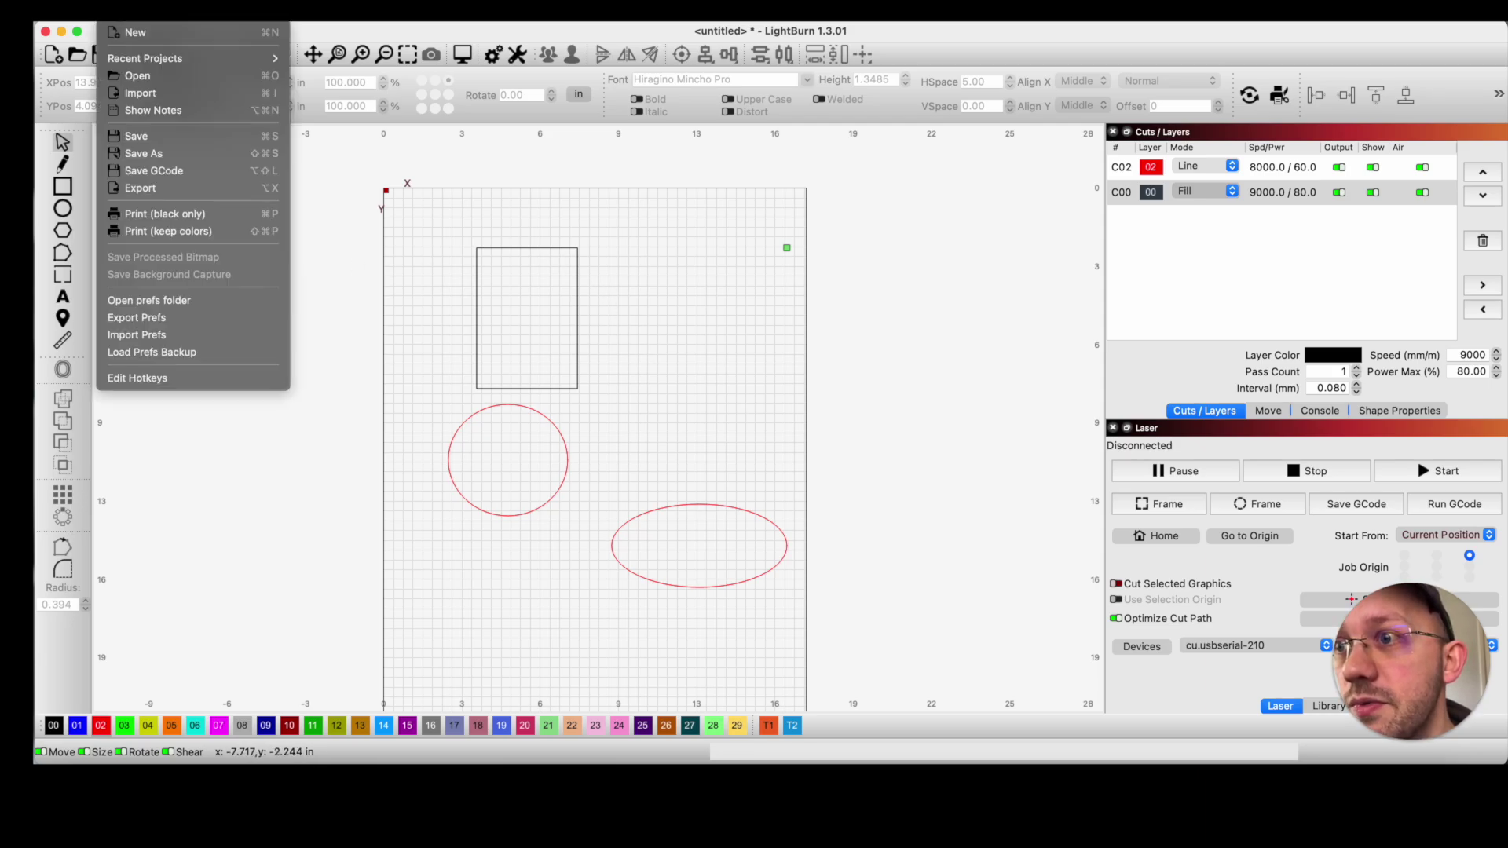
left_click(180, 382)
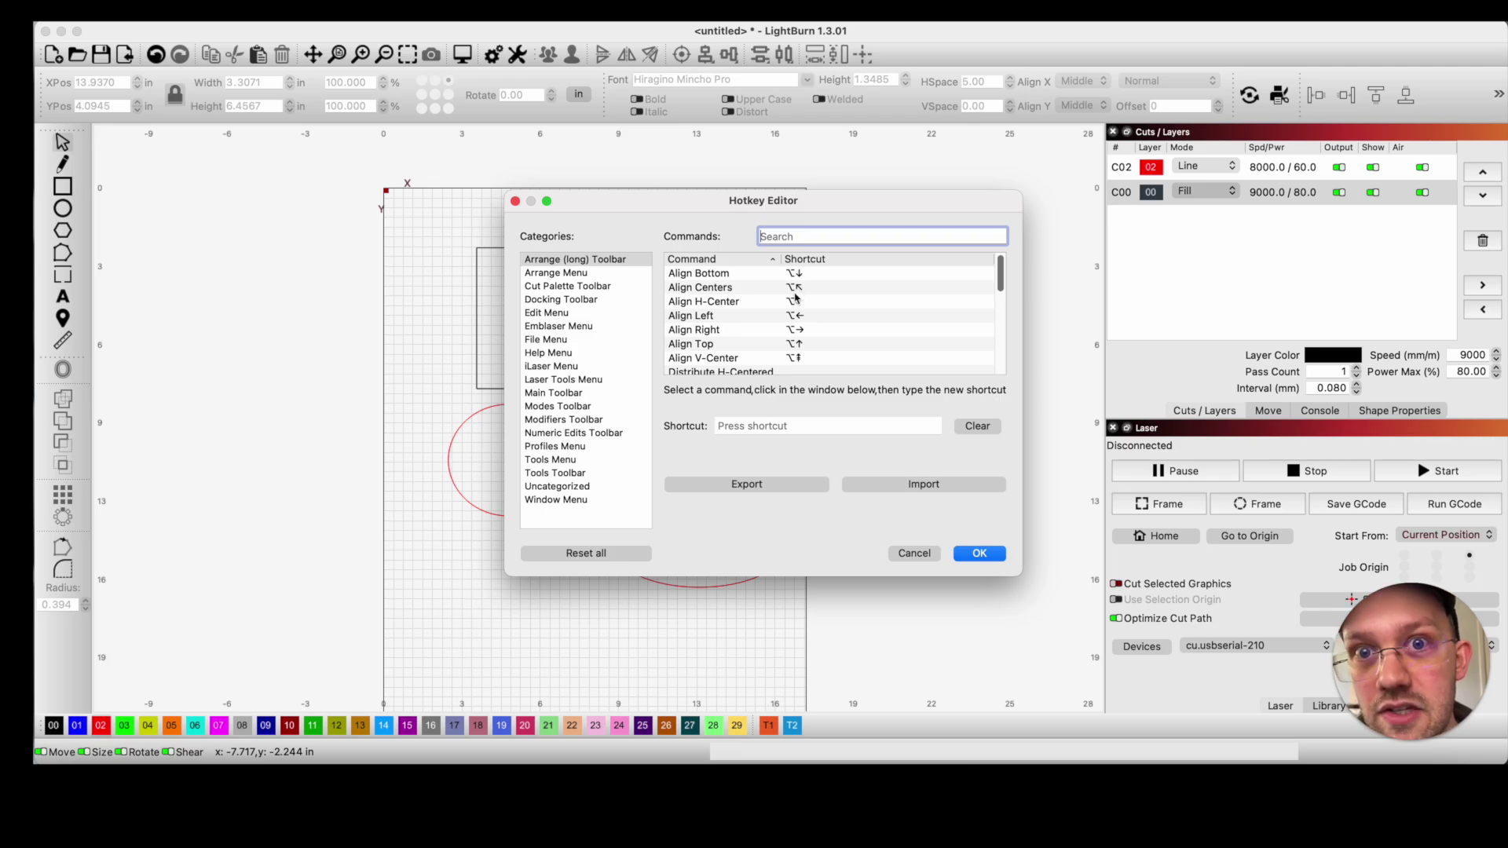
scroll(714, 320, "down", 8)
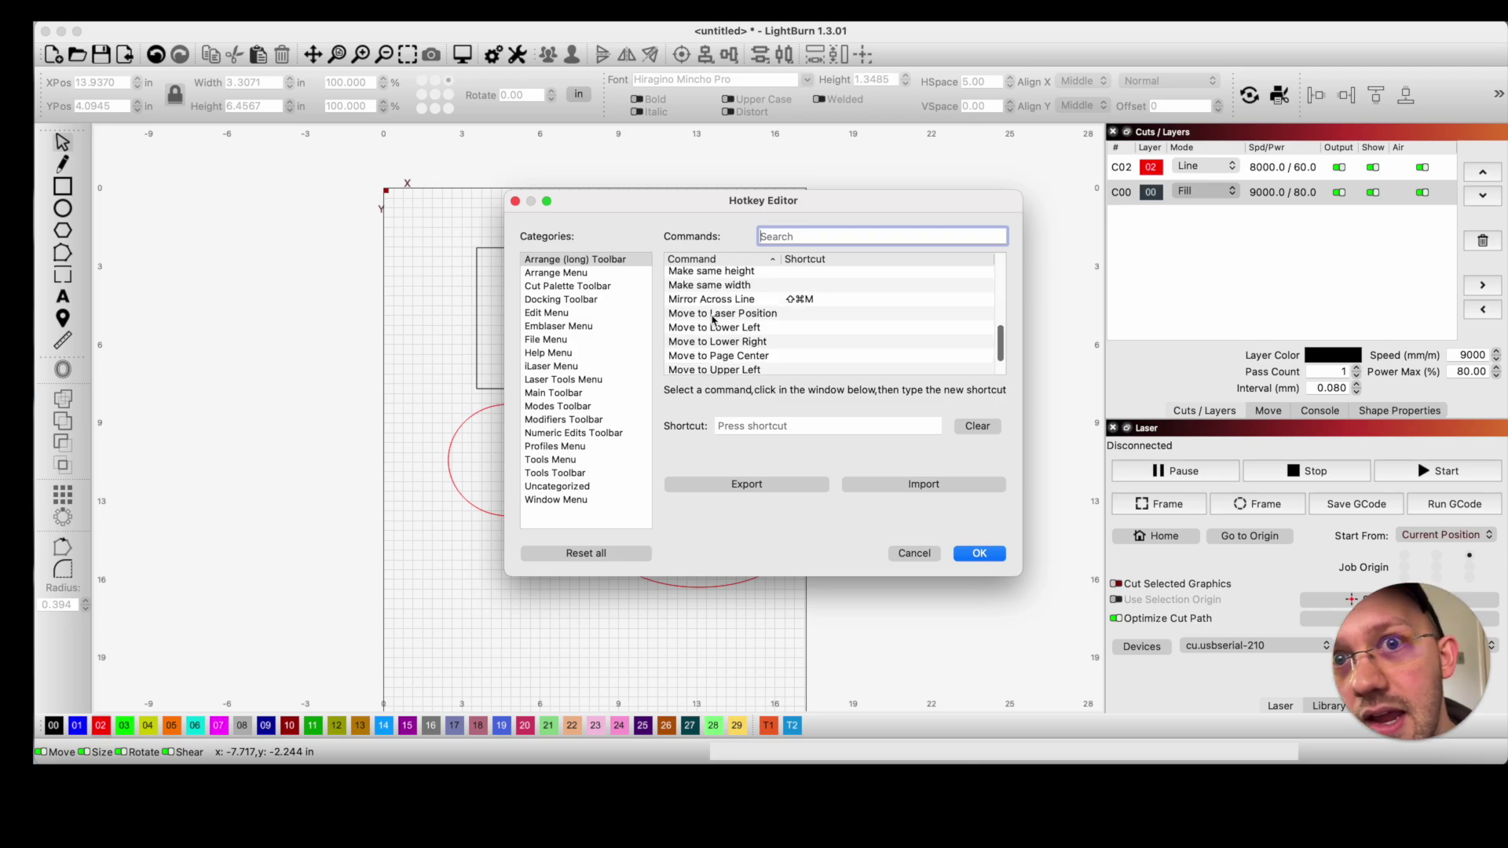
scroll(714, 320, "up", 8)
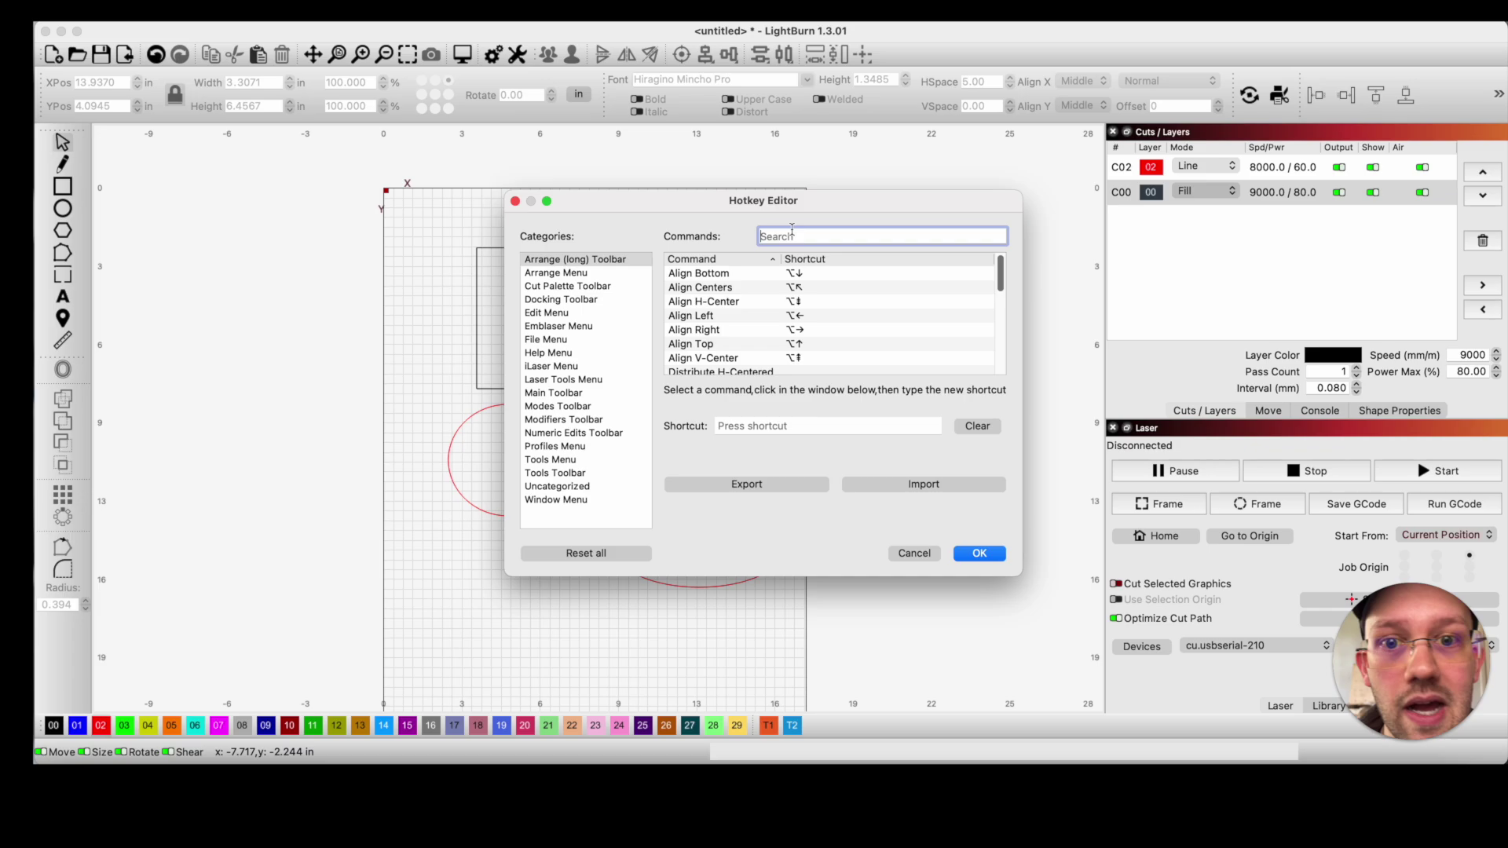
type("redo")
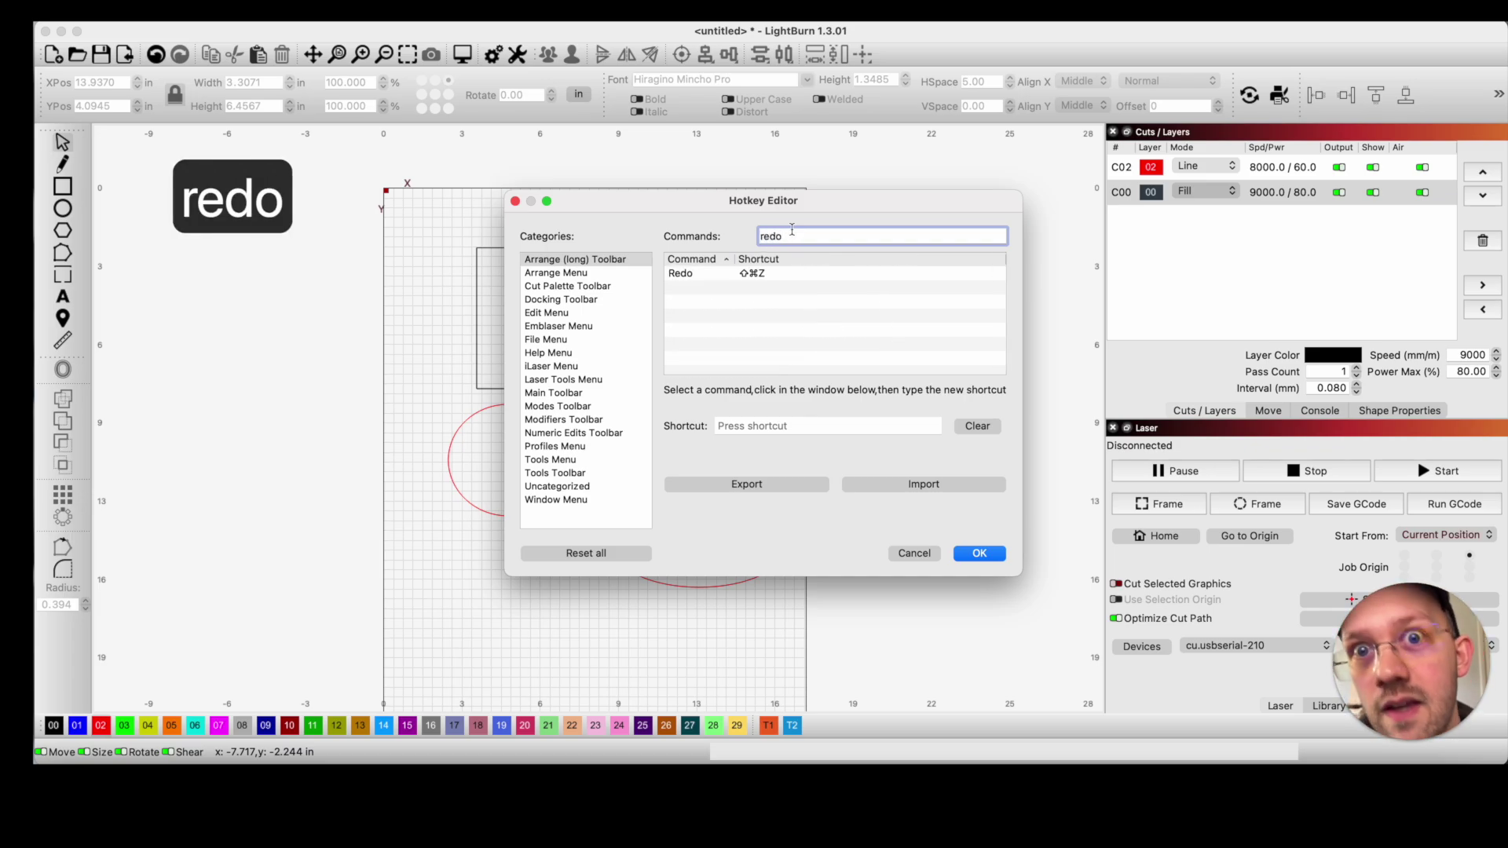
Step: Replace Redo's ⇧⌘Z shortcut with ⌘Y and save the change
left_click(764, 274)
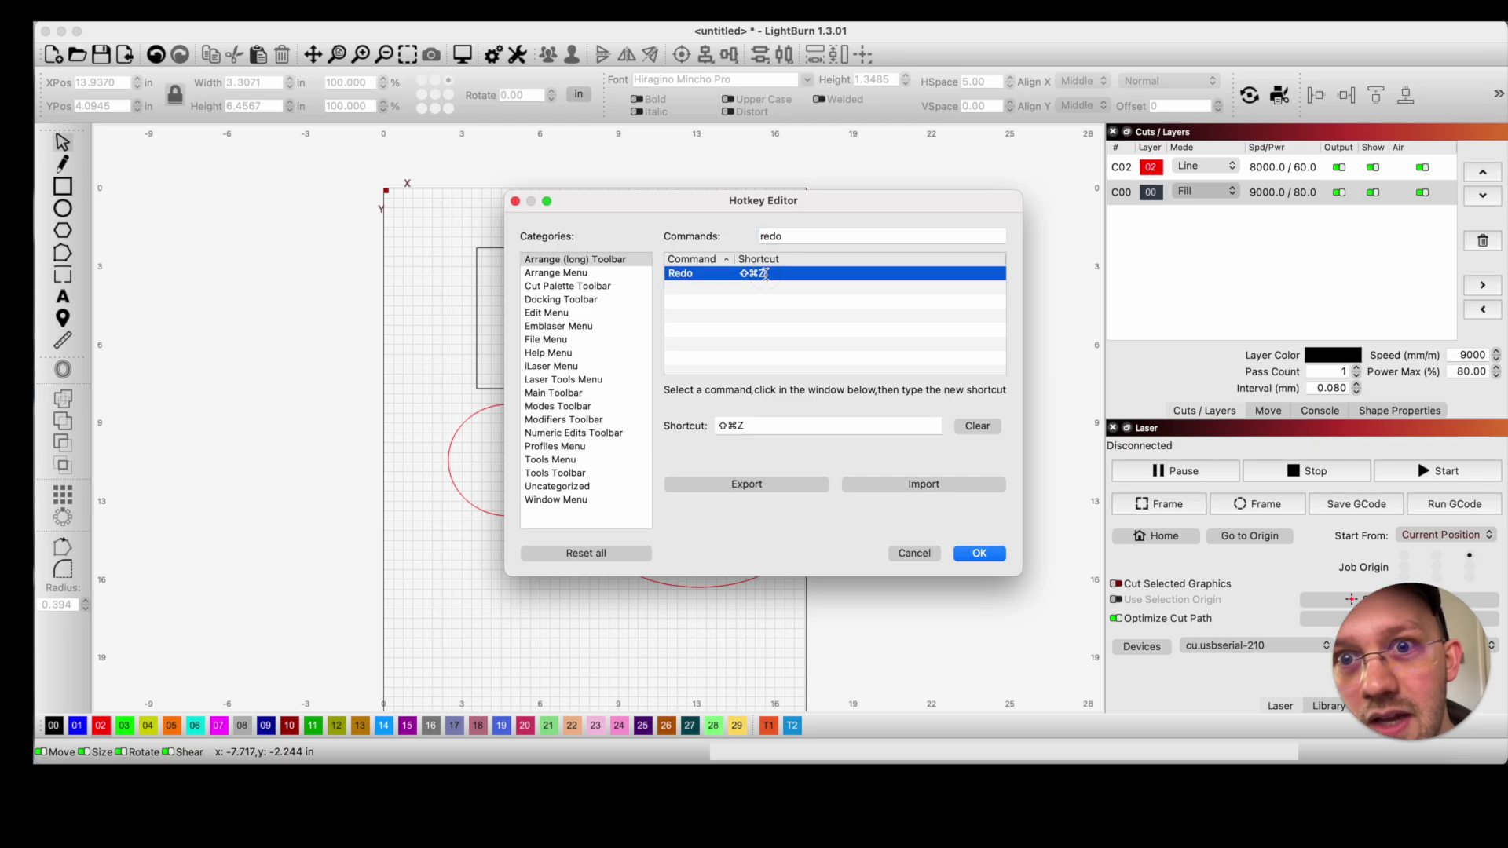
left_click(975, 427)
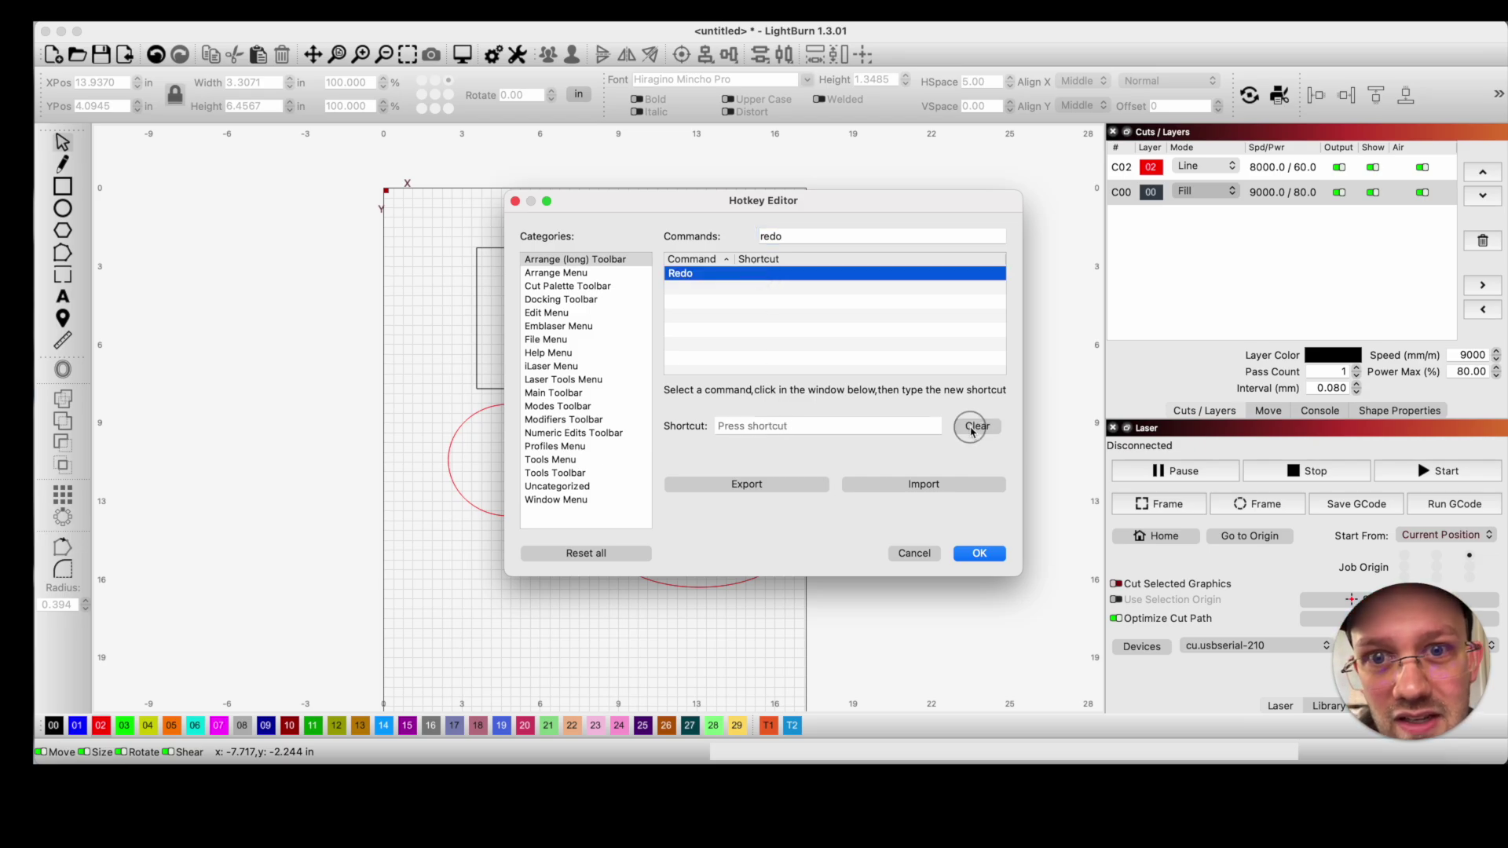
left_click(791, 427)
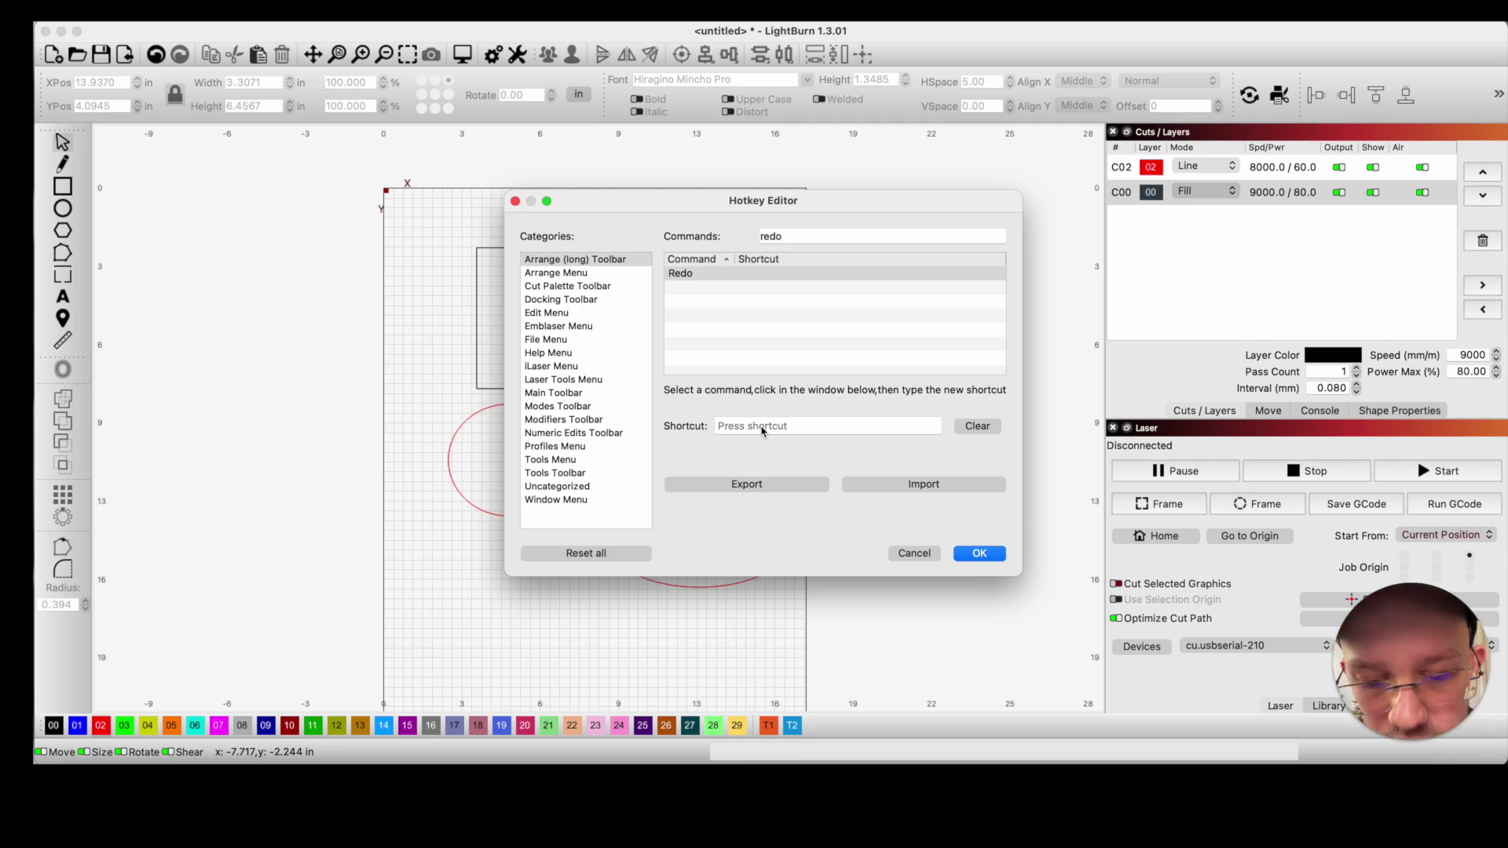
key("super+y")
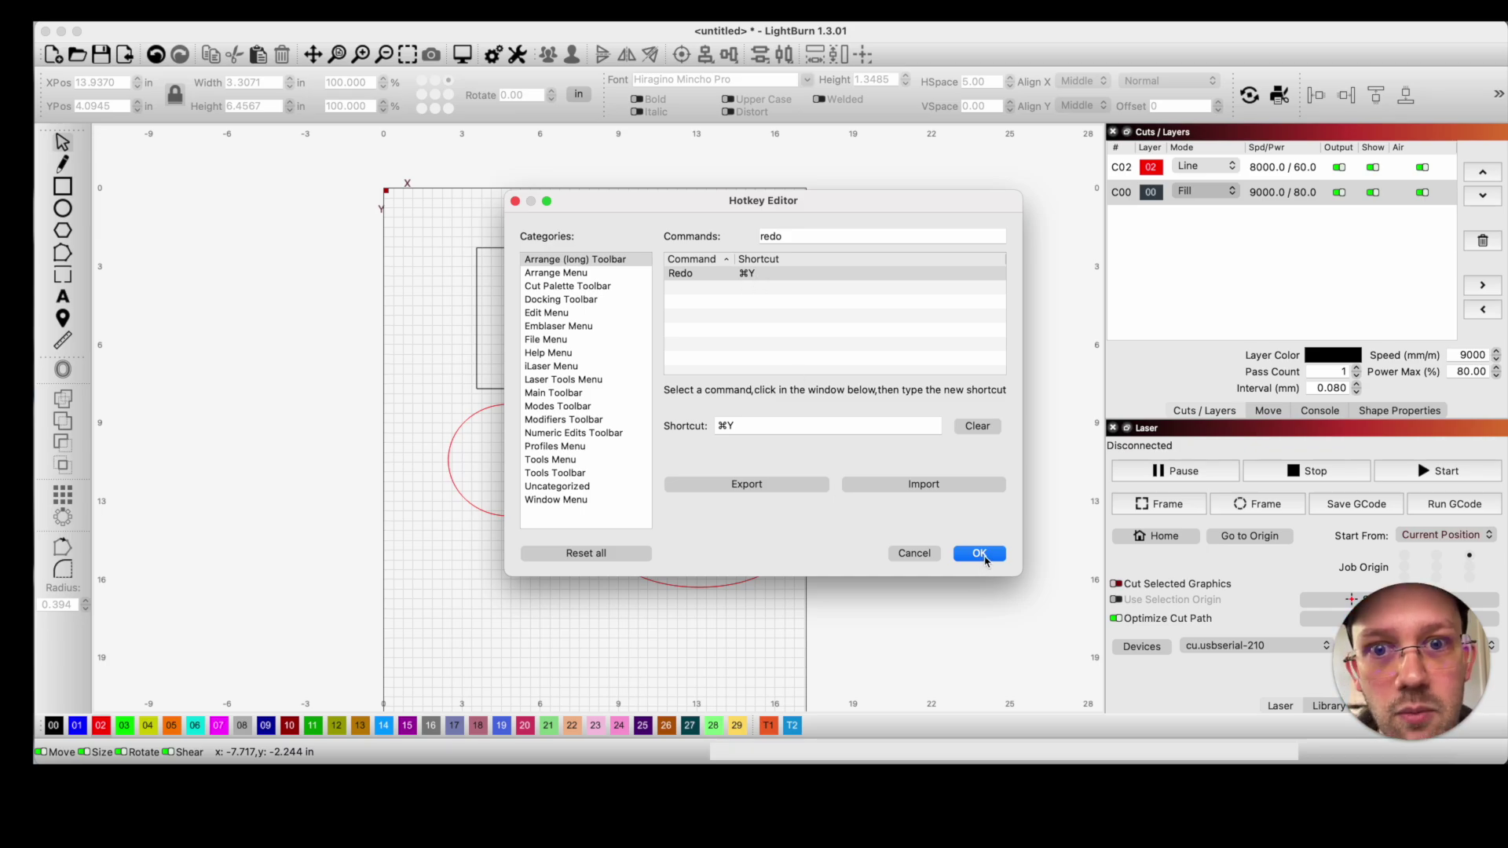
left_click(979, 554)
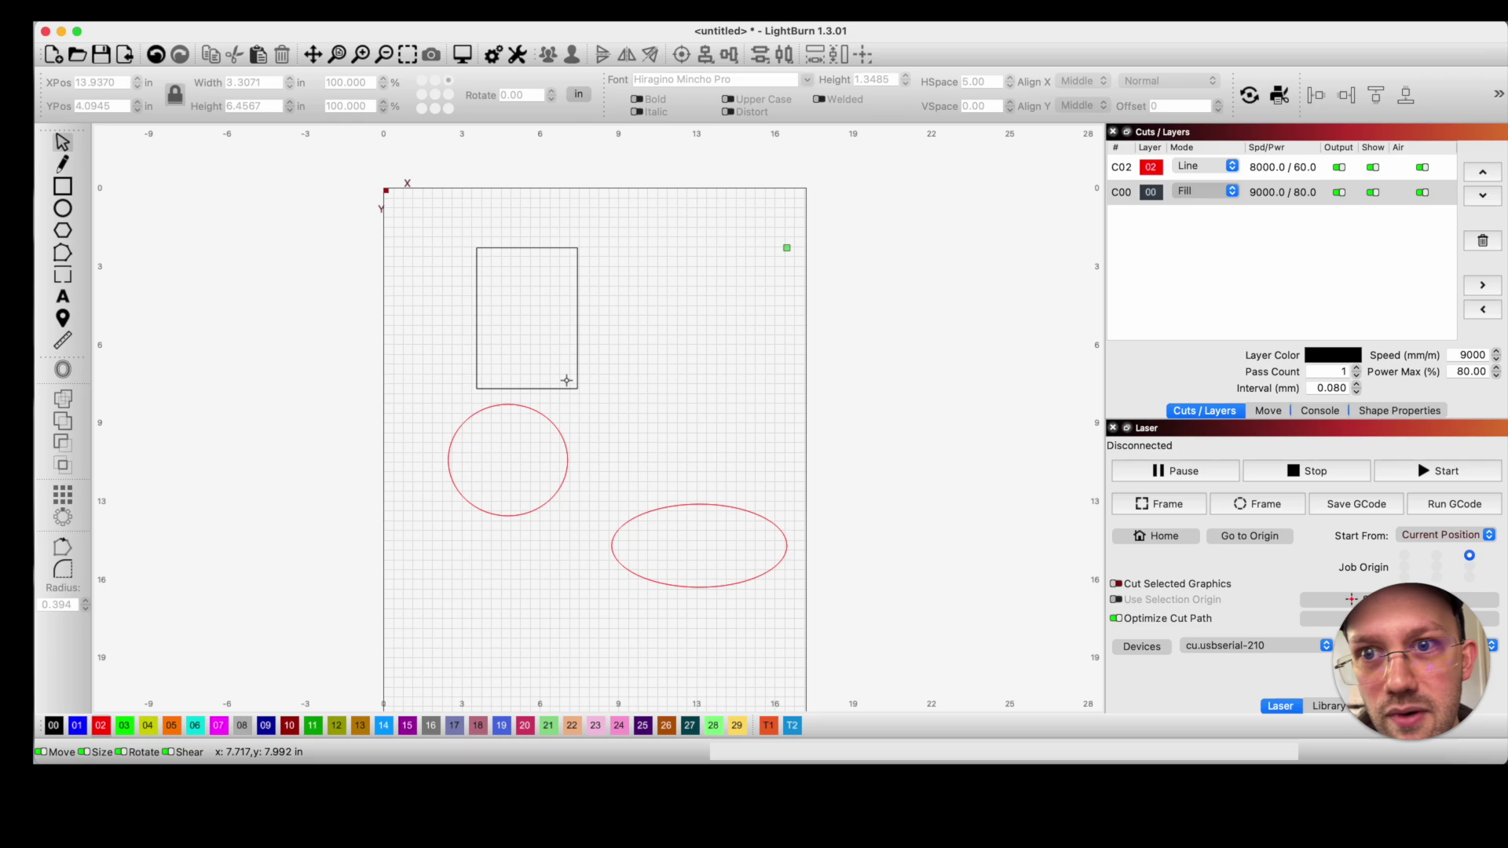
Step: Delete the remaining black rectangle, undo it, then redo with the new Cmd+Y shortcut
left_click(577, 360)
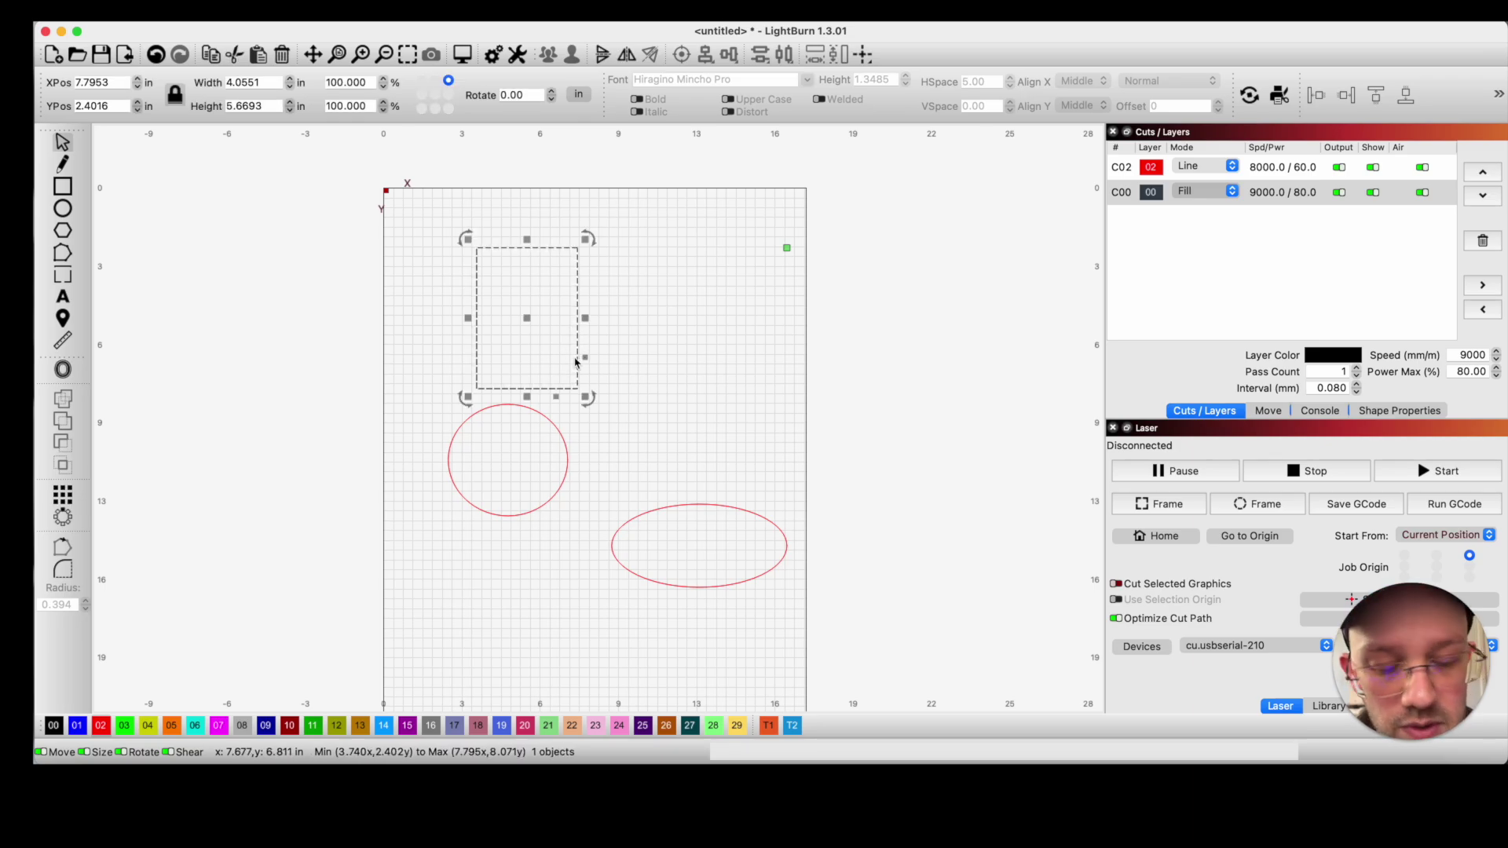
key("Delete")
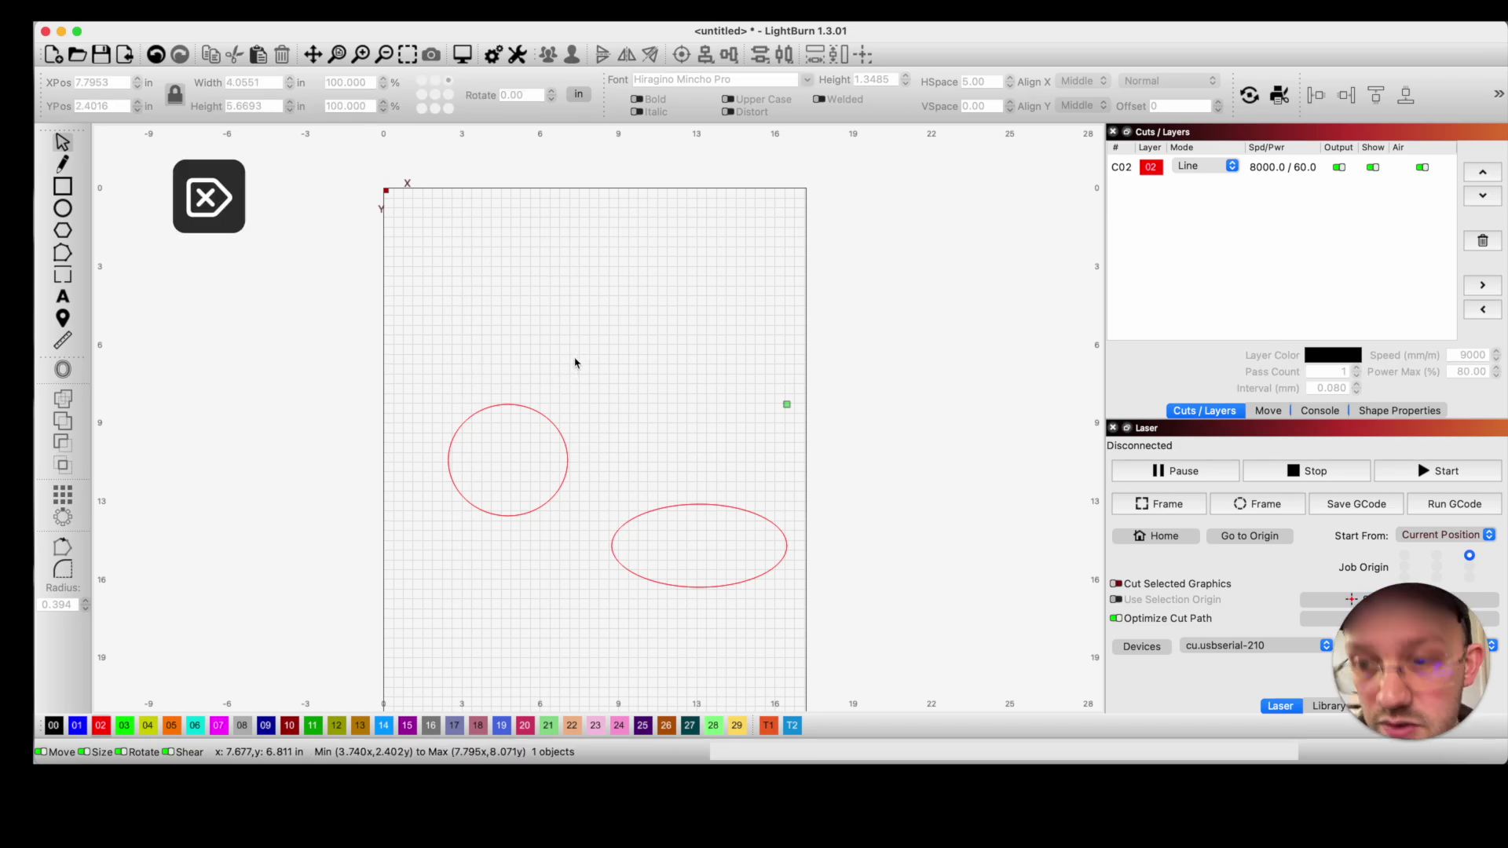
key("super+z")
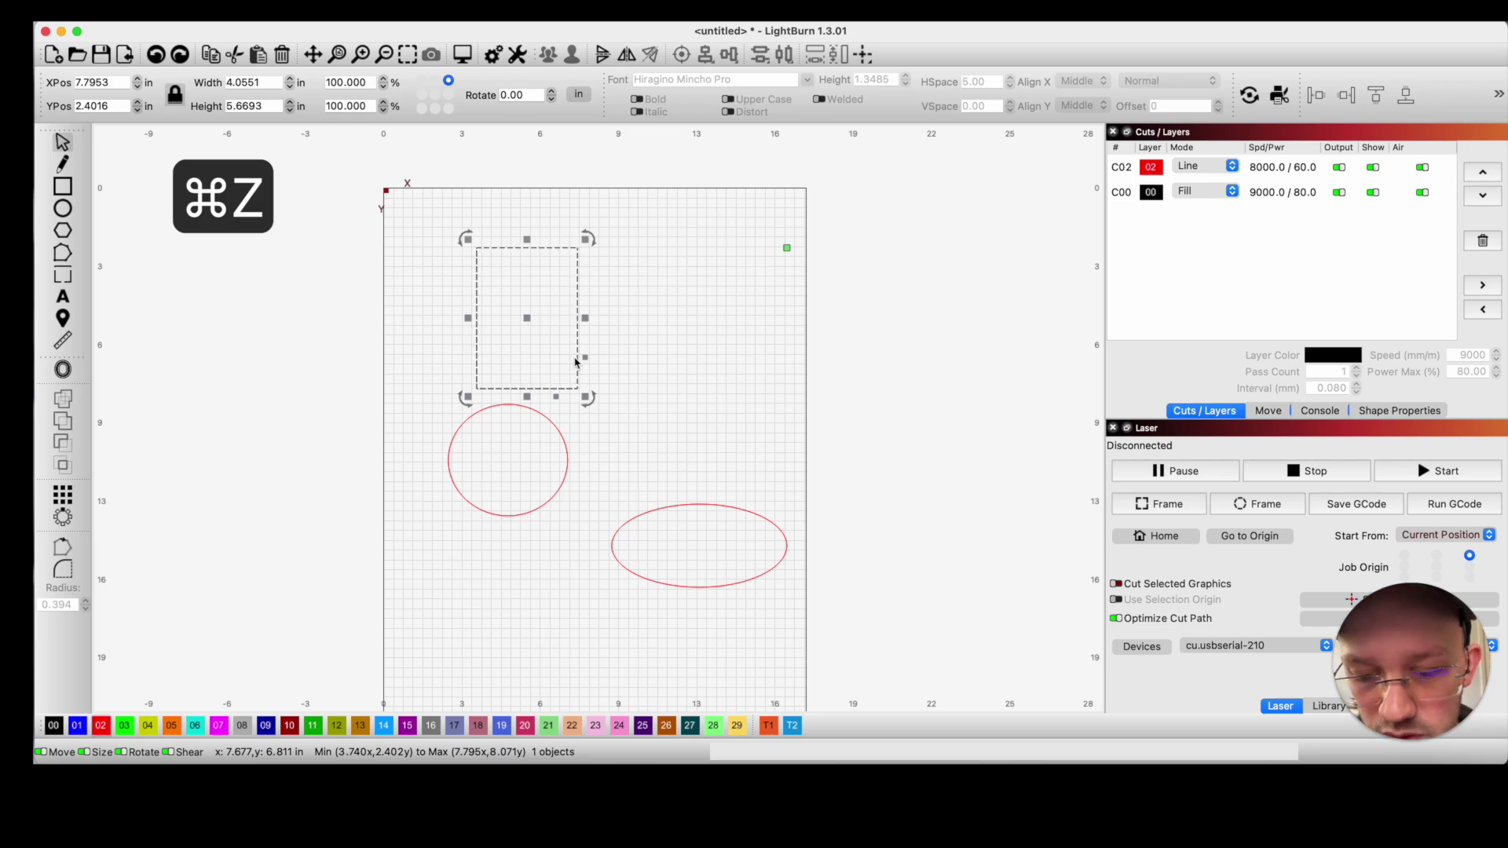
key("super+y")
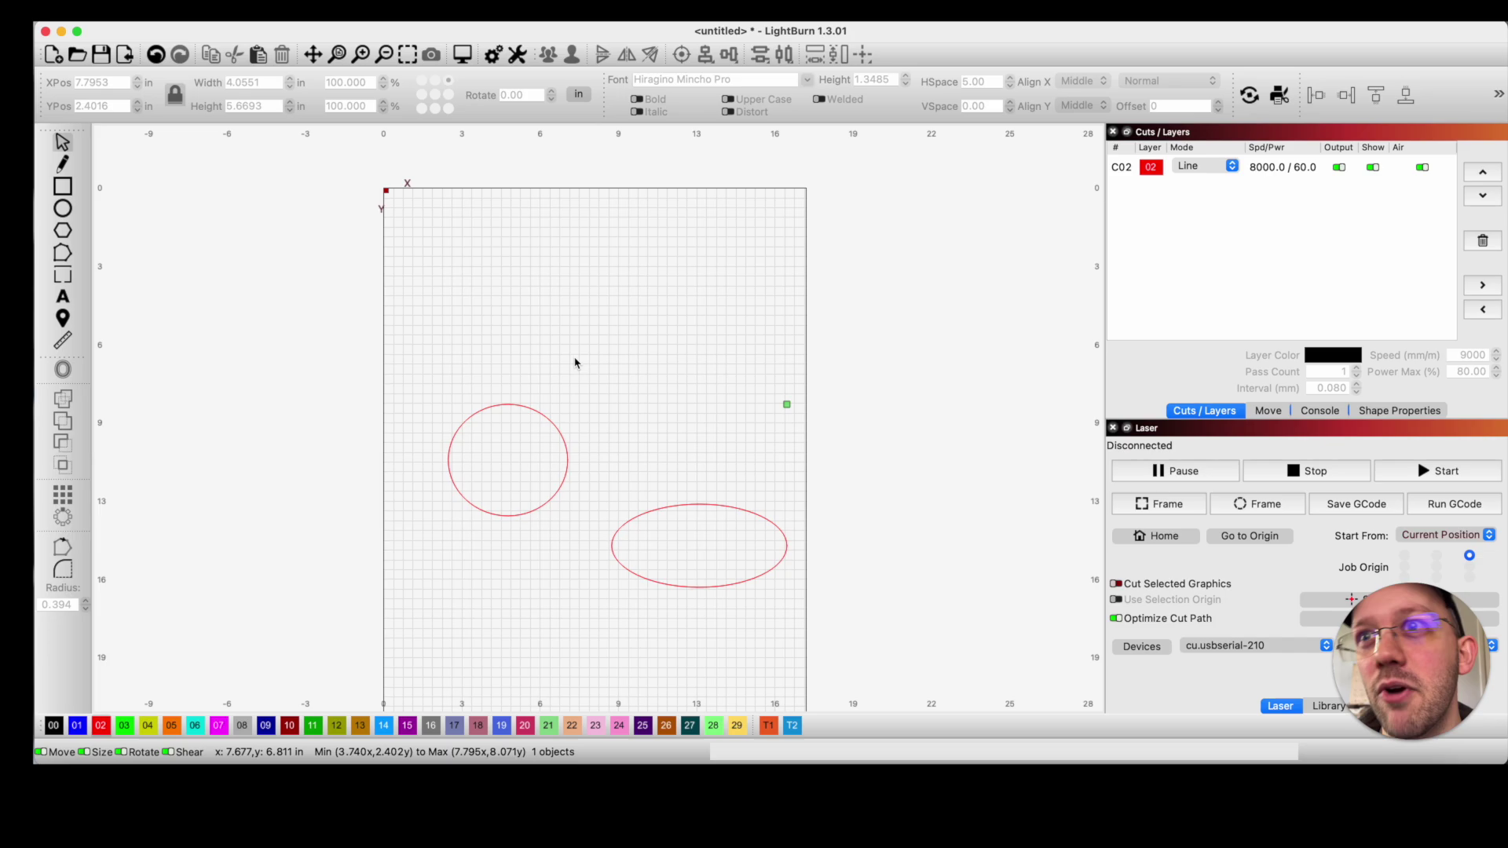
Step: Reopen the Hotkey Editor from the File menu and confirm it without further changes
left_click(121, 24)
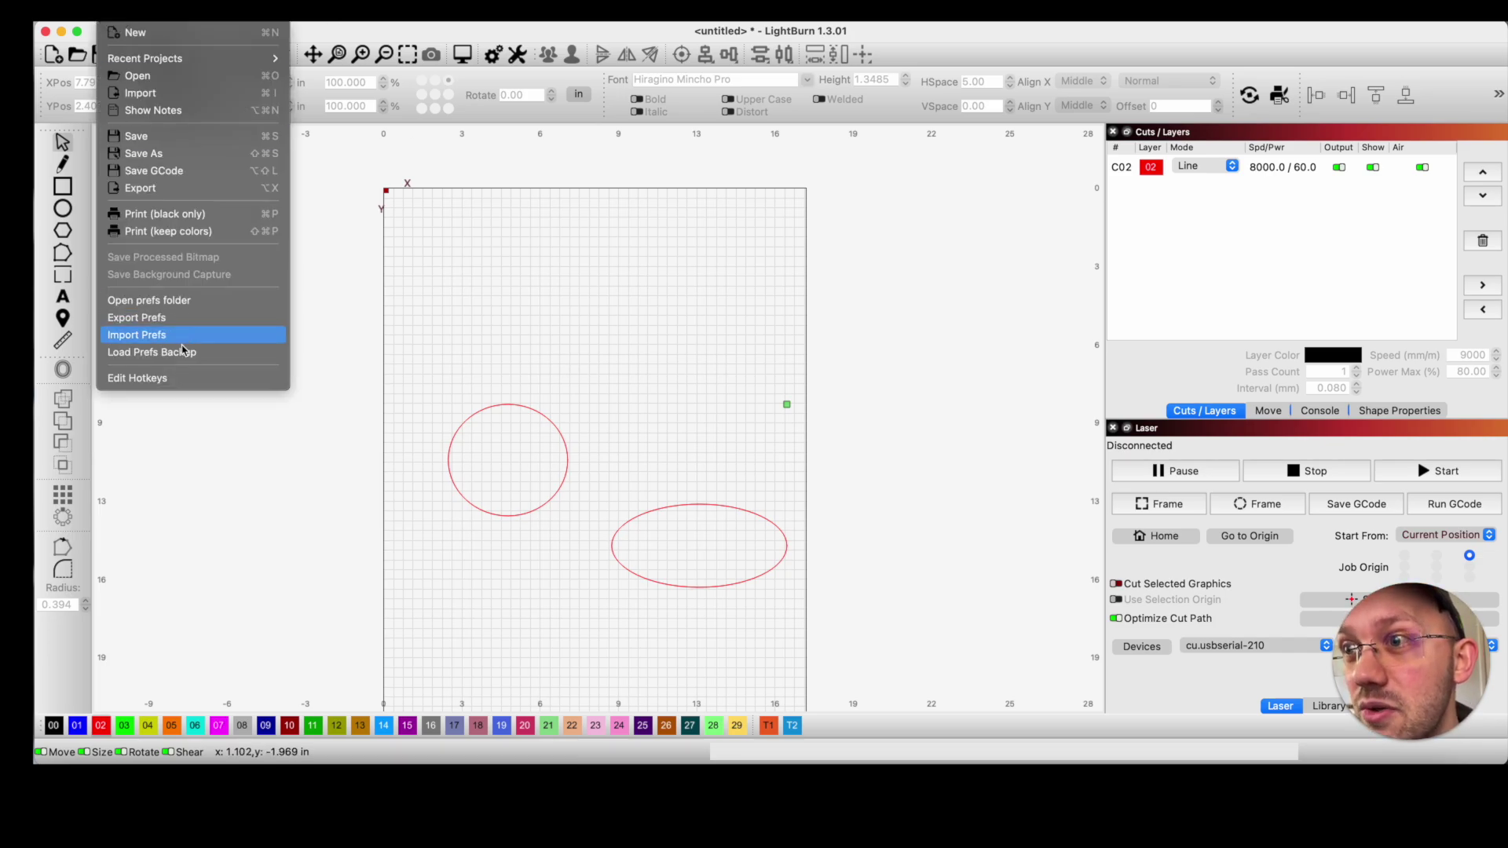
left_click(189, 380)
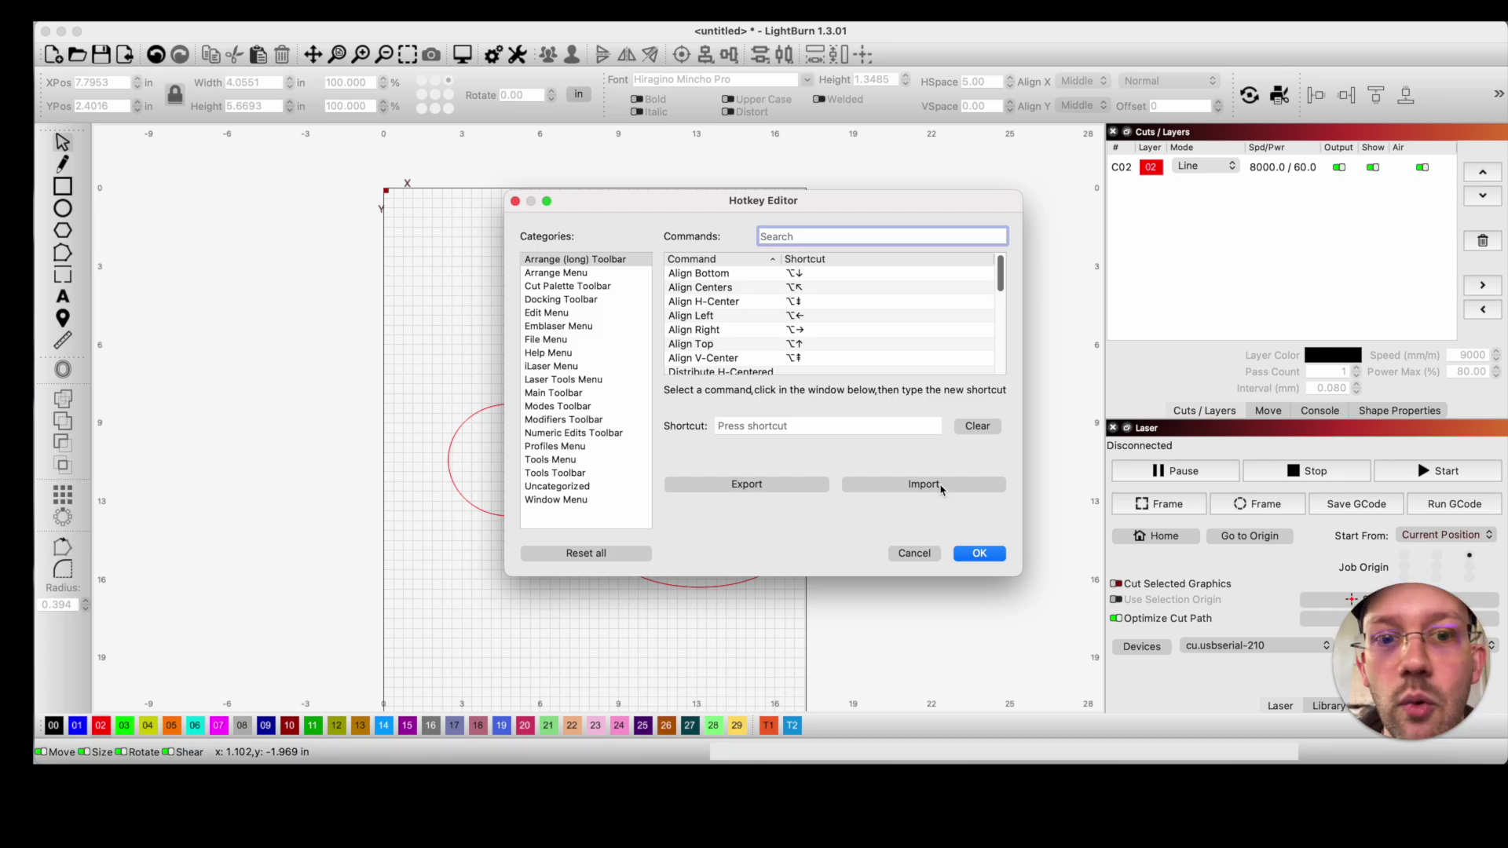
left_click(979, 557)
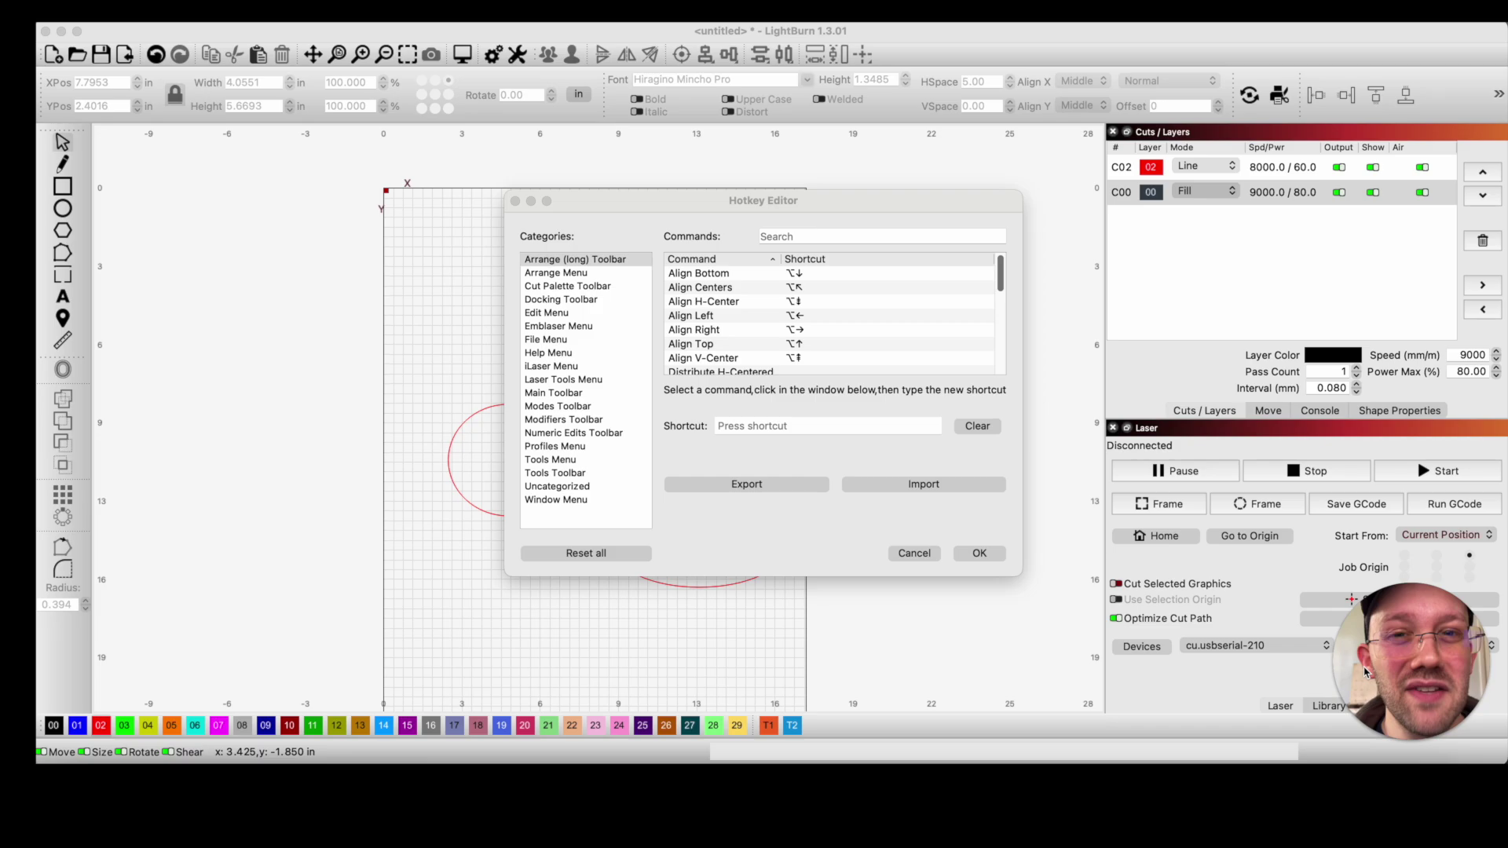